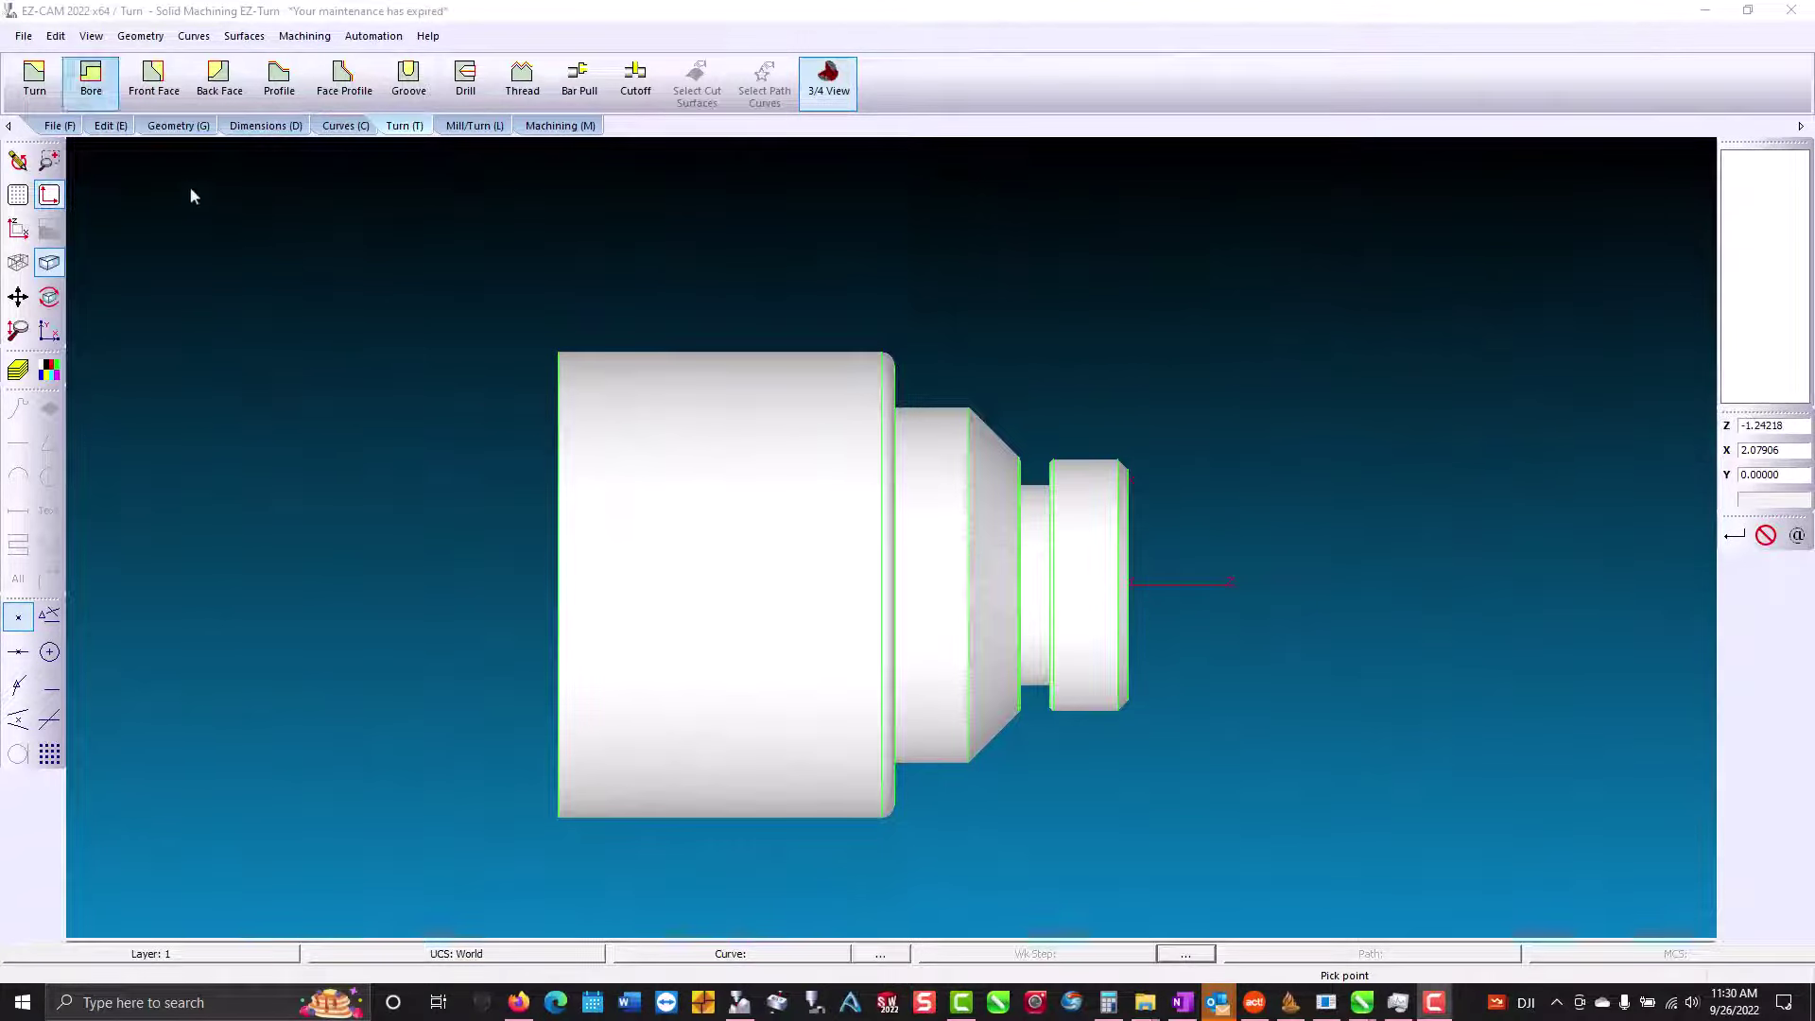
Create Turn1 with the OD Turning tool and 0.01 Z and X finish allowances.
click(43, 98)
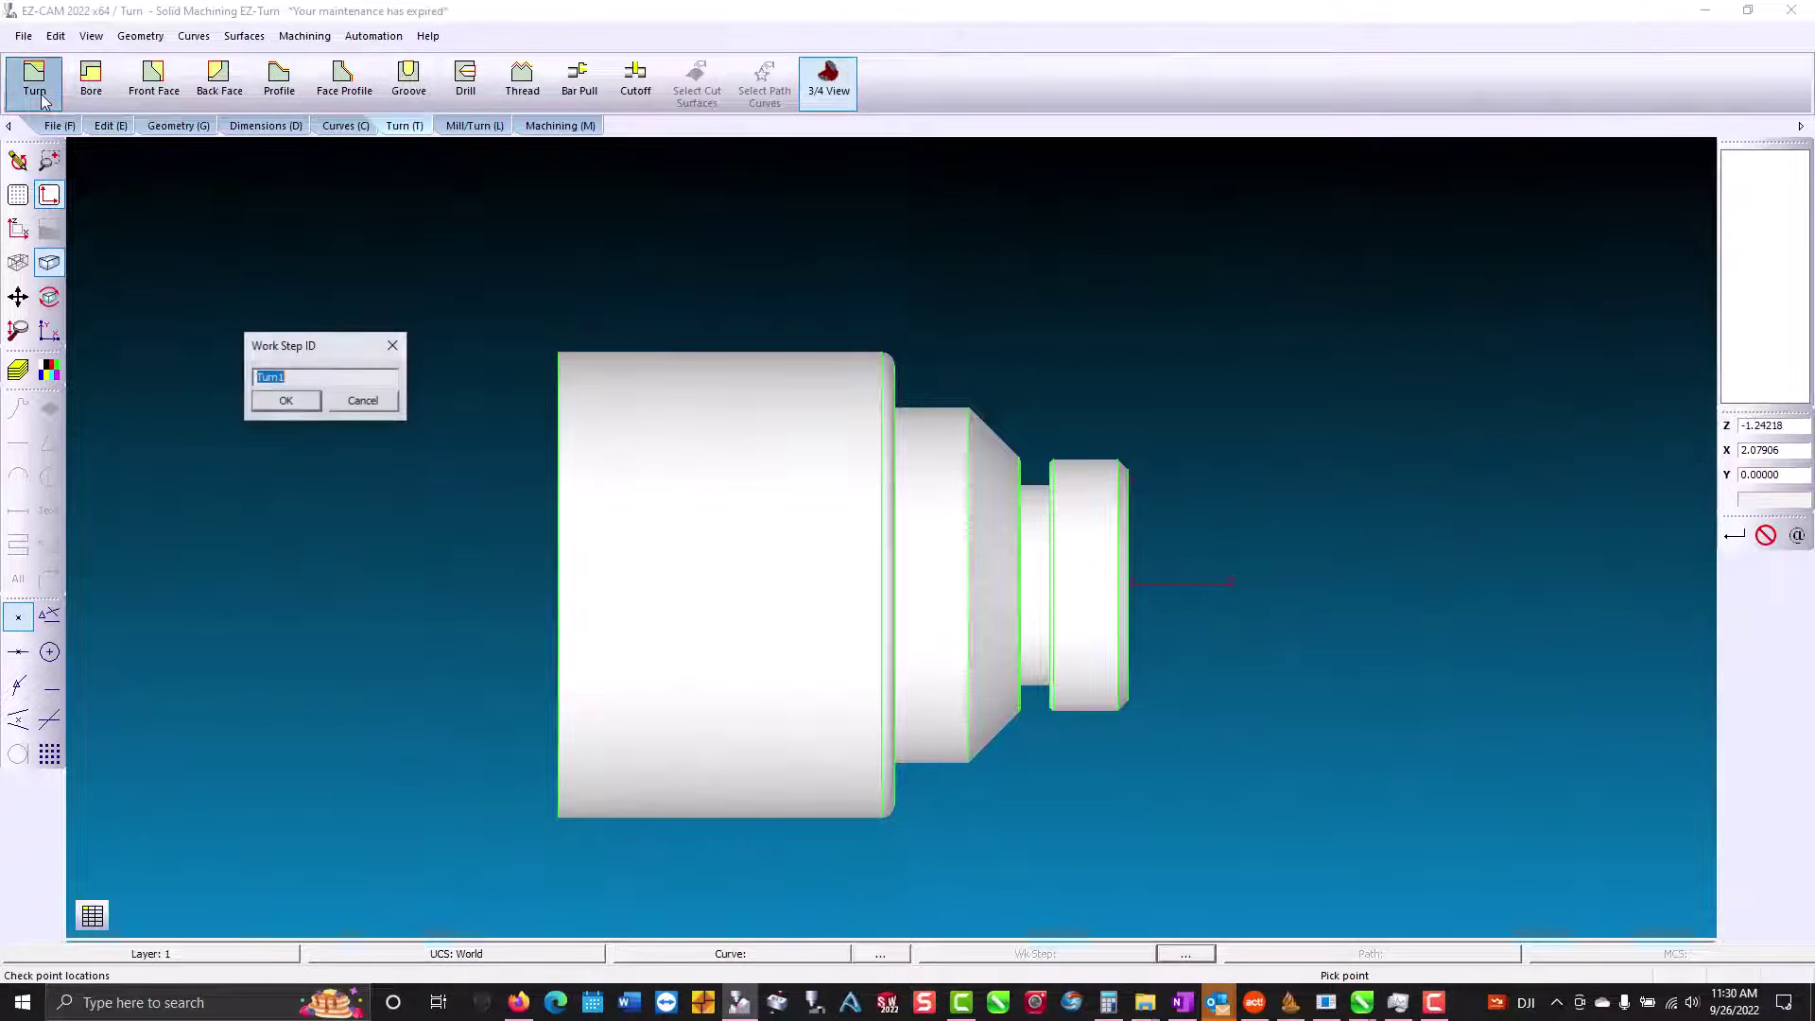
click(296, 405)
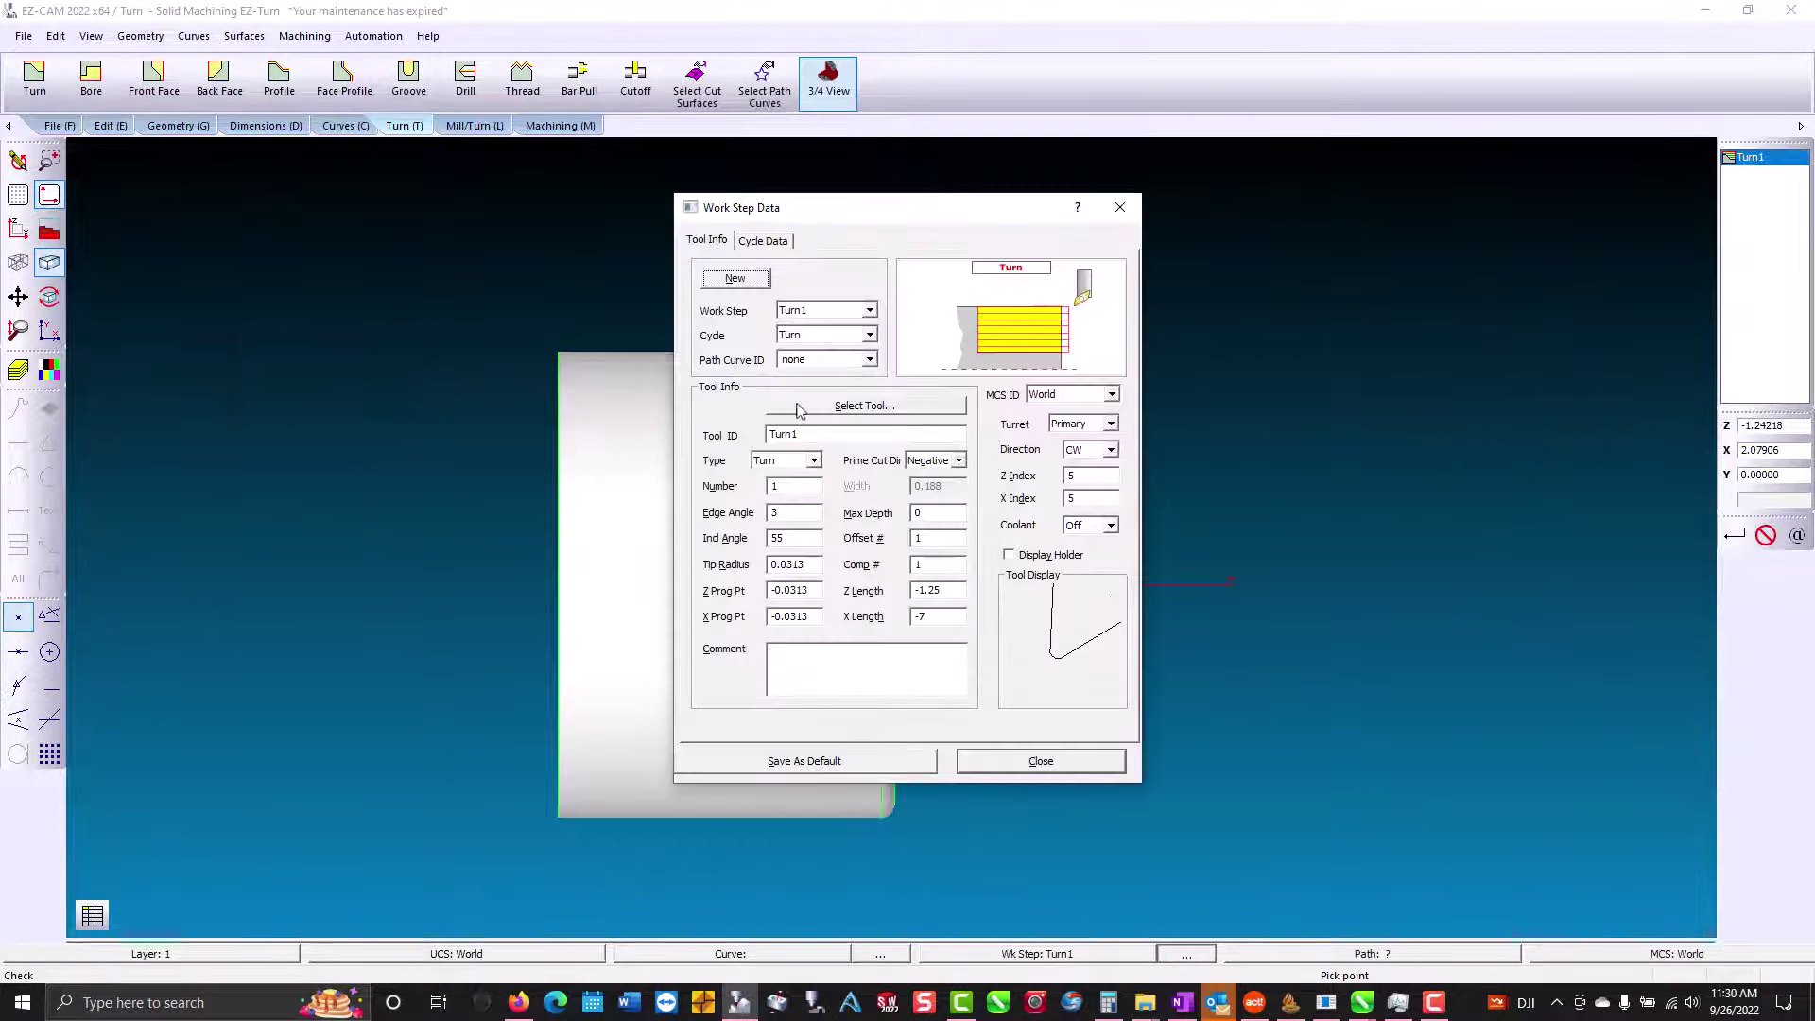
click(815, 408)
double_click(679, 427)
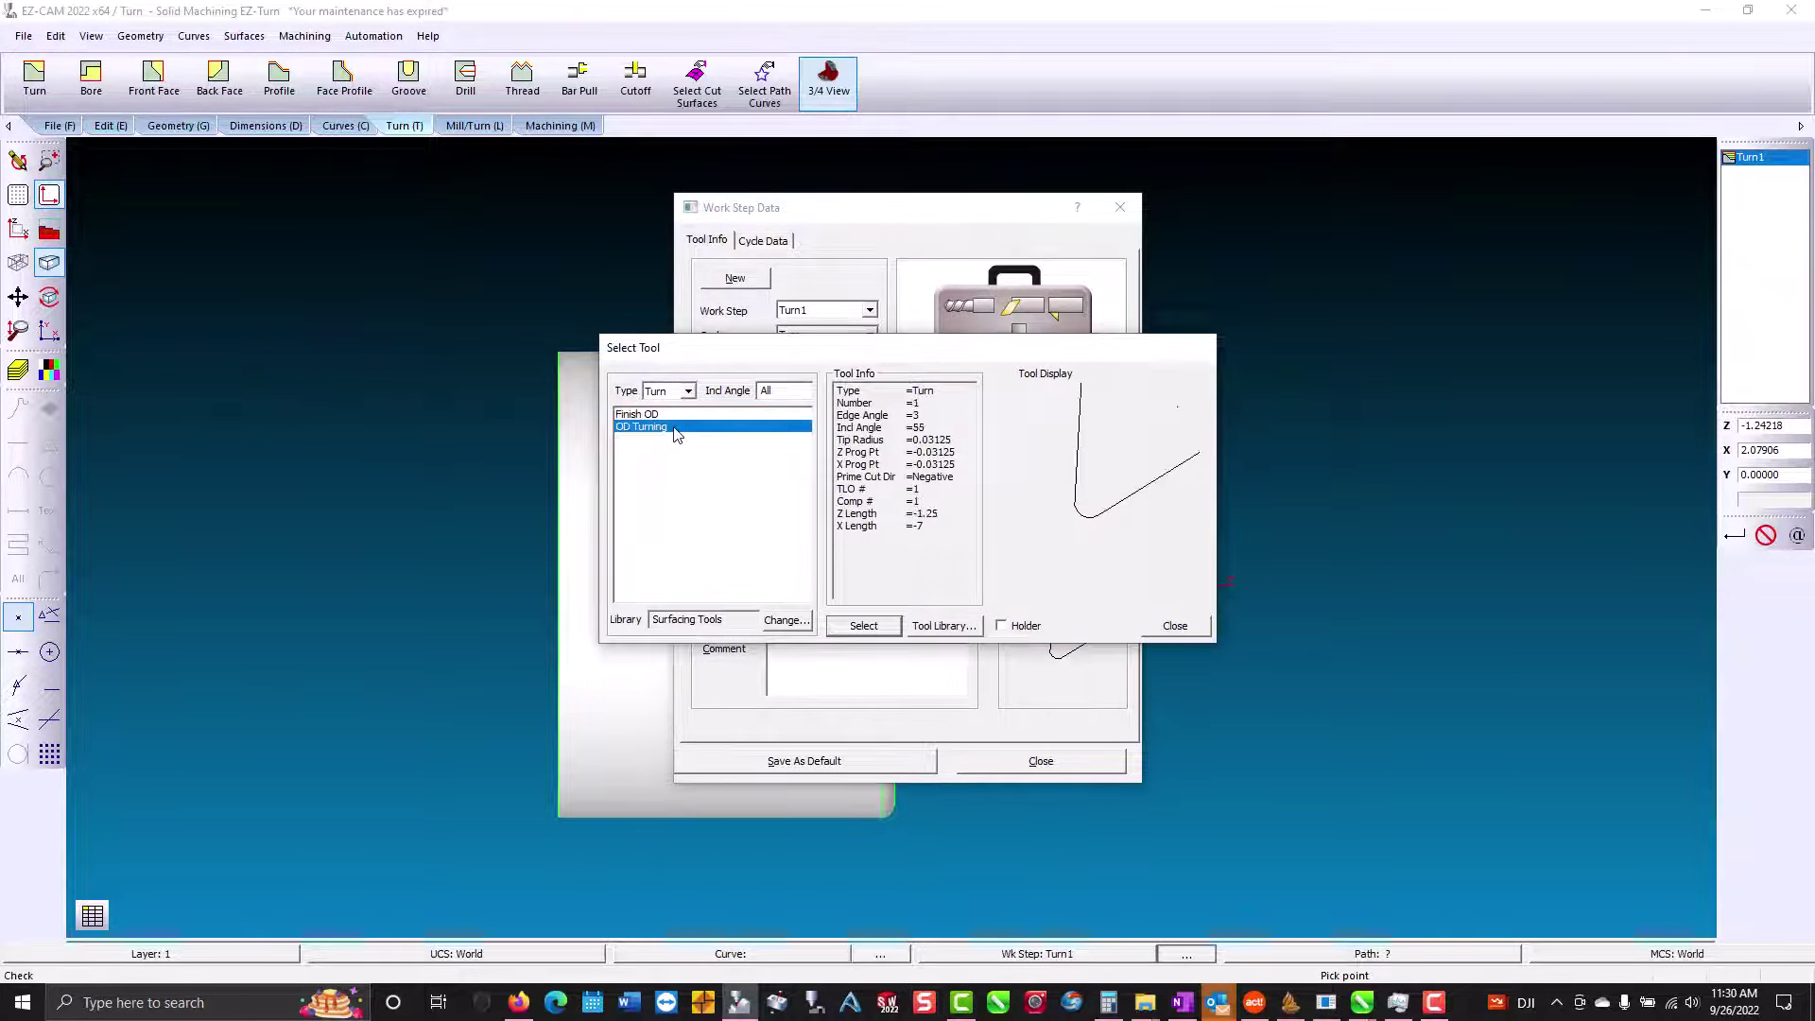
click(772, 244)
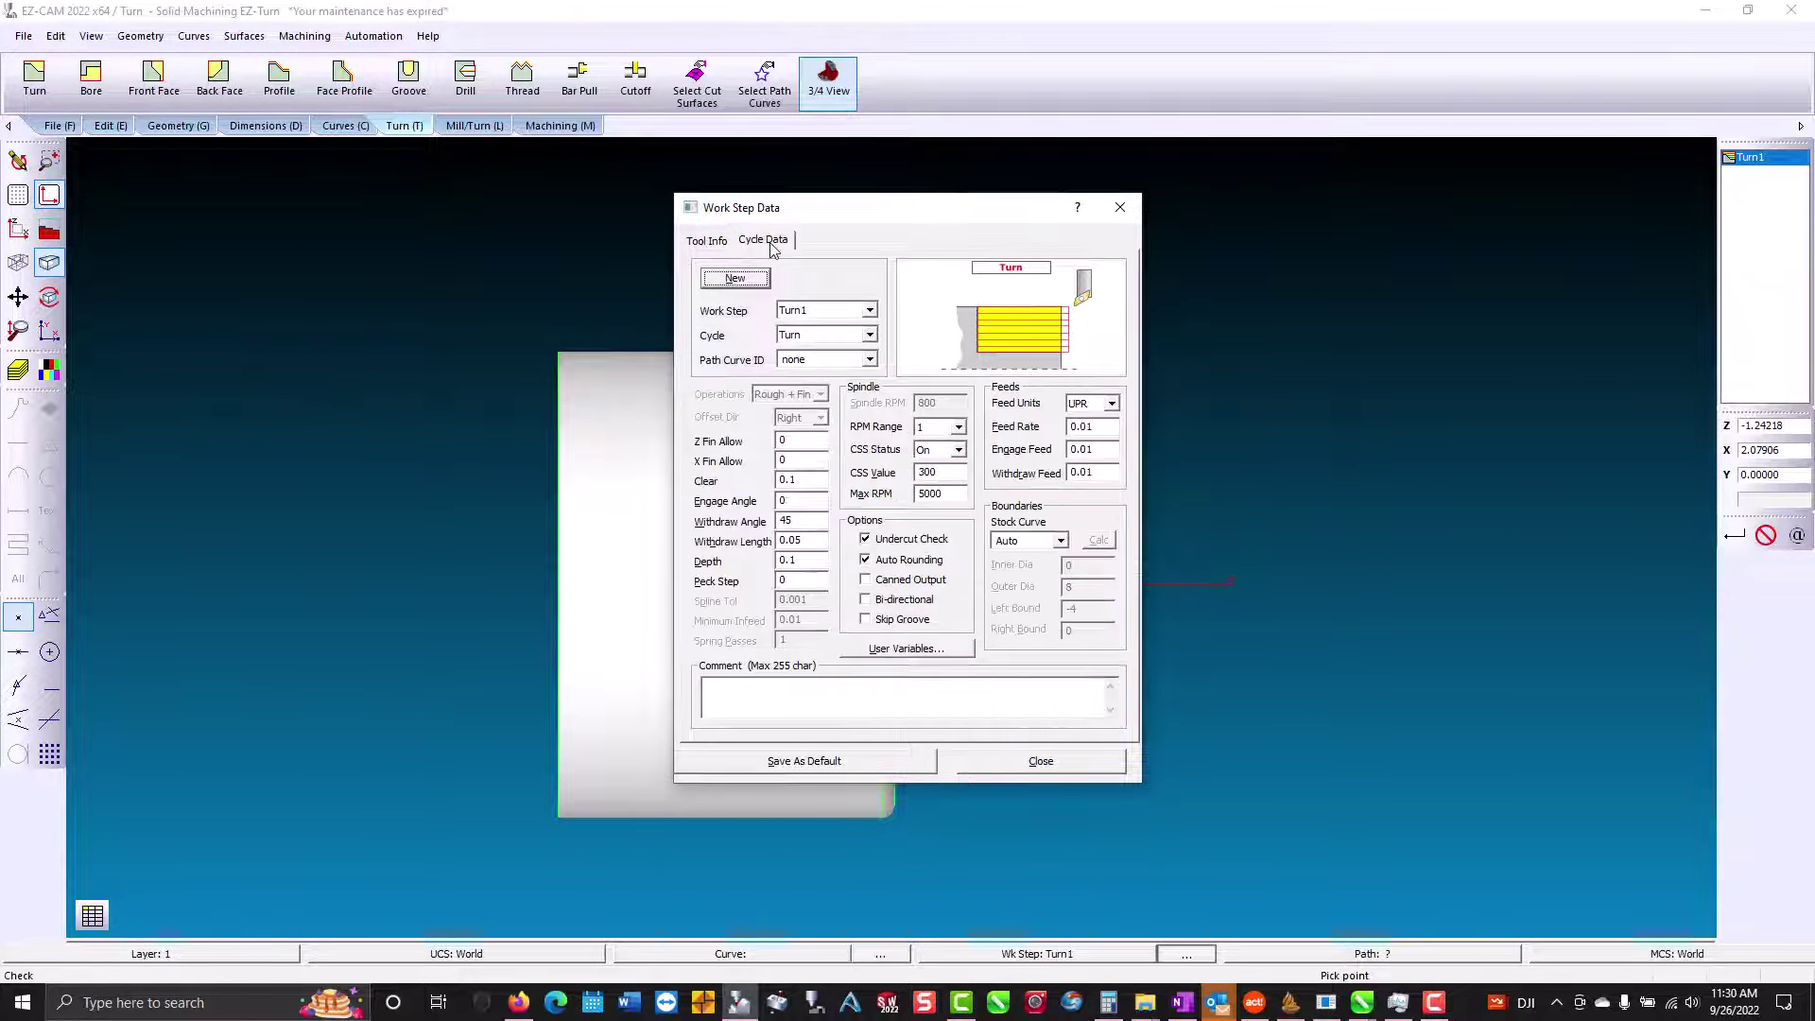
click(814, 445)
text(.01)
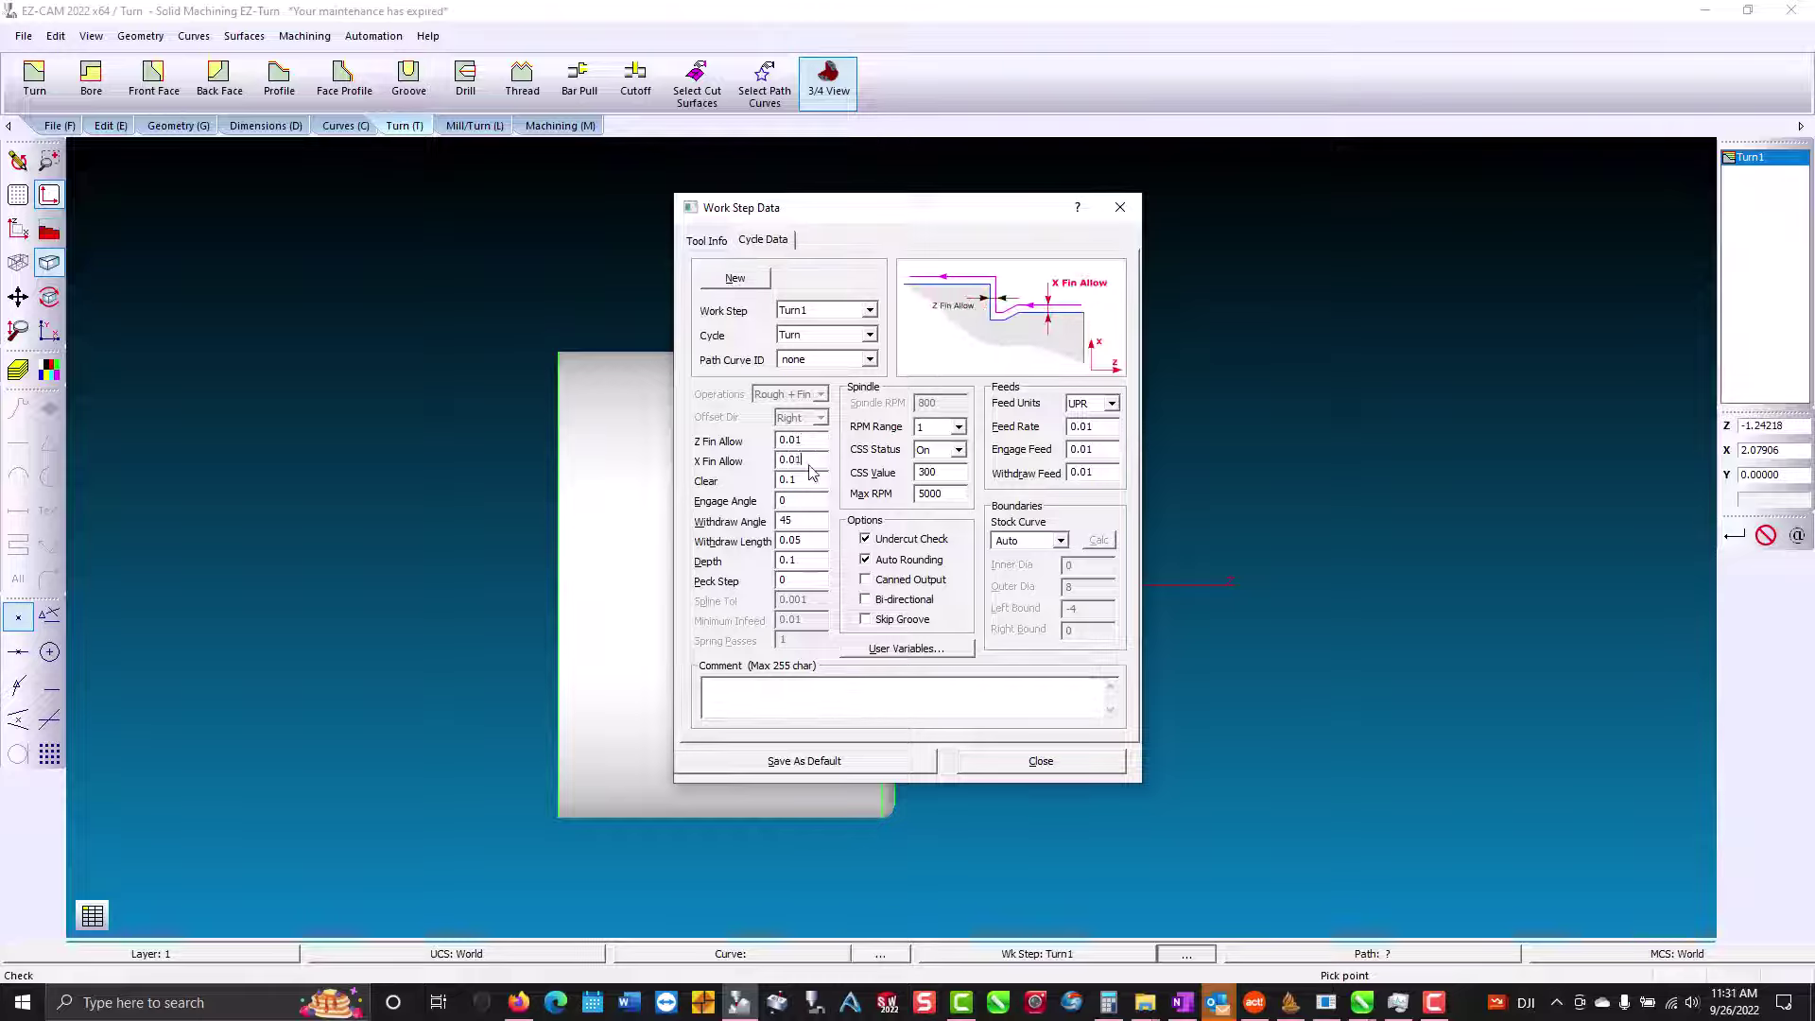
click(977, 764)
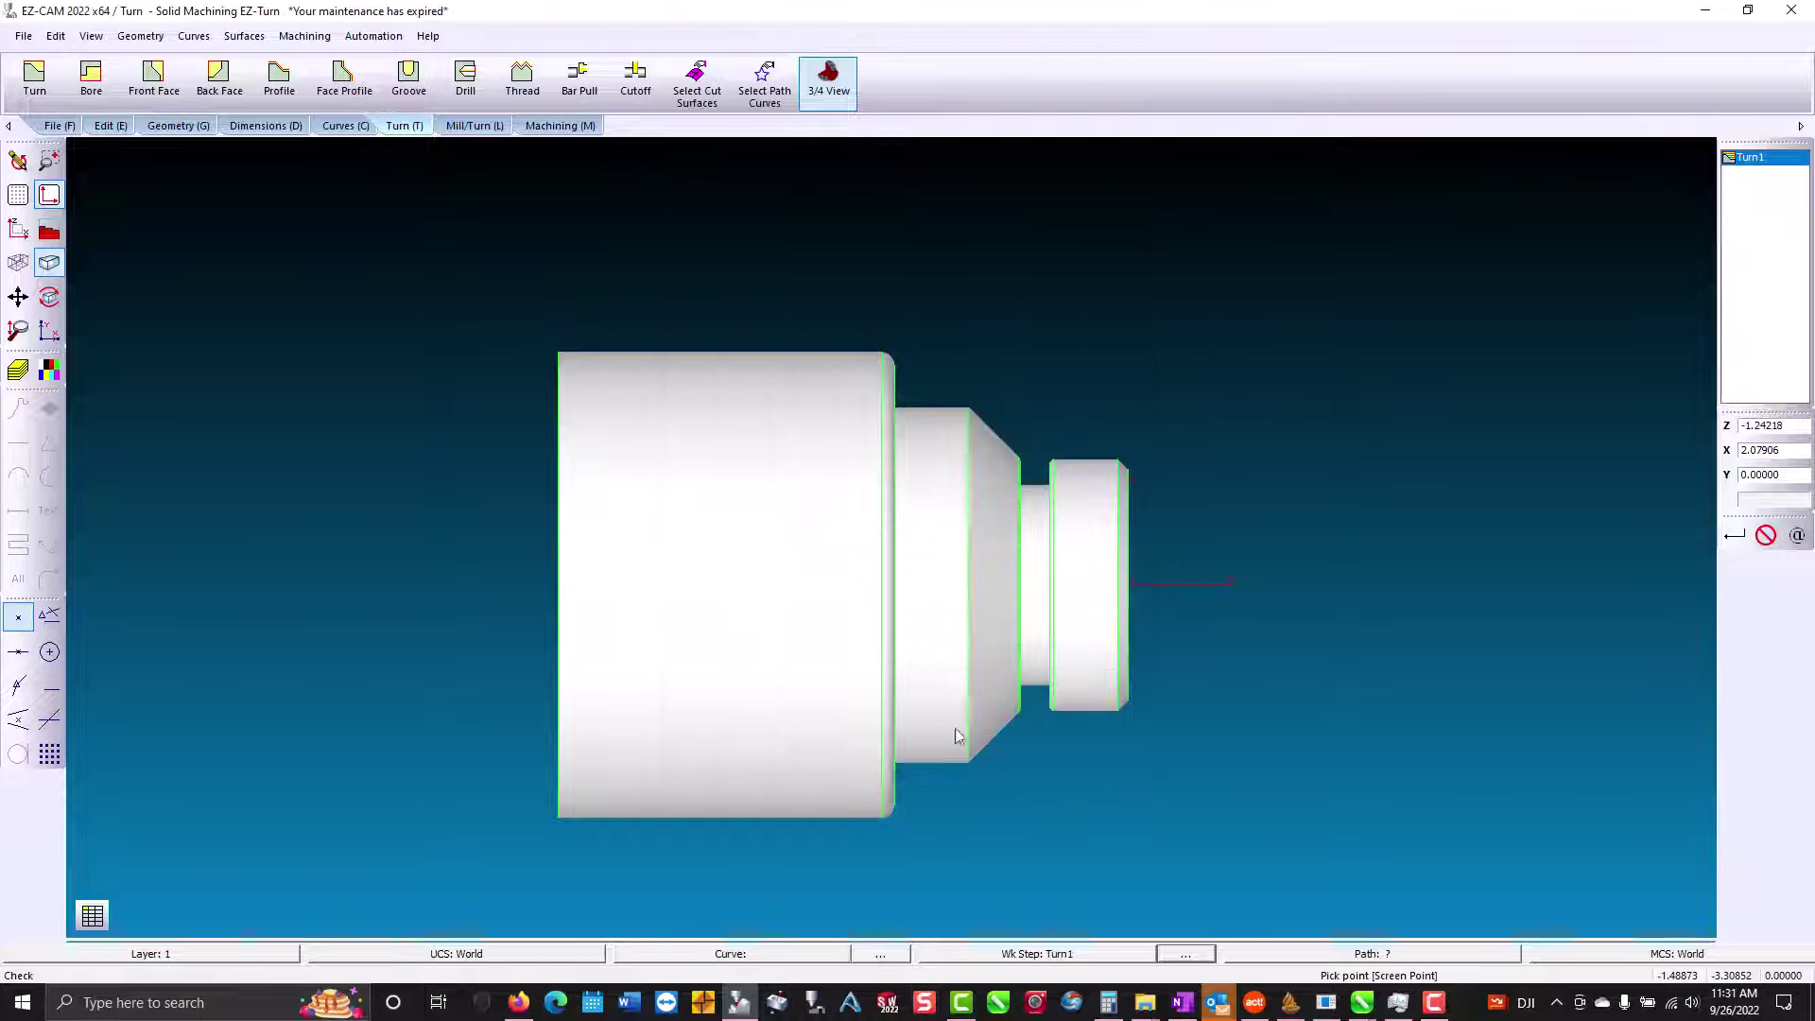
click(558, 126)
Turn on Skip Groove in Turn1's settings and re-verify its roughing toolpath.
click(351, 82)
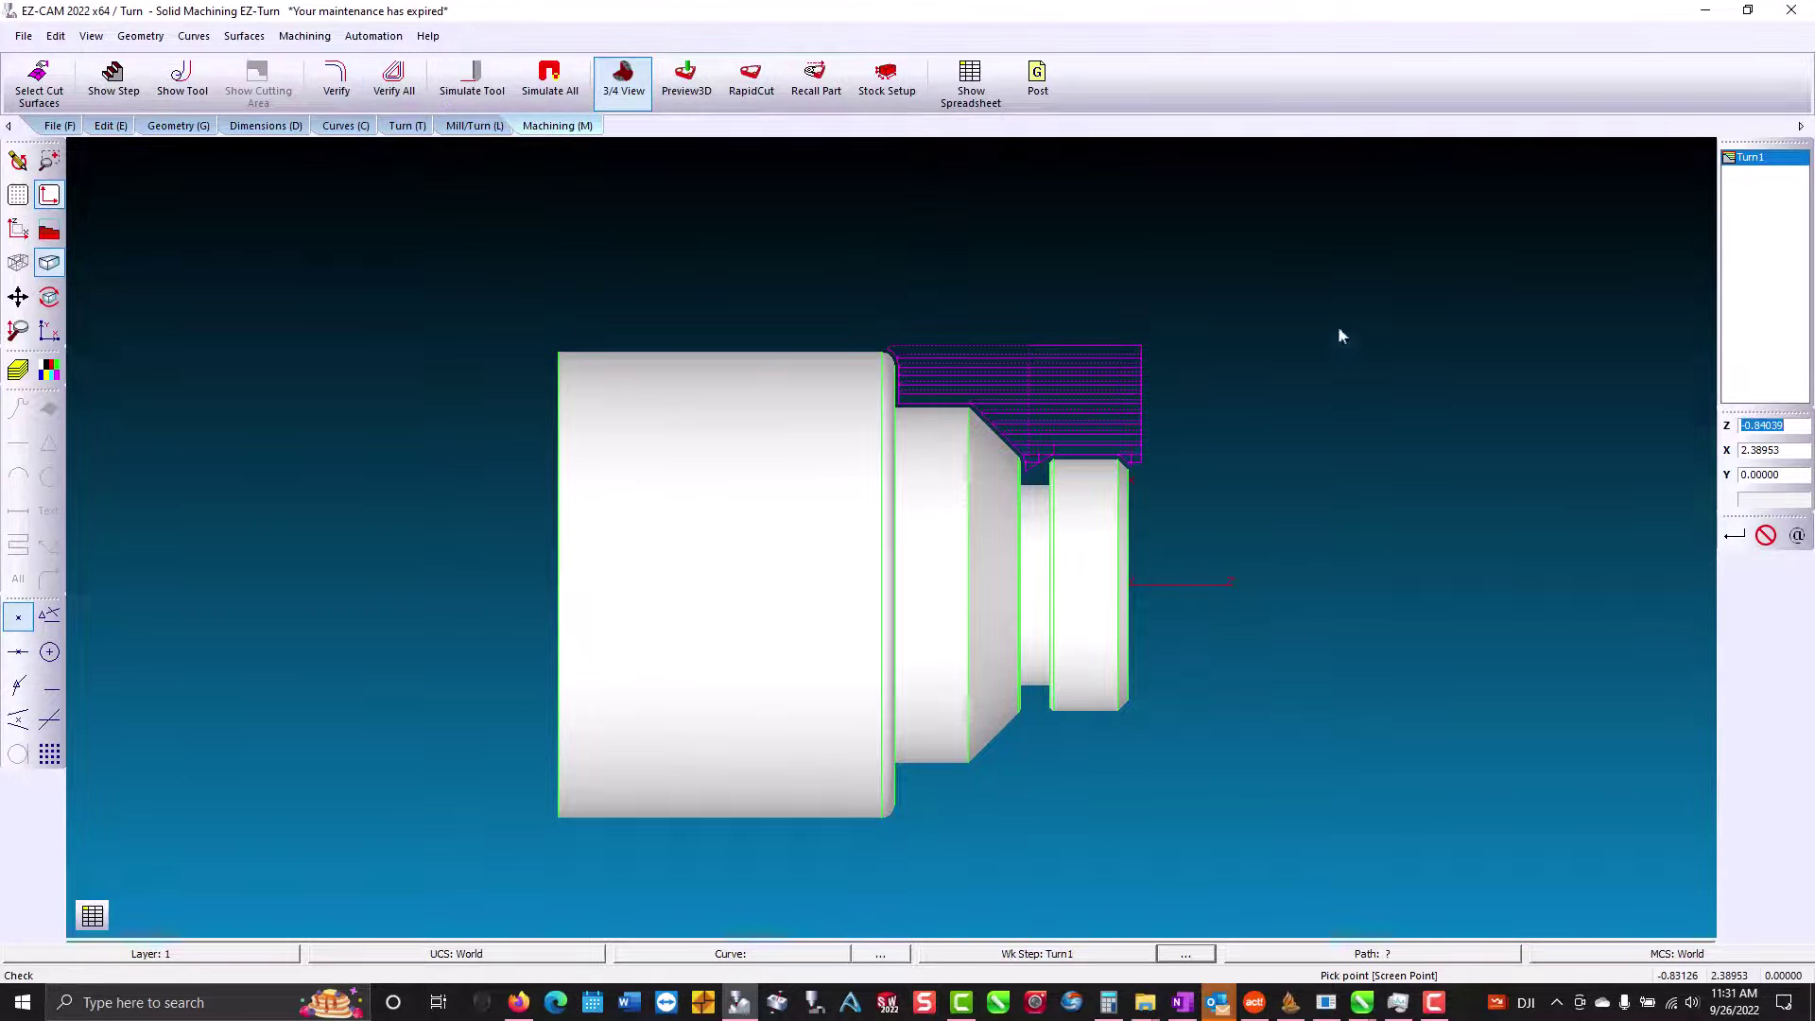
click(1736, 161)
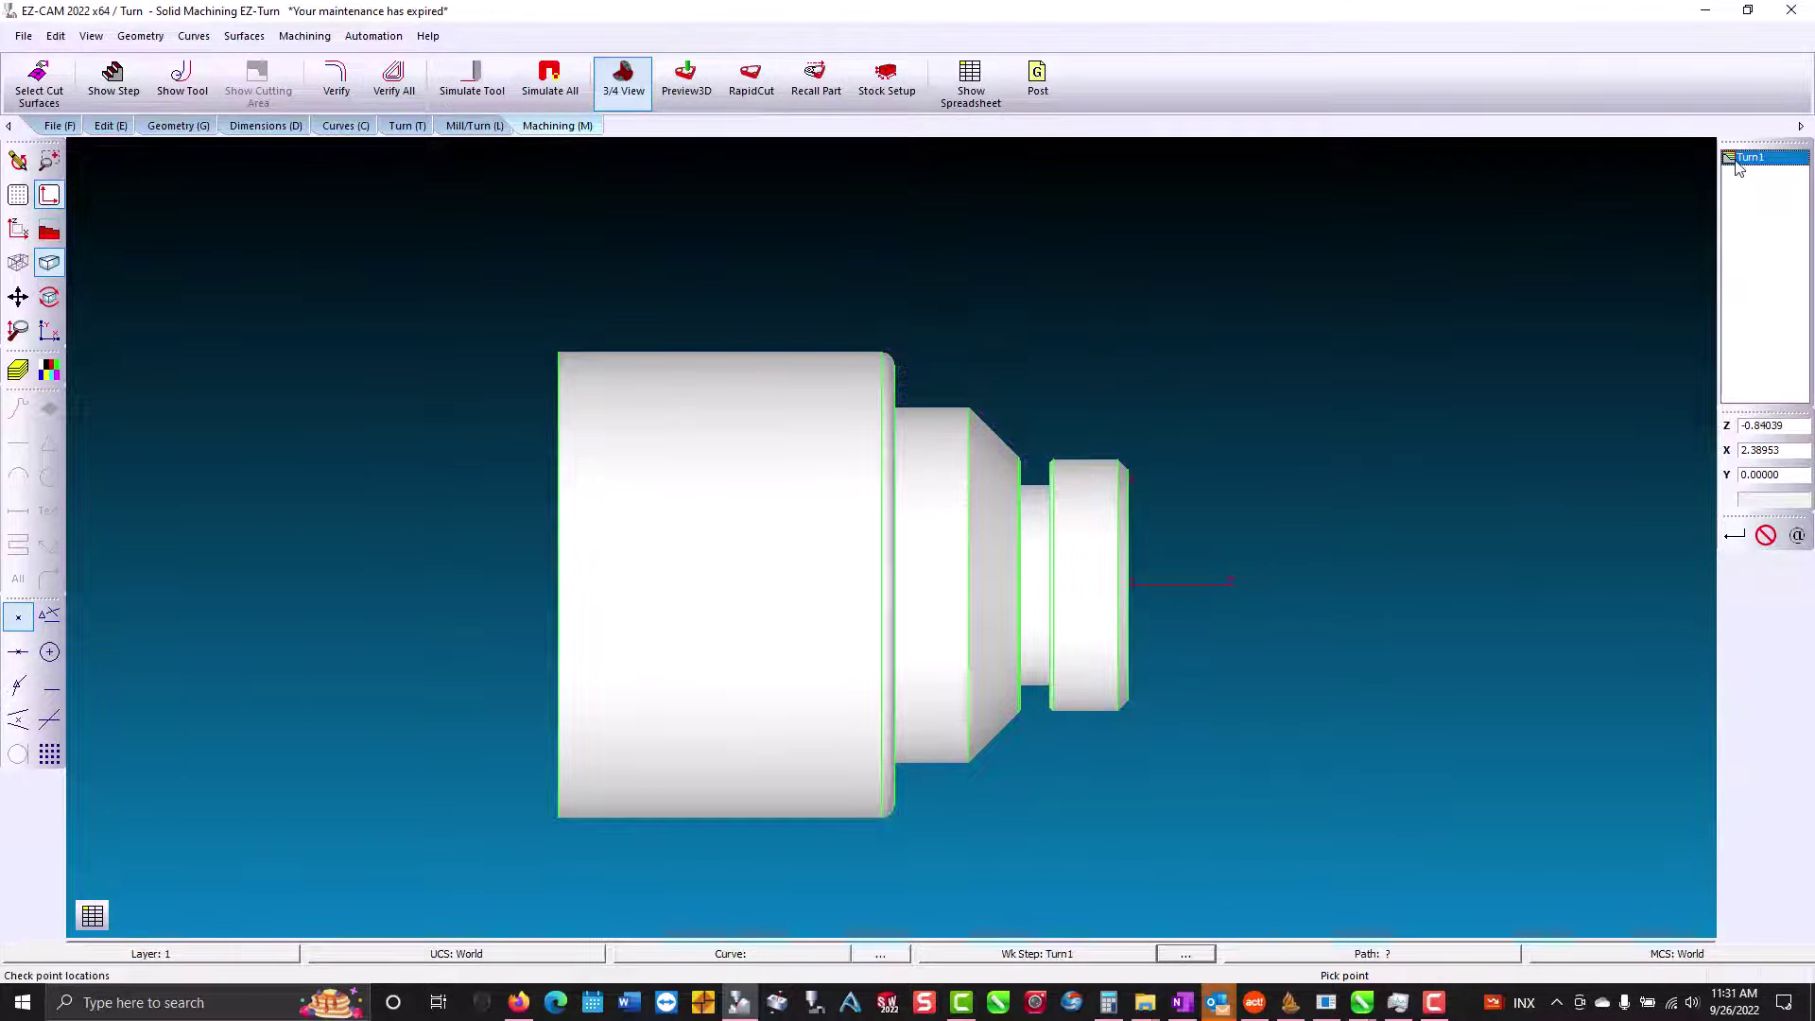
double_click(1737, 161)
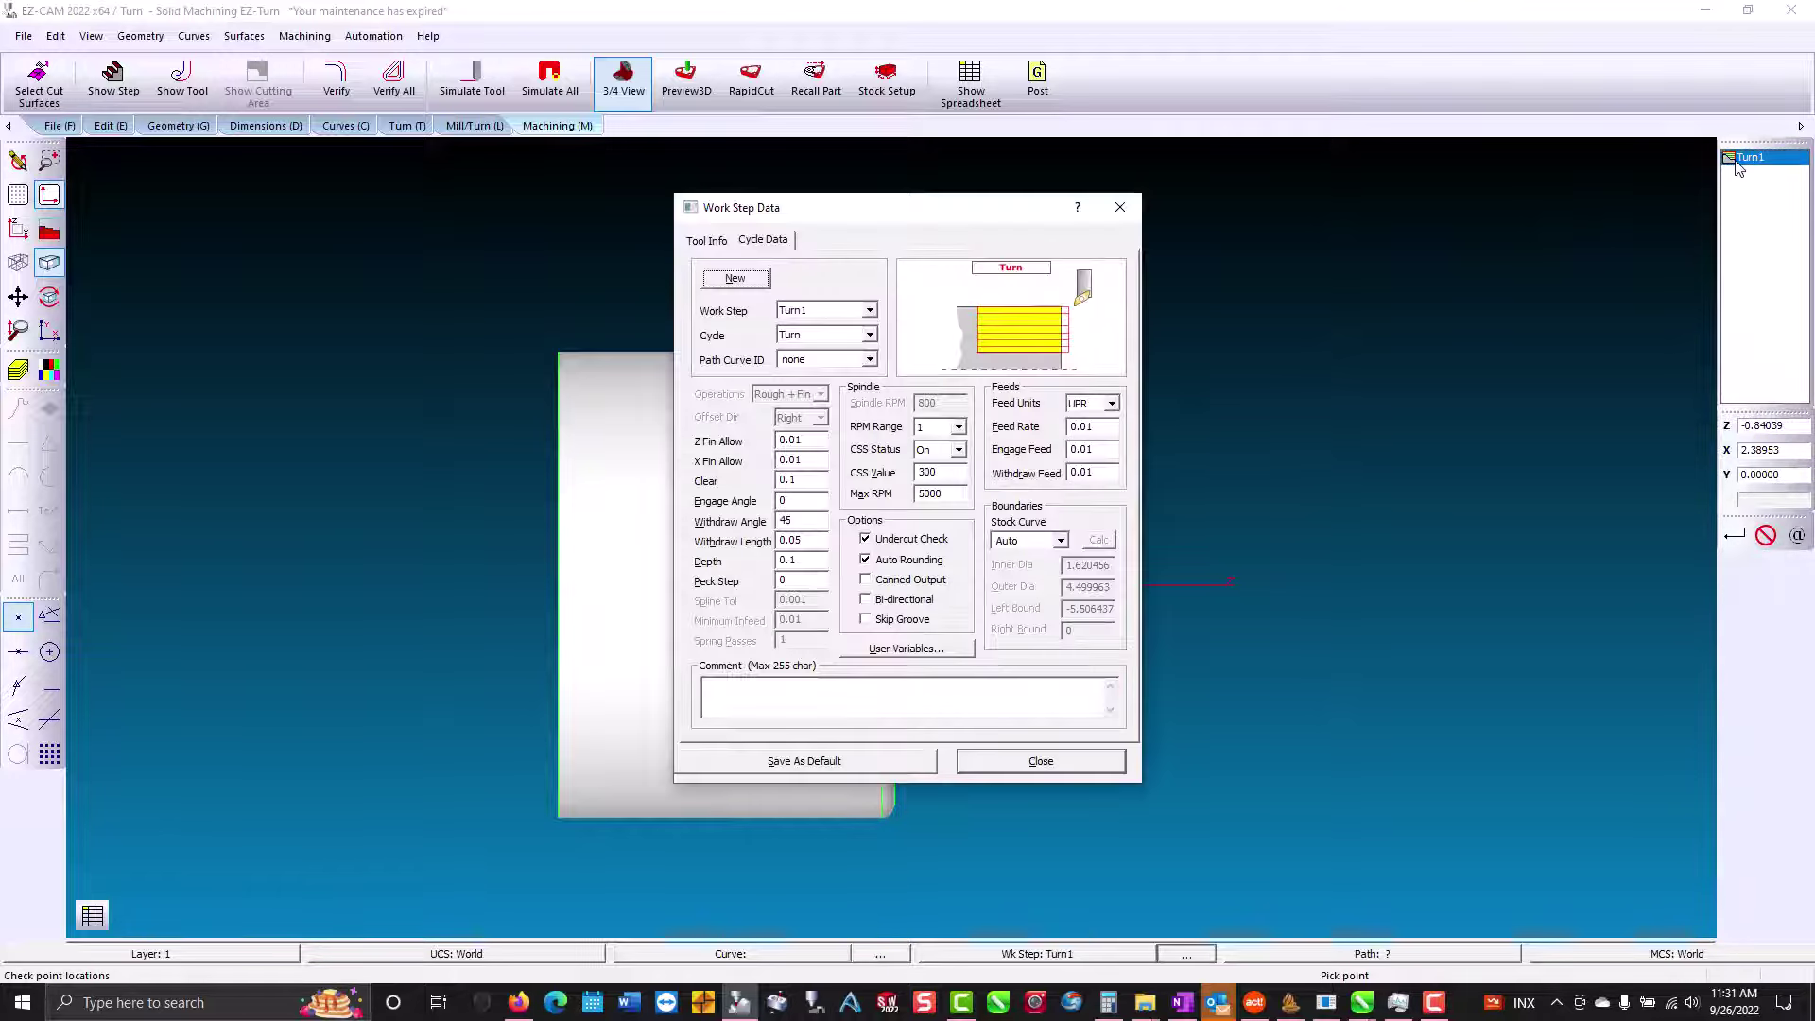
click(866, 621)
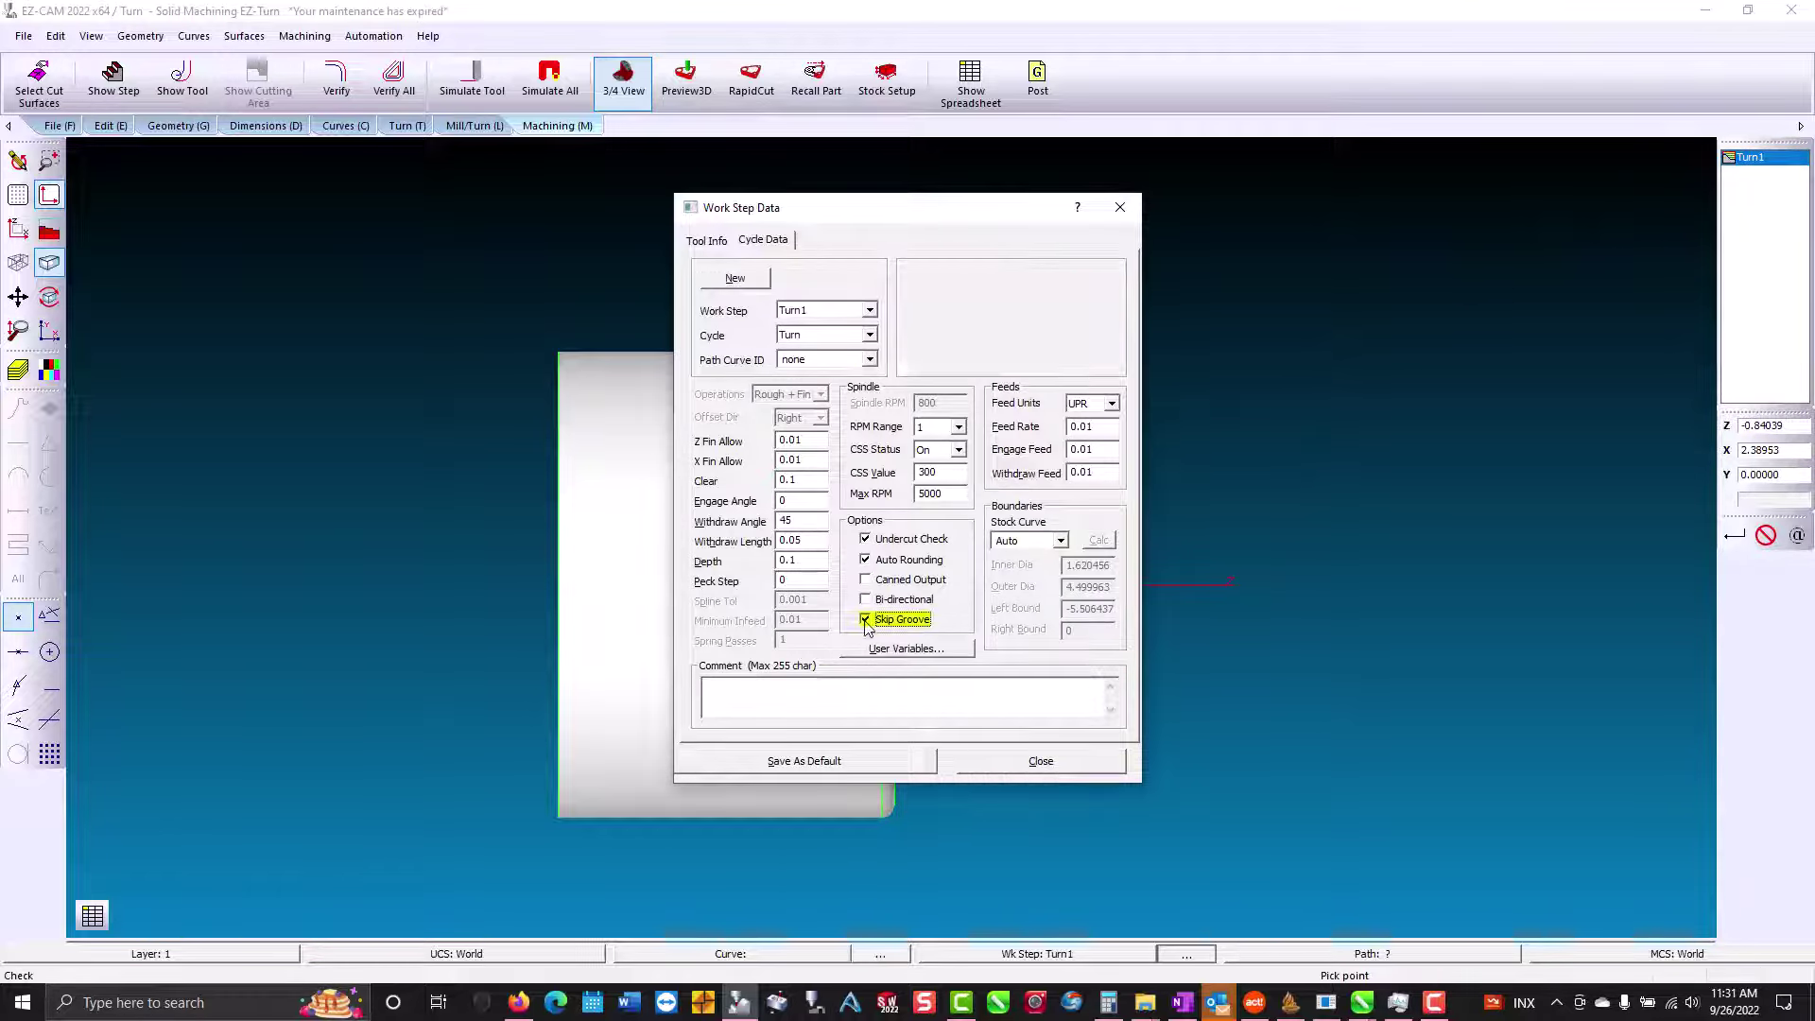
click(1040, 761)
click(349, 83)
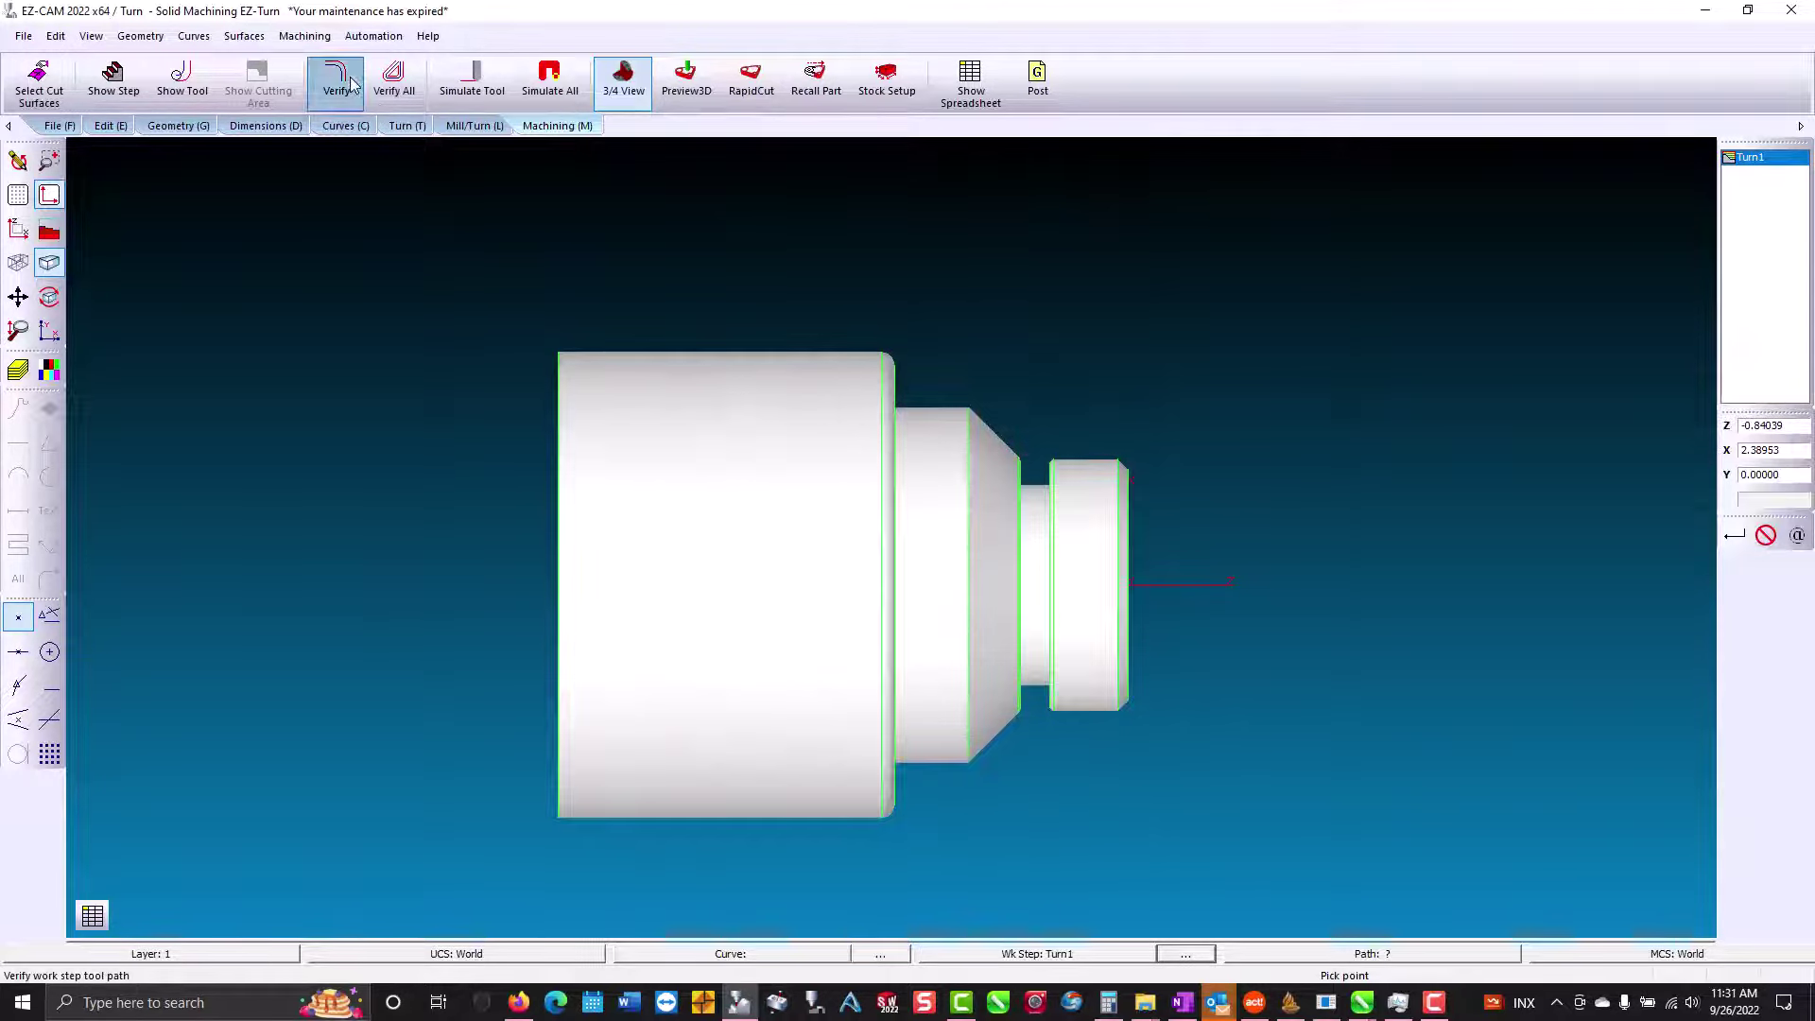
click(407, 125)
Create Profile1 with the Finish OD tool, 0 Z/X finish allowance and Skip Groove on.
click(288, 87)
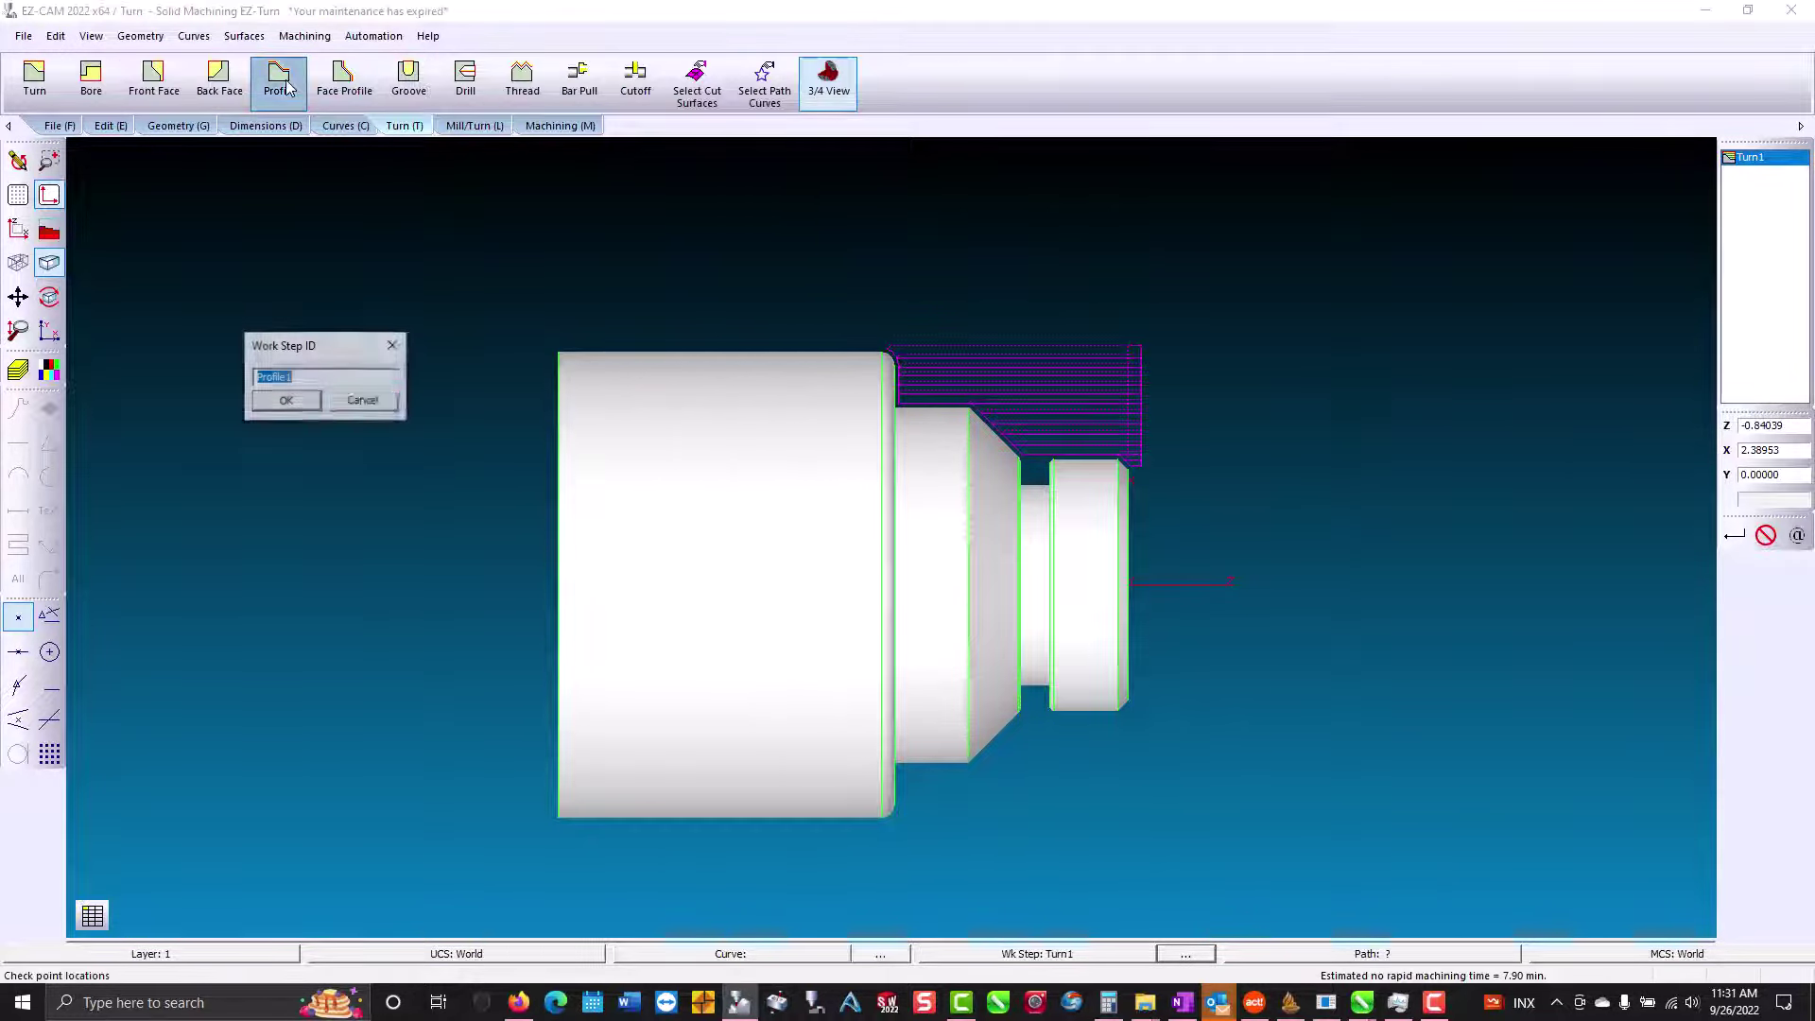
click(288, 401)
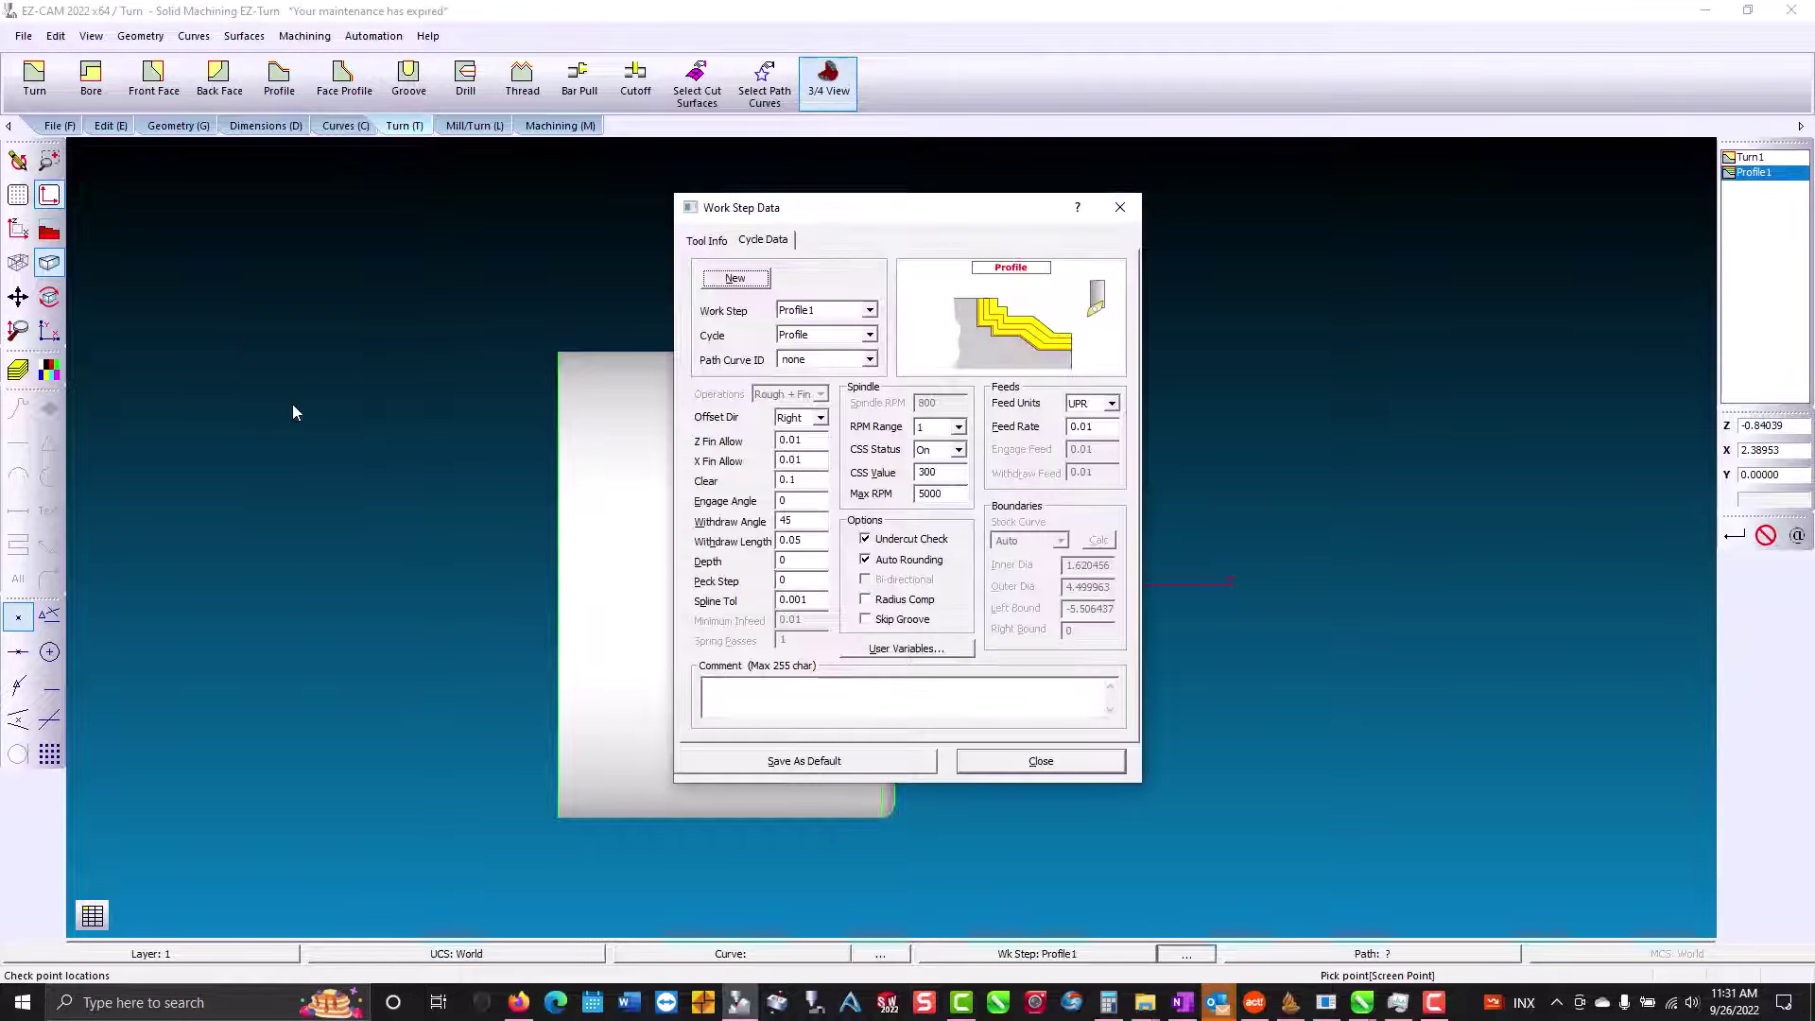
click(717, 241)
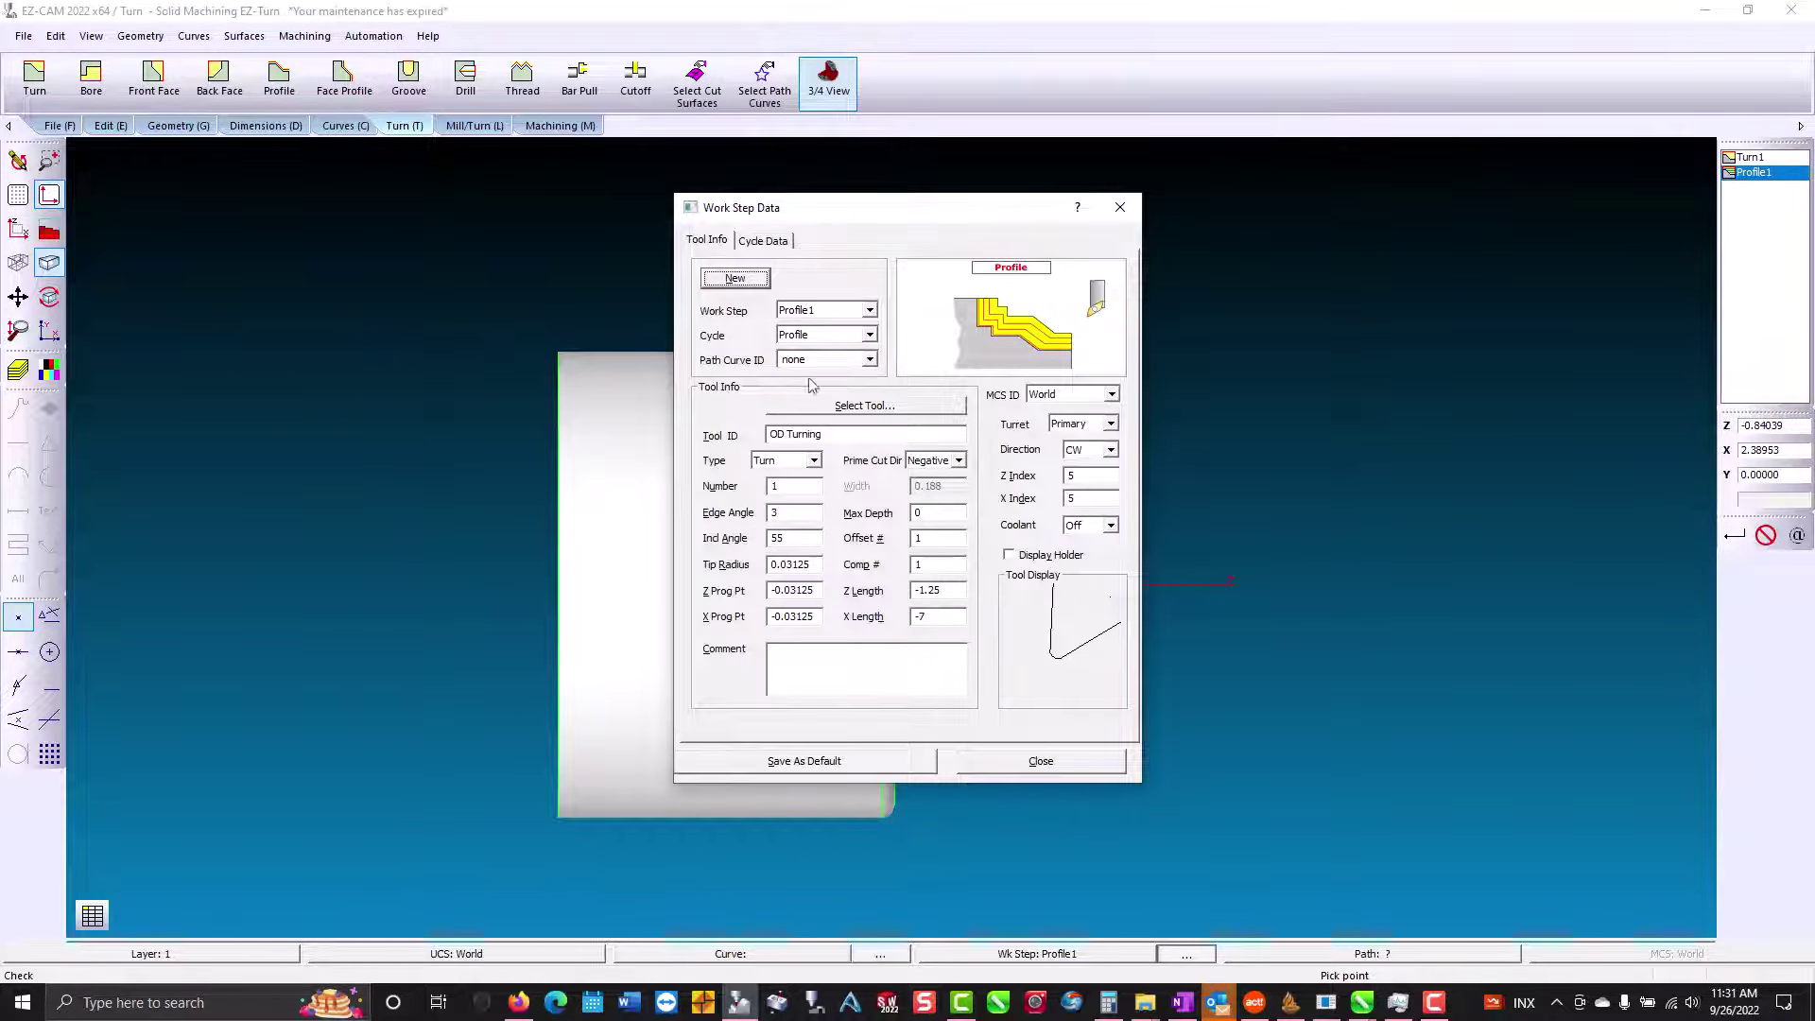
click(824, 409)
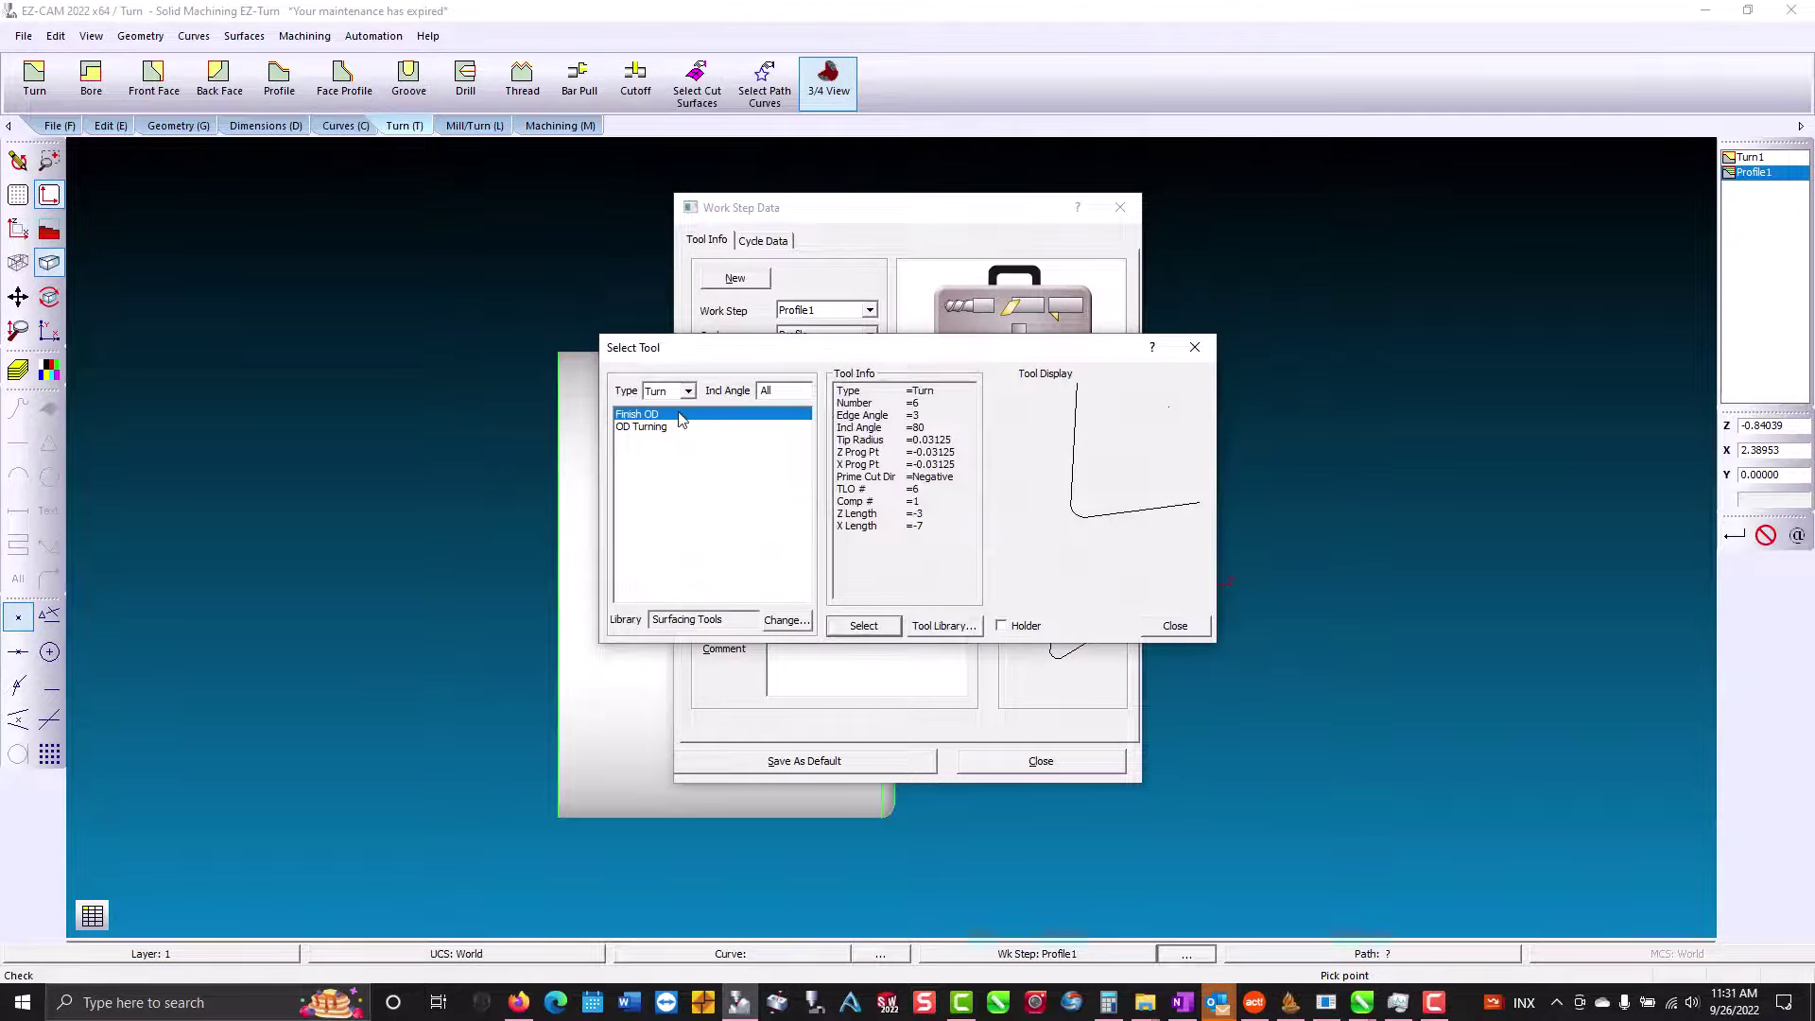
double_click(680, 417)
click(759, 241)
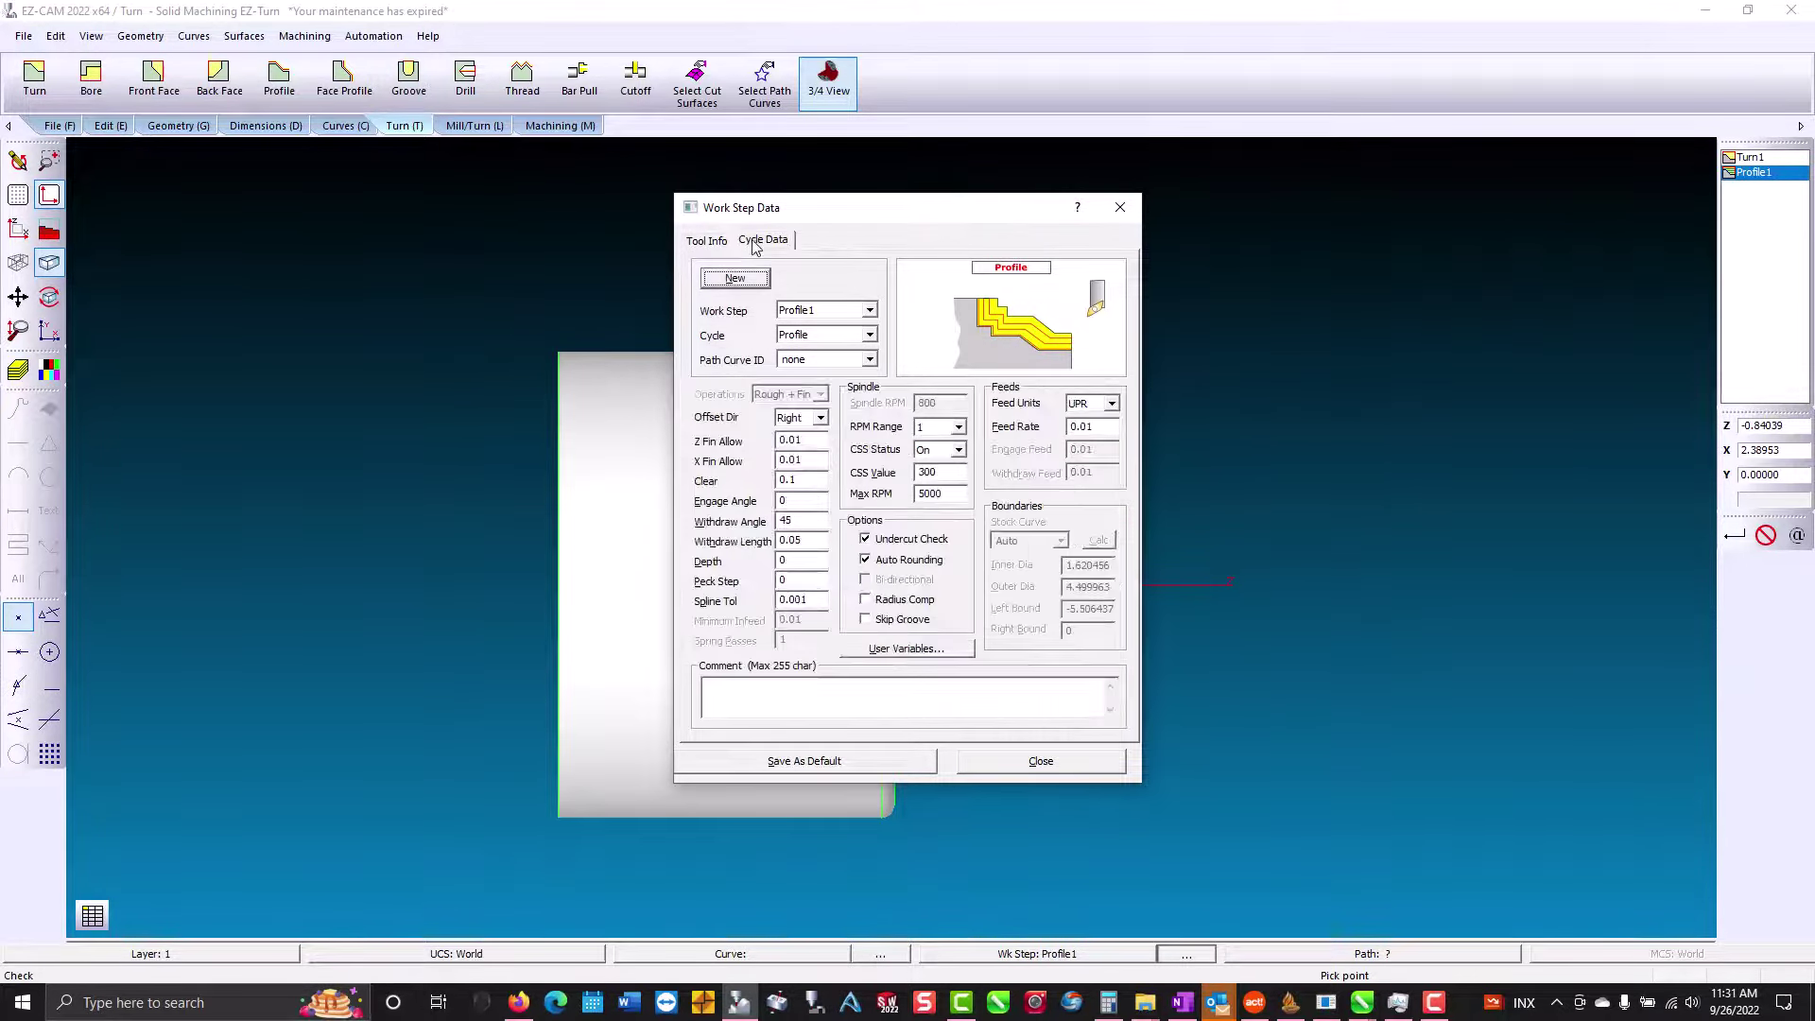
click(817, 441)
text(0)
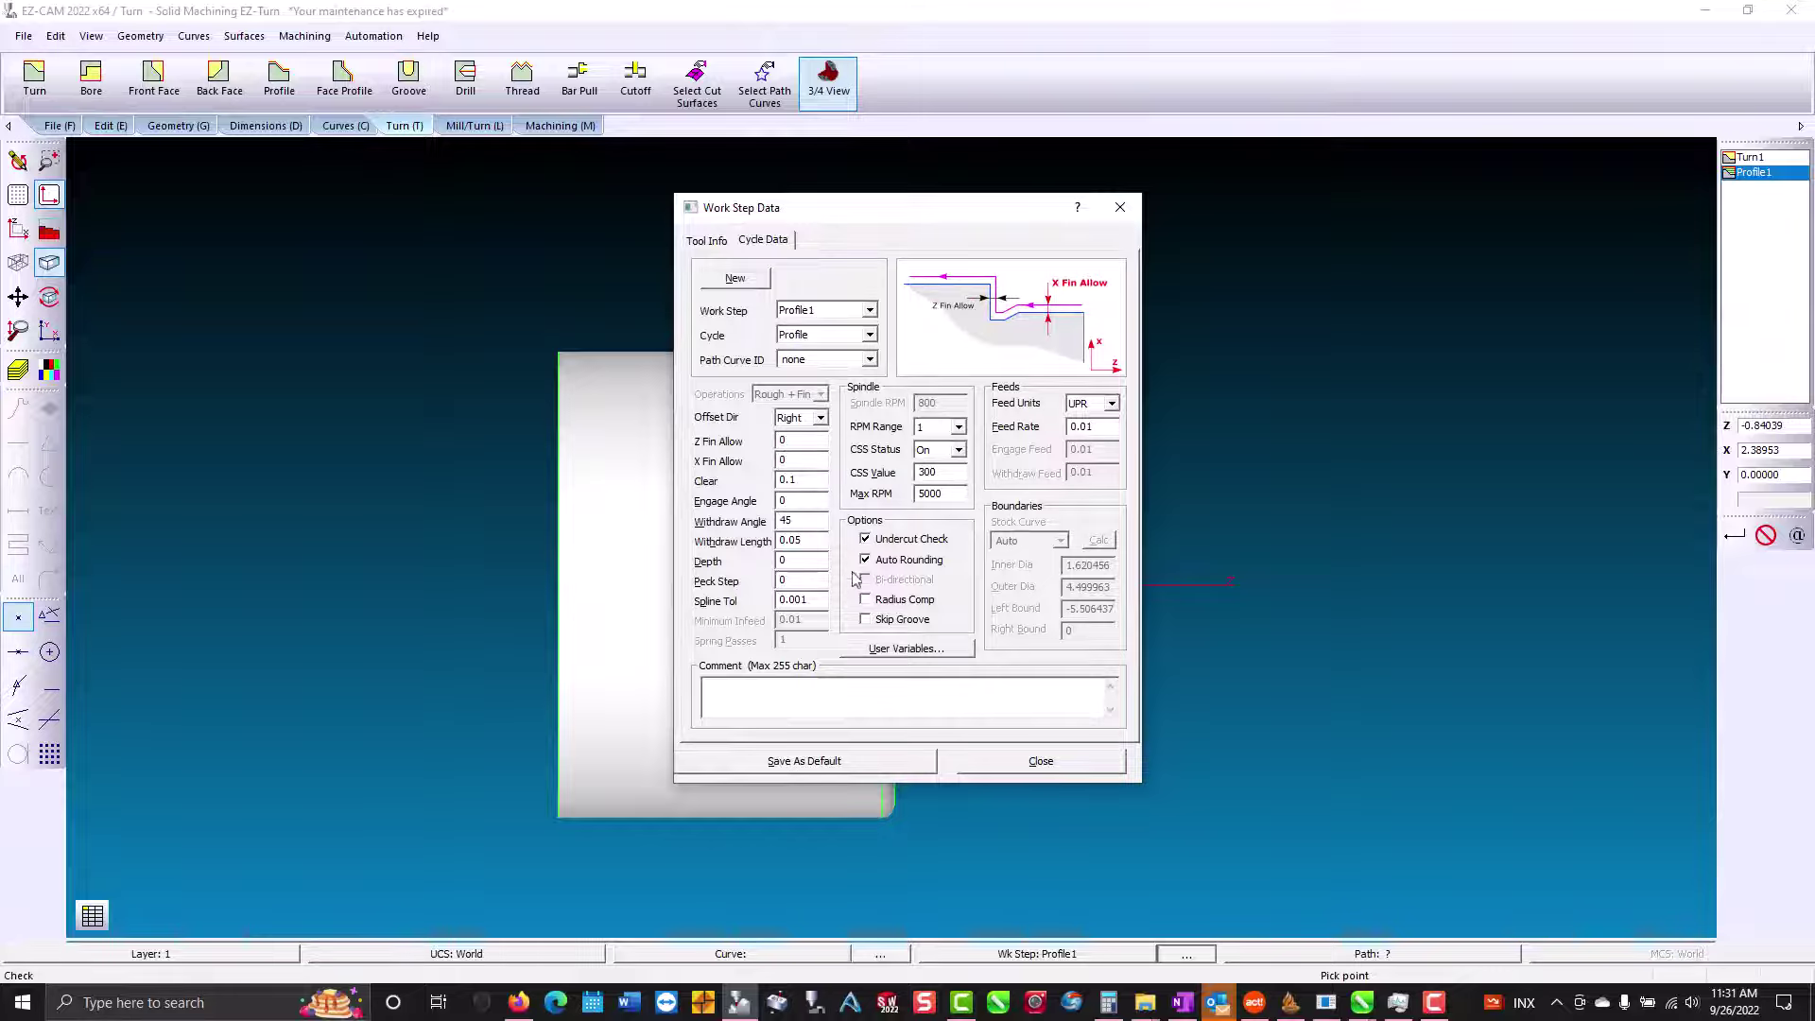
click(866, 620)
click(1042, 762)
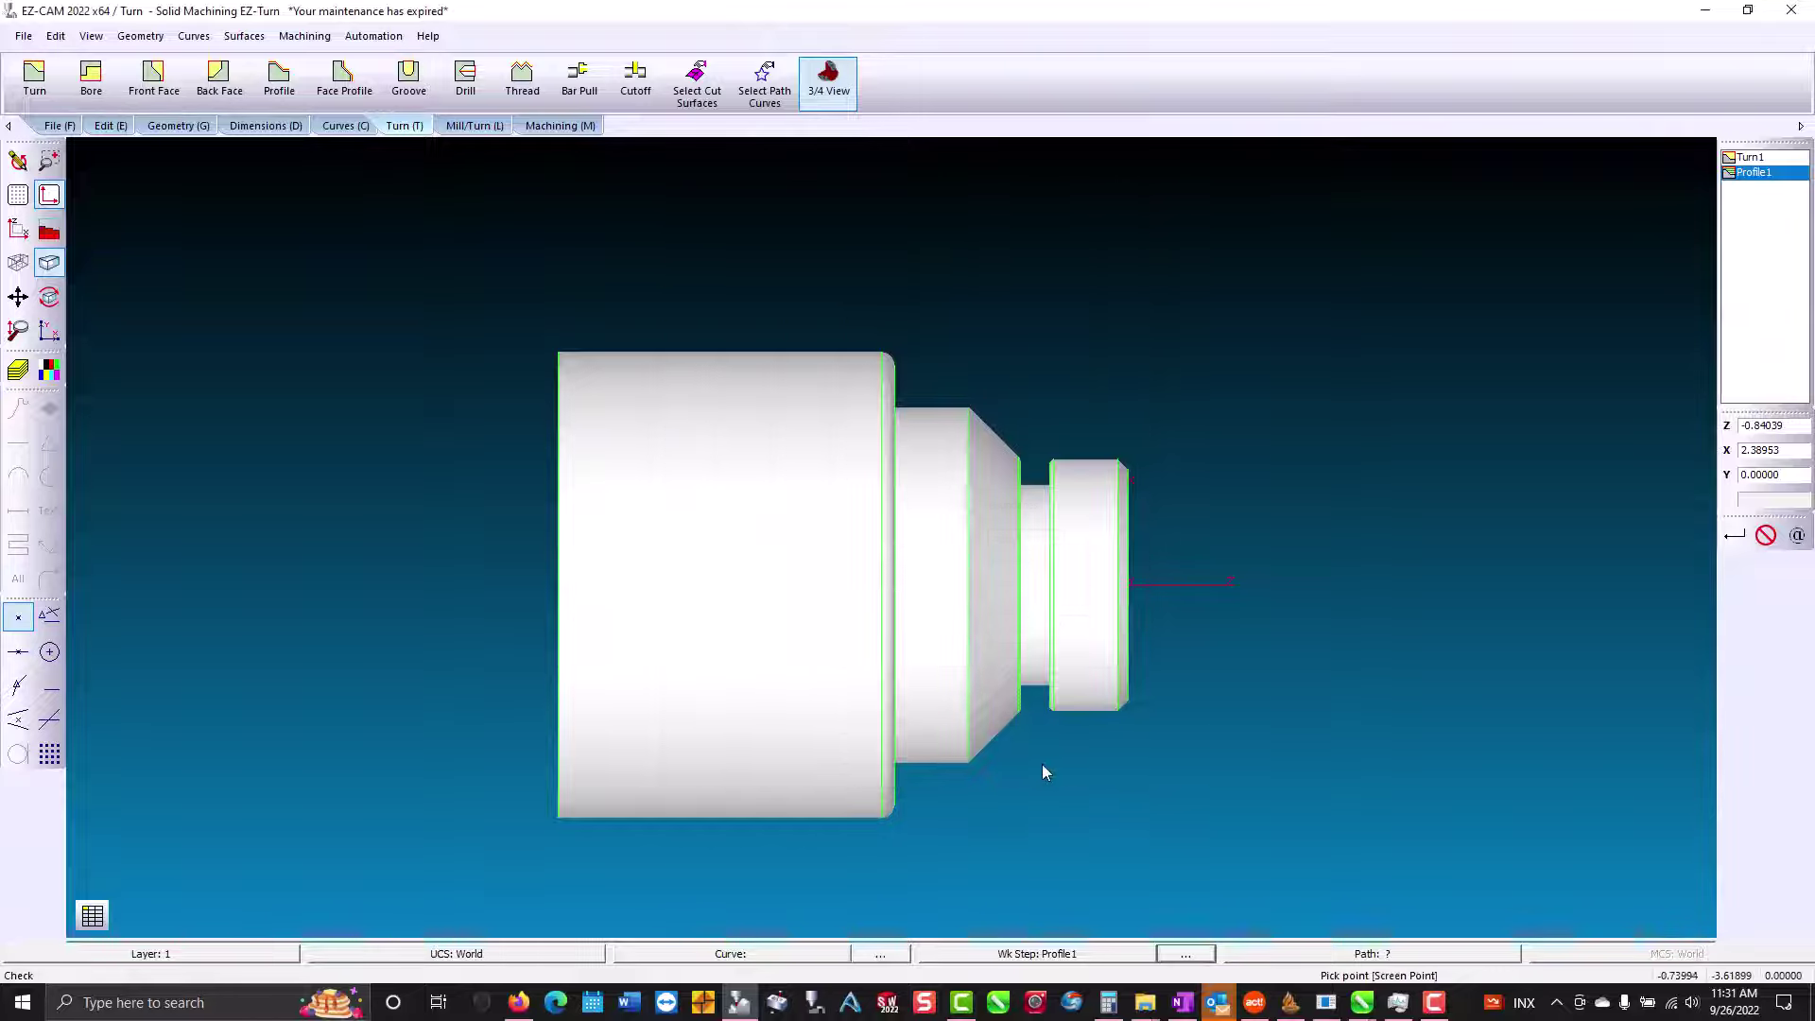
Verify Profile1's finishing toolpath on the contour and show the stock in Preview3D.
click(596, 127)
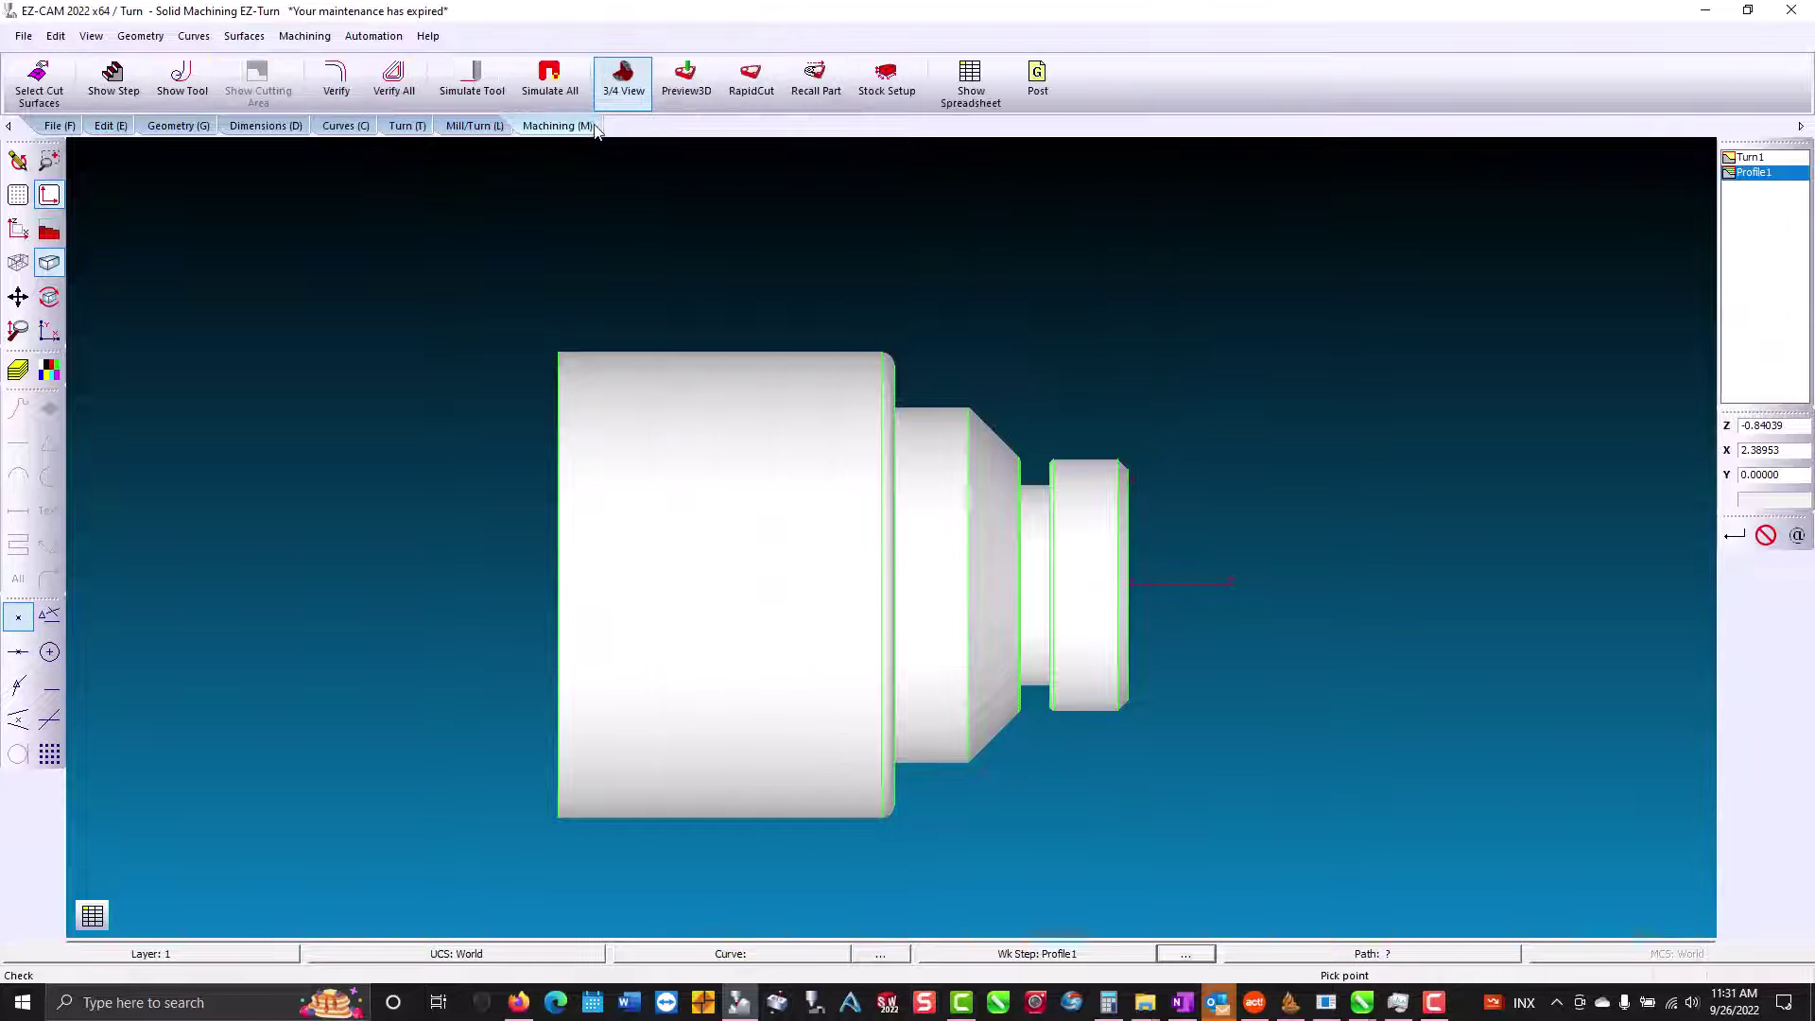
click(334, 87)
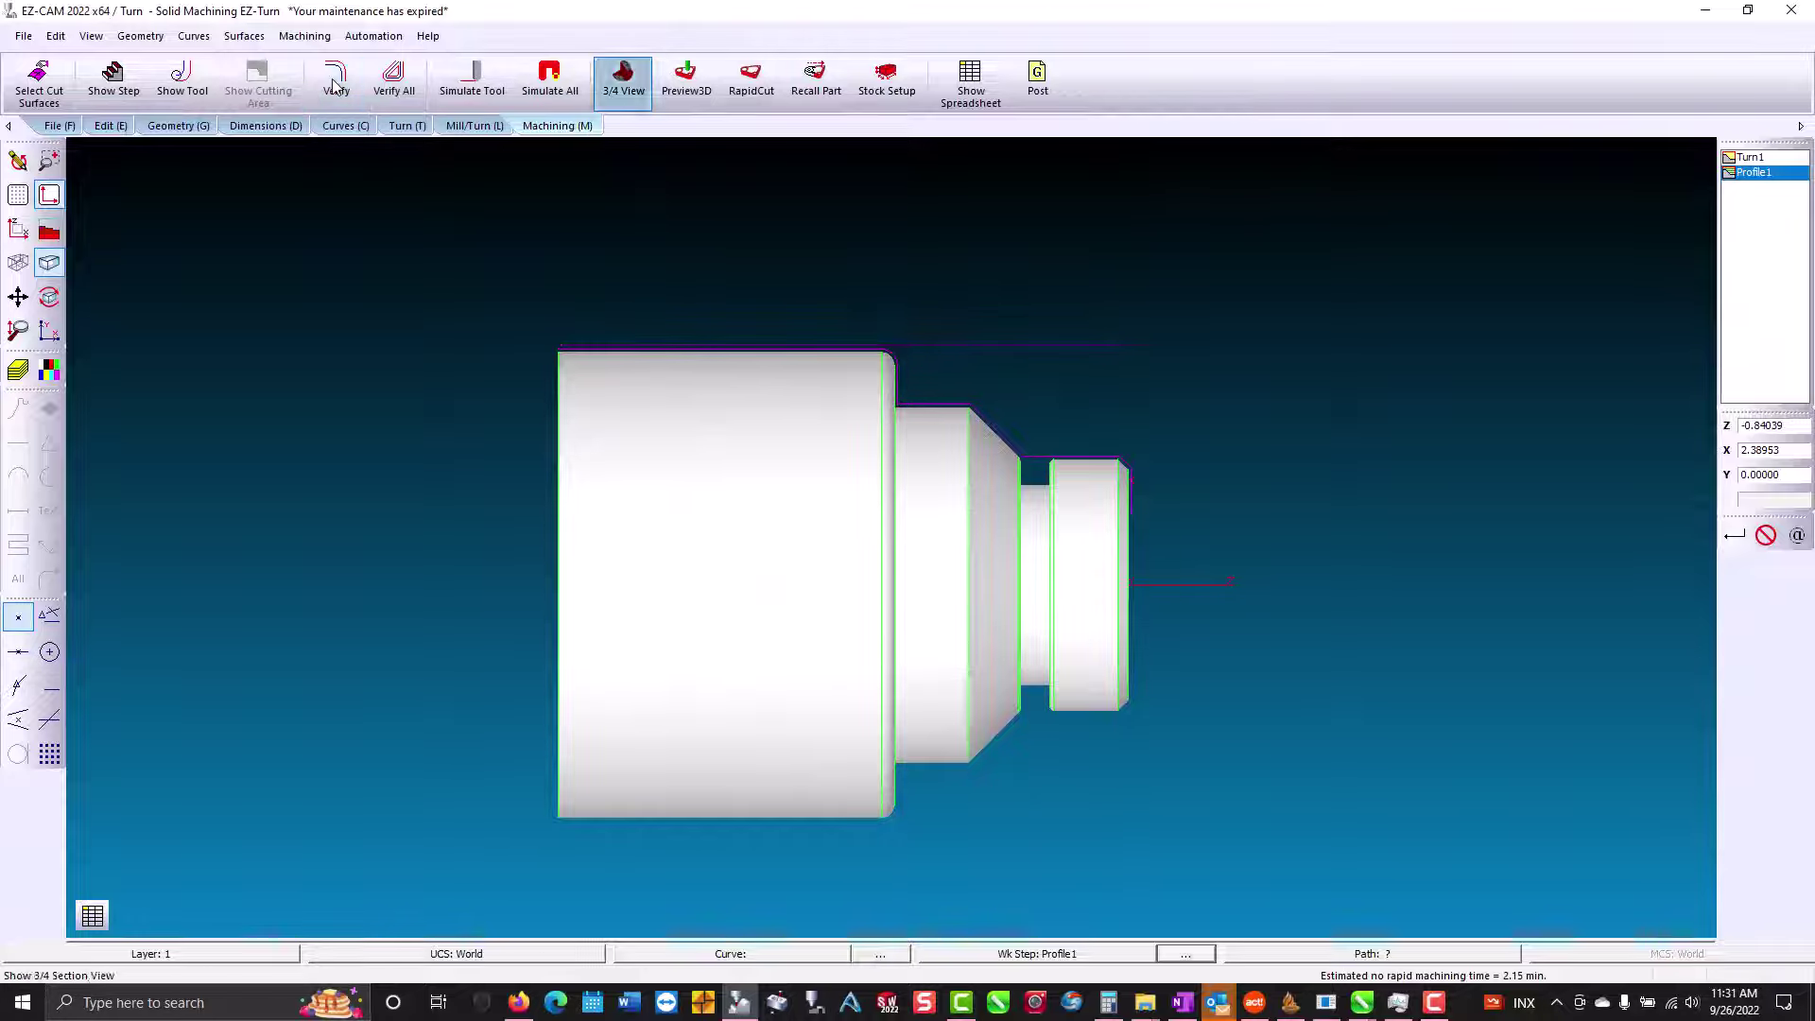
click(700, 83)
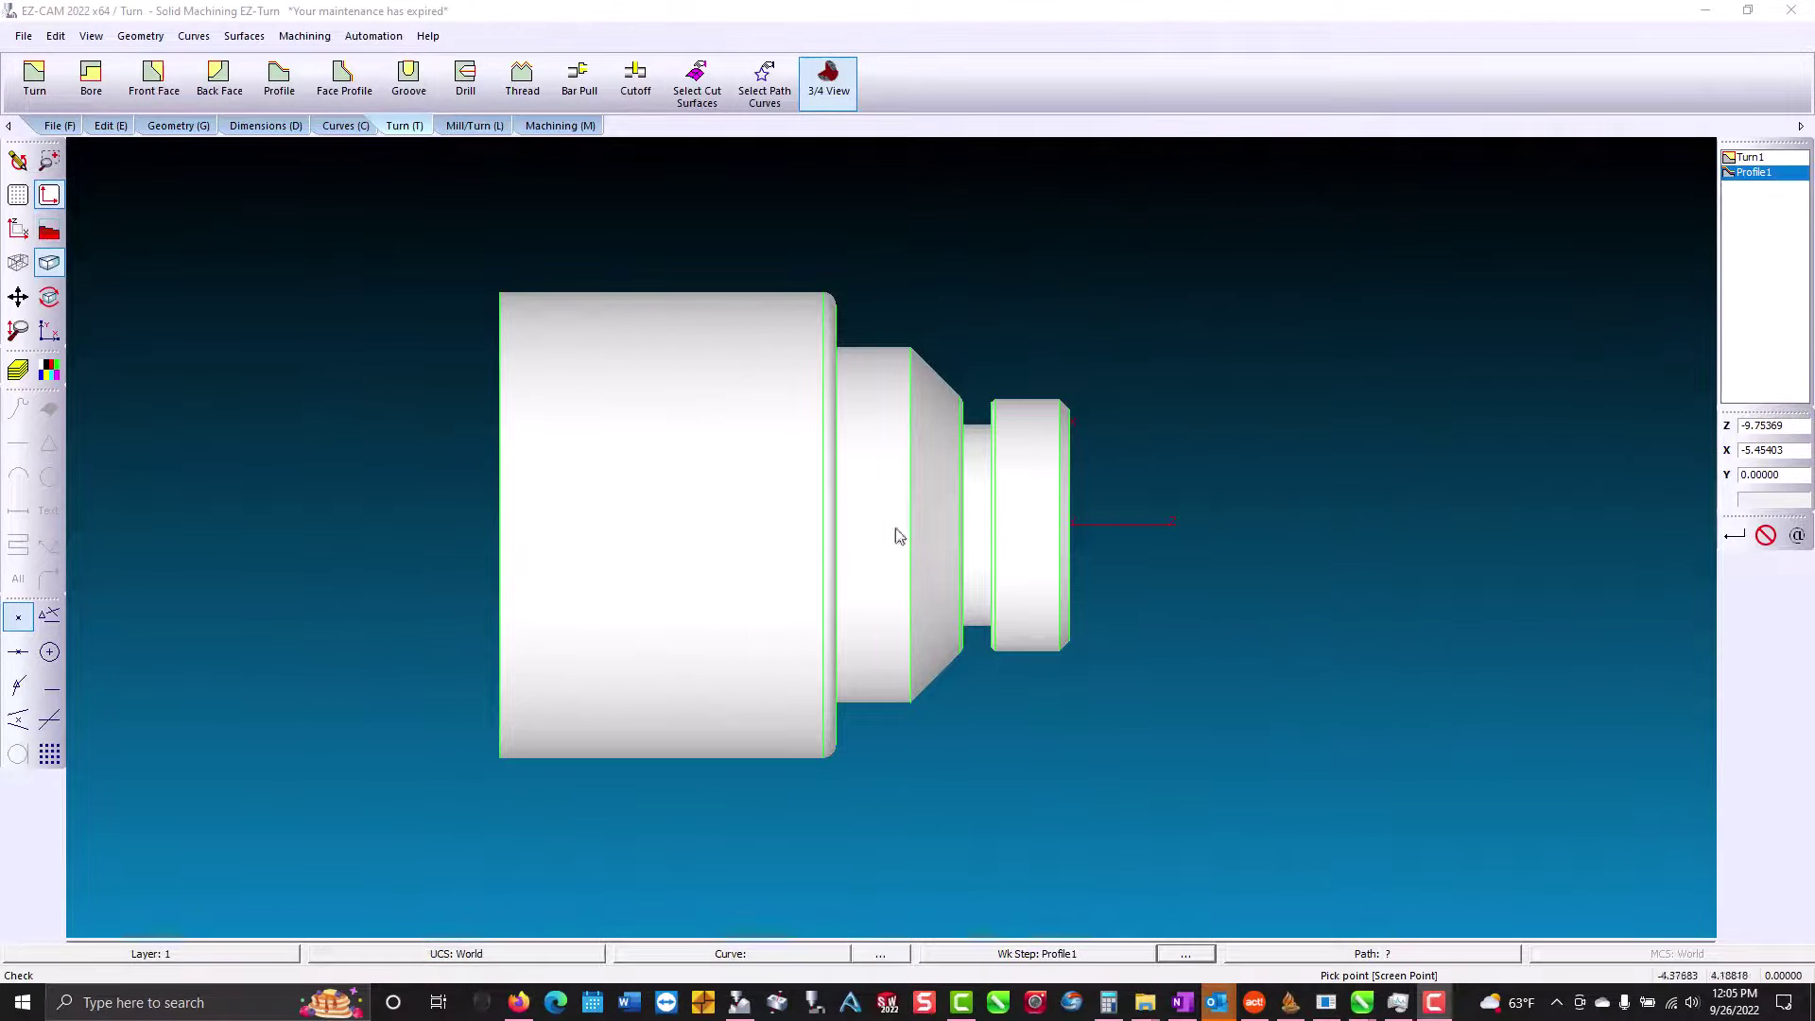
Create a Groove1 work step using the Groove tool.
click(409, 80)
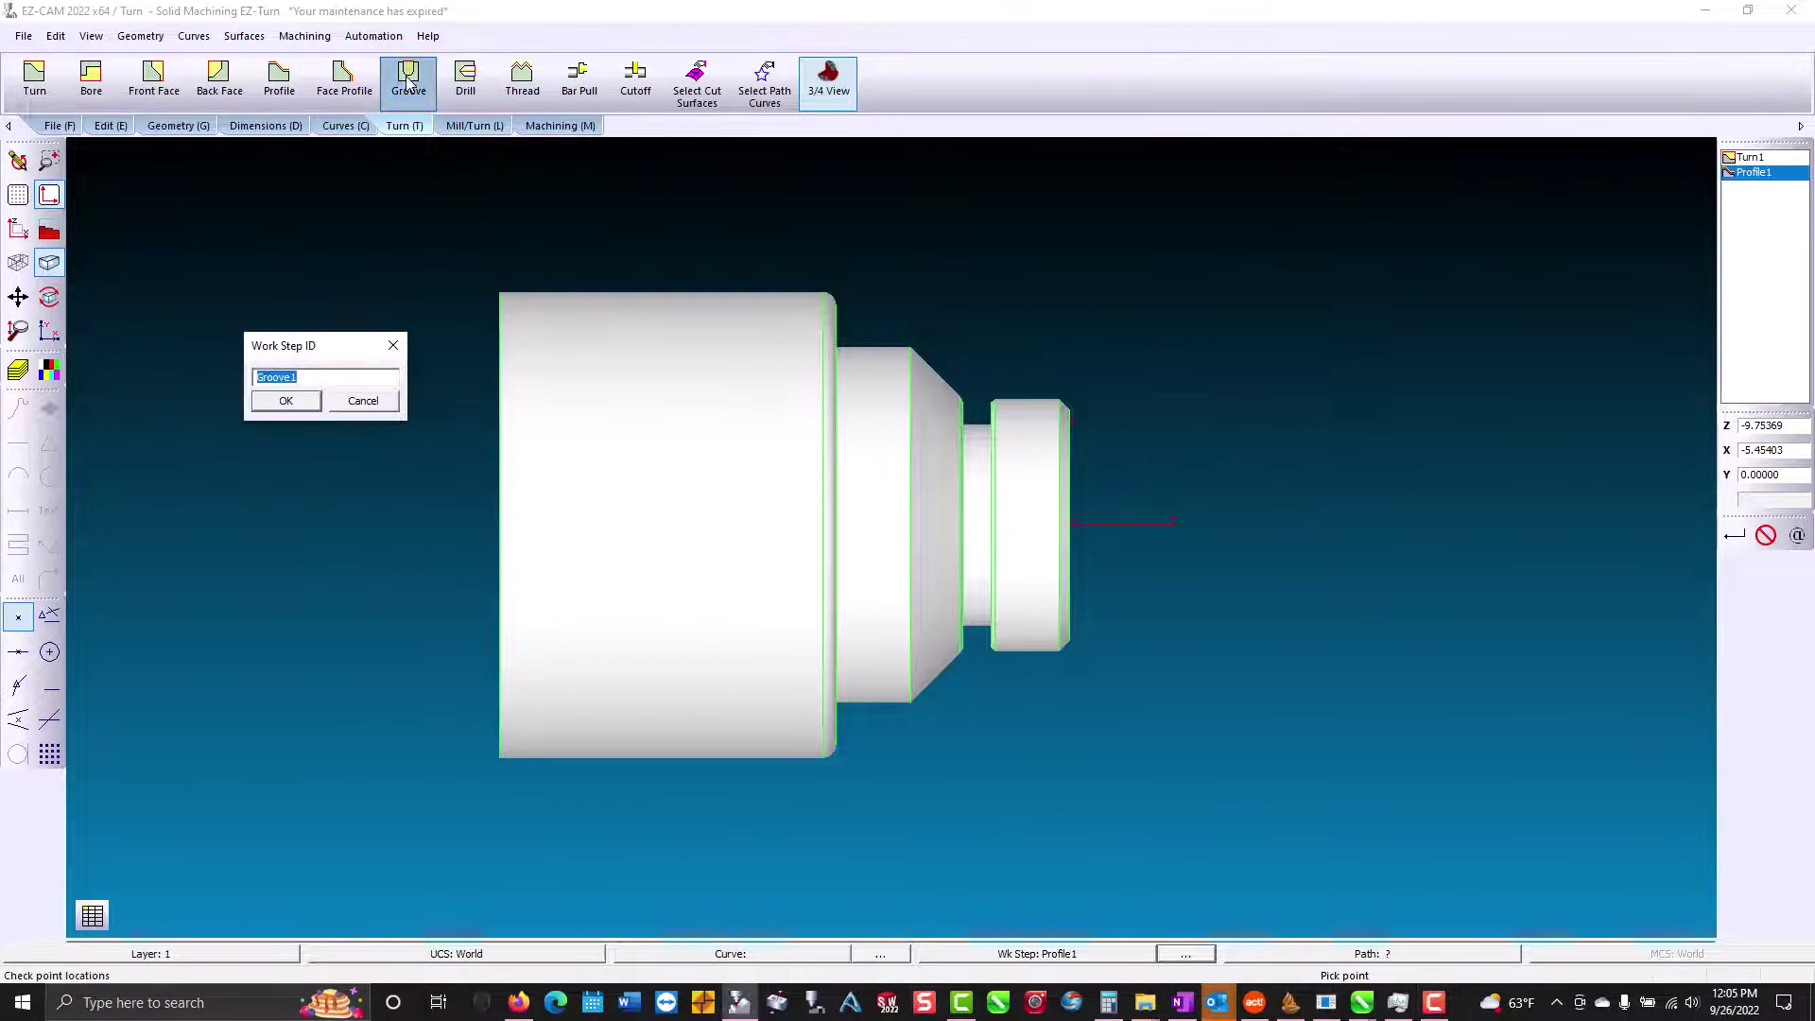
click(302, 401)
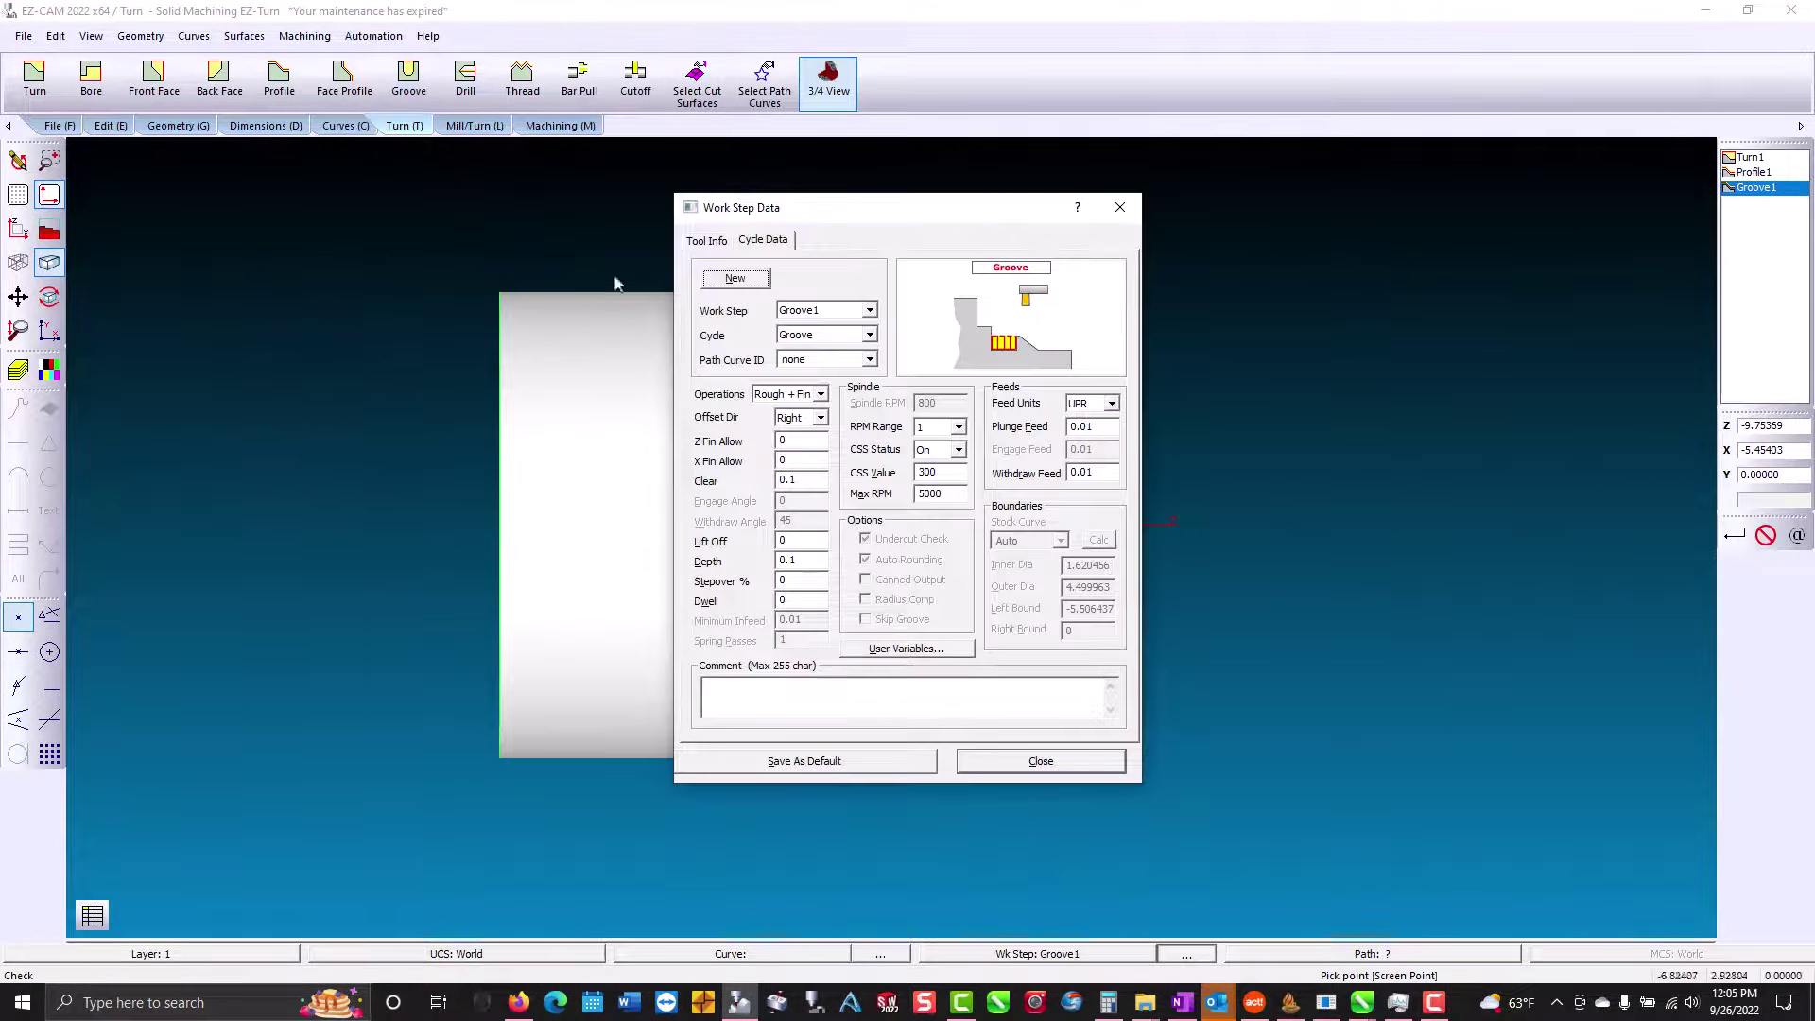
click(706, 240)
click(802, 408)
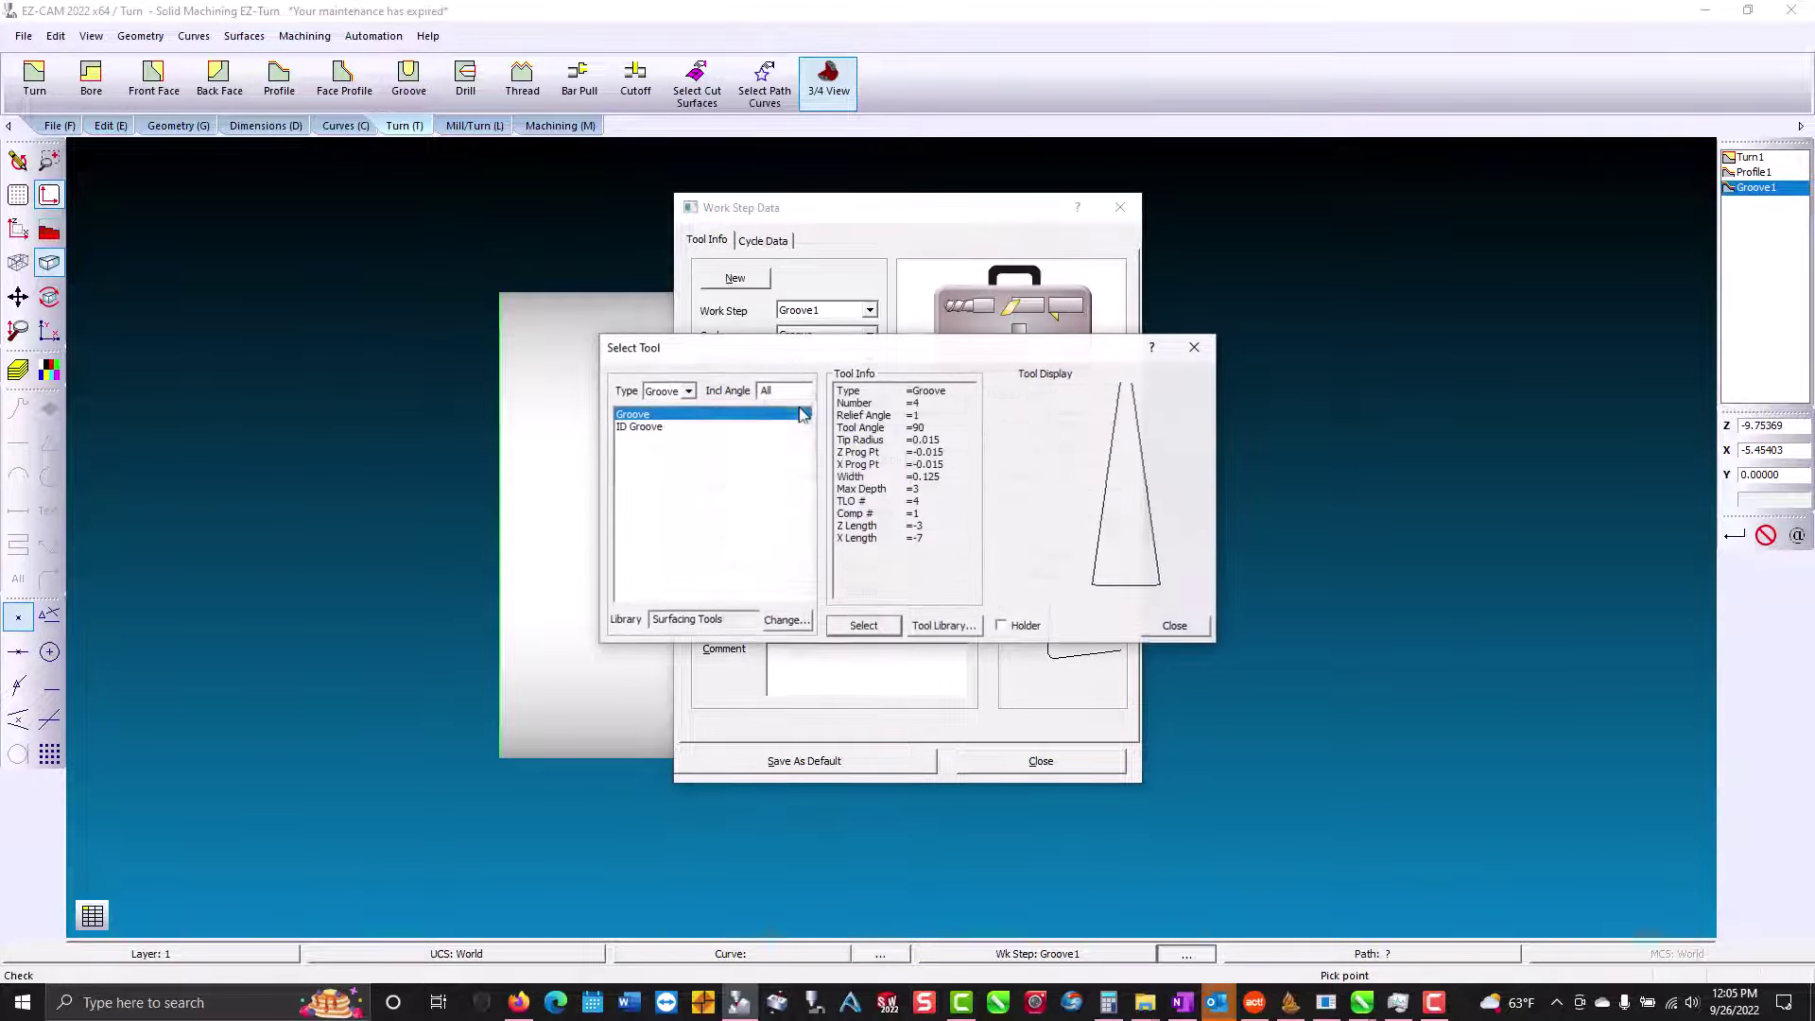
double_click(729, 418)
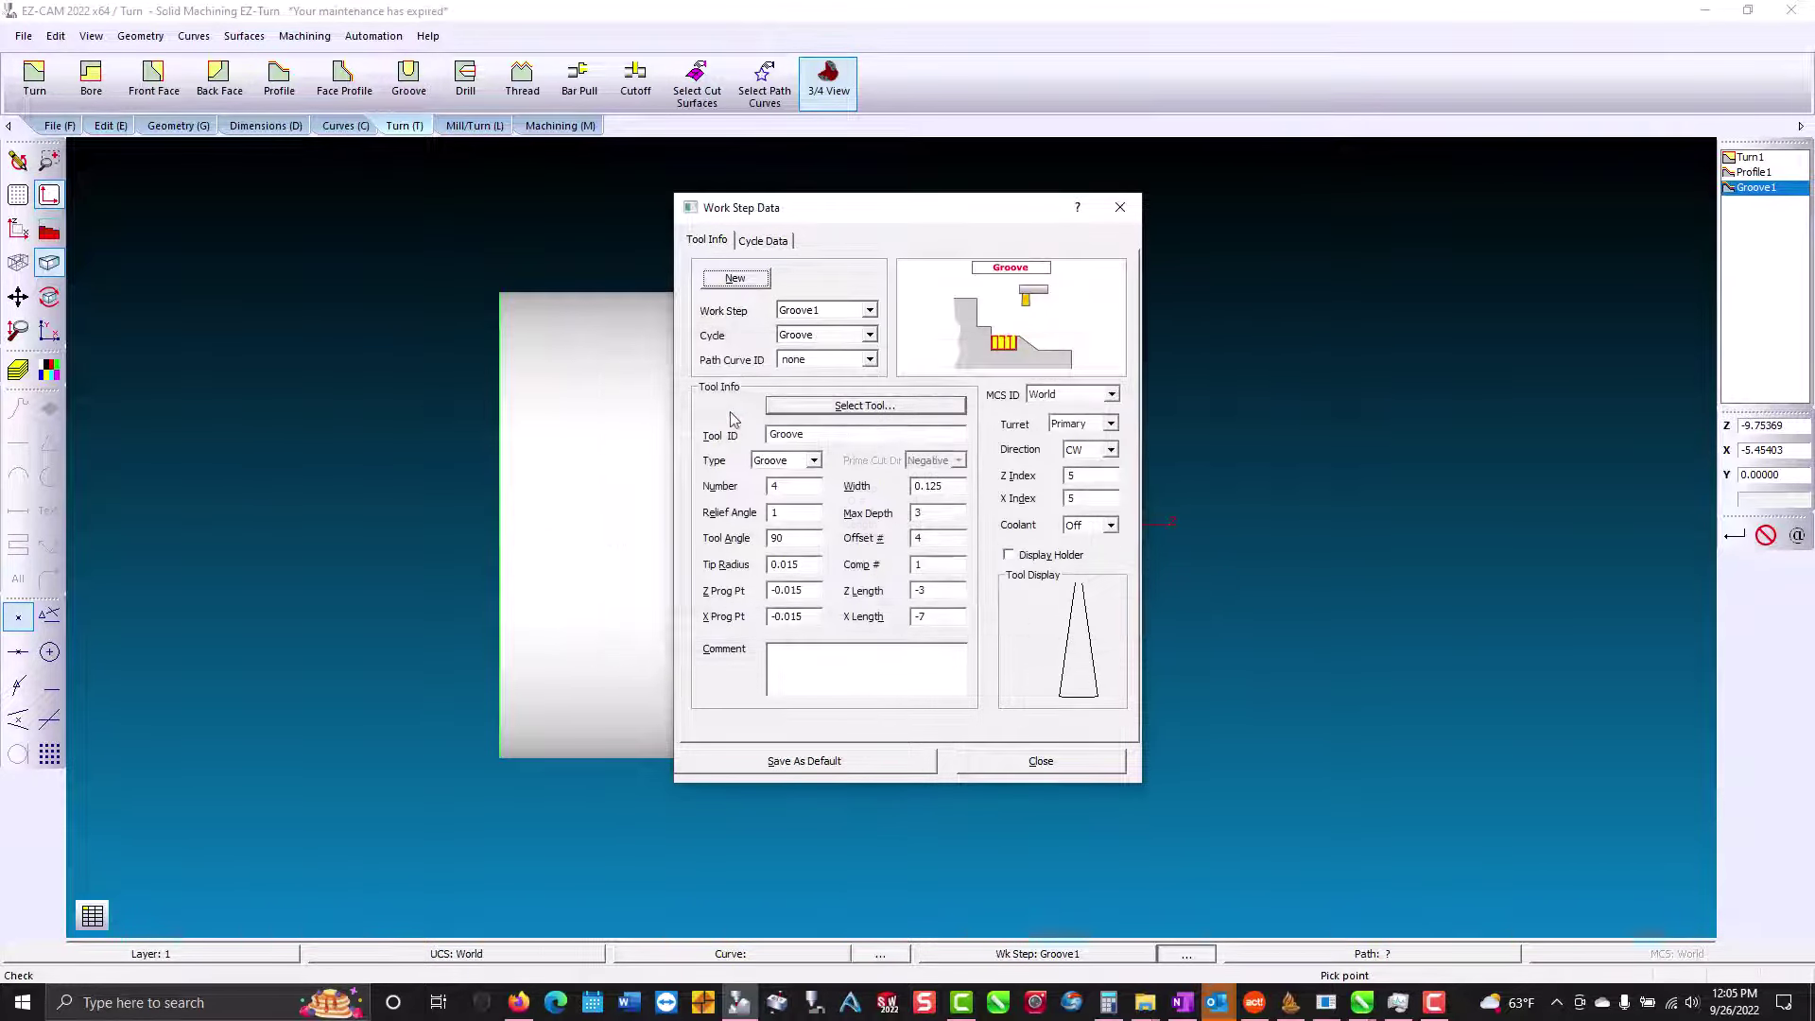
Set Groove1's stepover to 80% and begin selecting its cut surfaces.
click(764, 241)
double_click(809, 585)
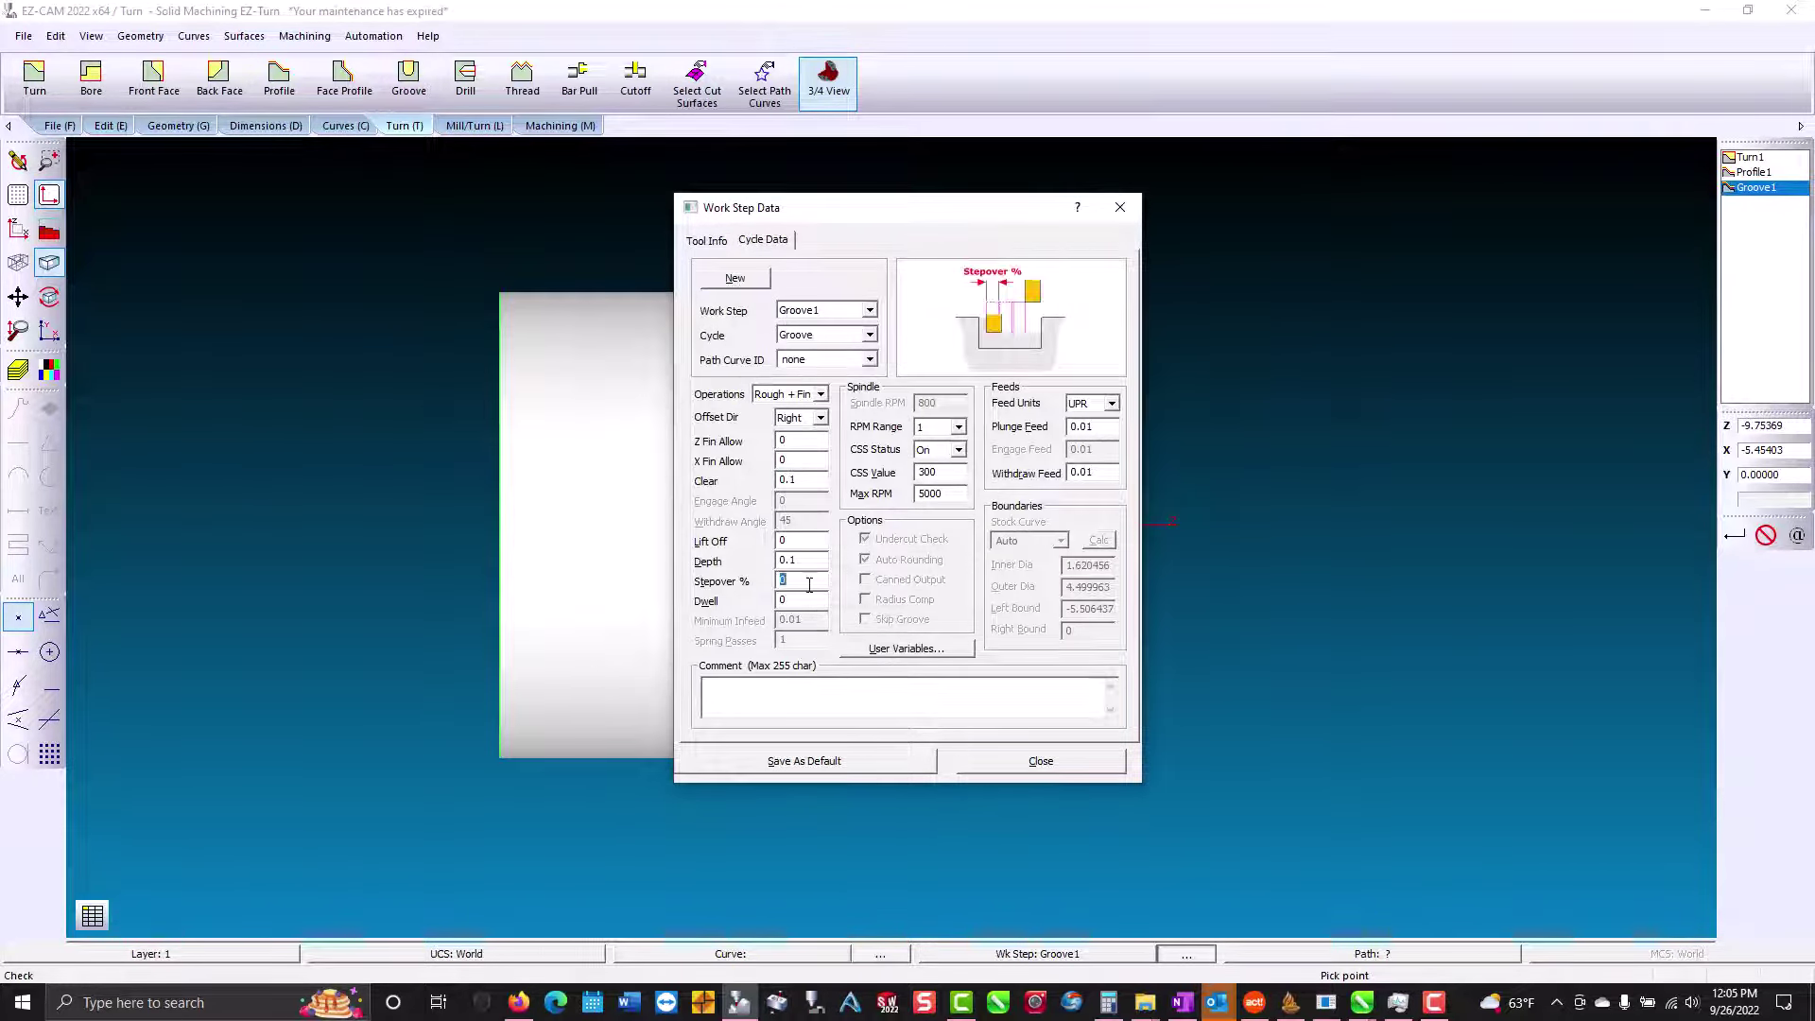
click(1002, 764)
click(697, 83)
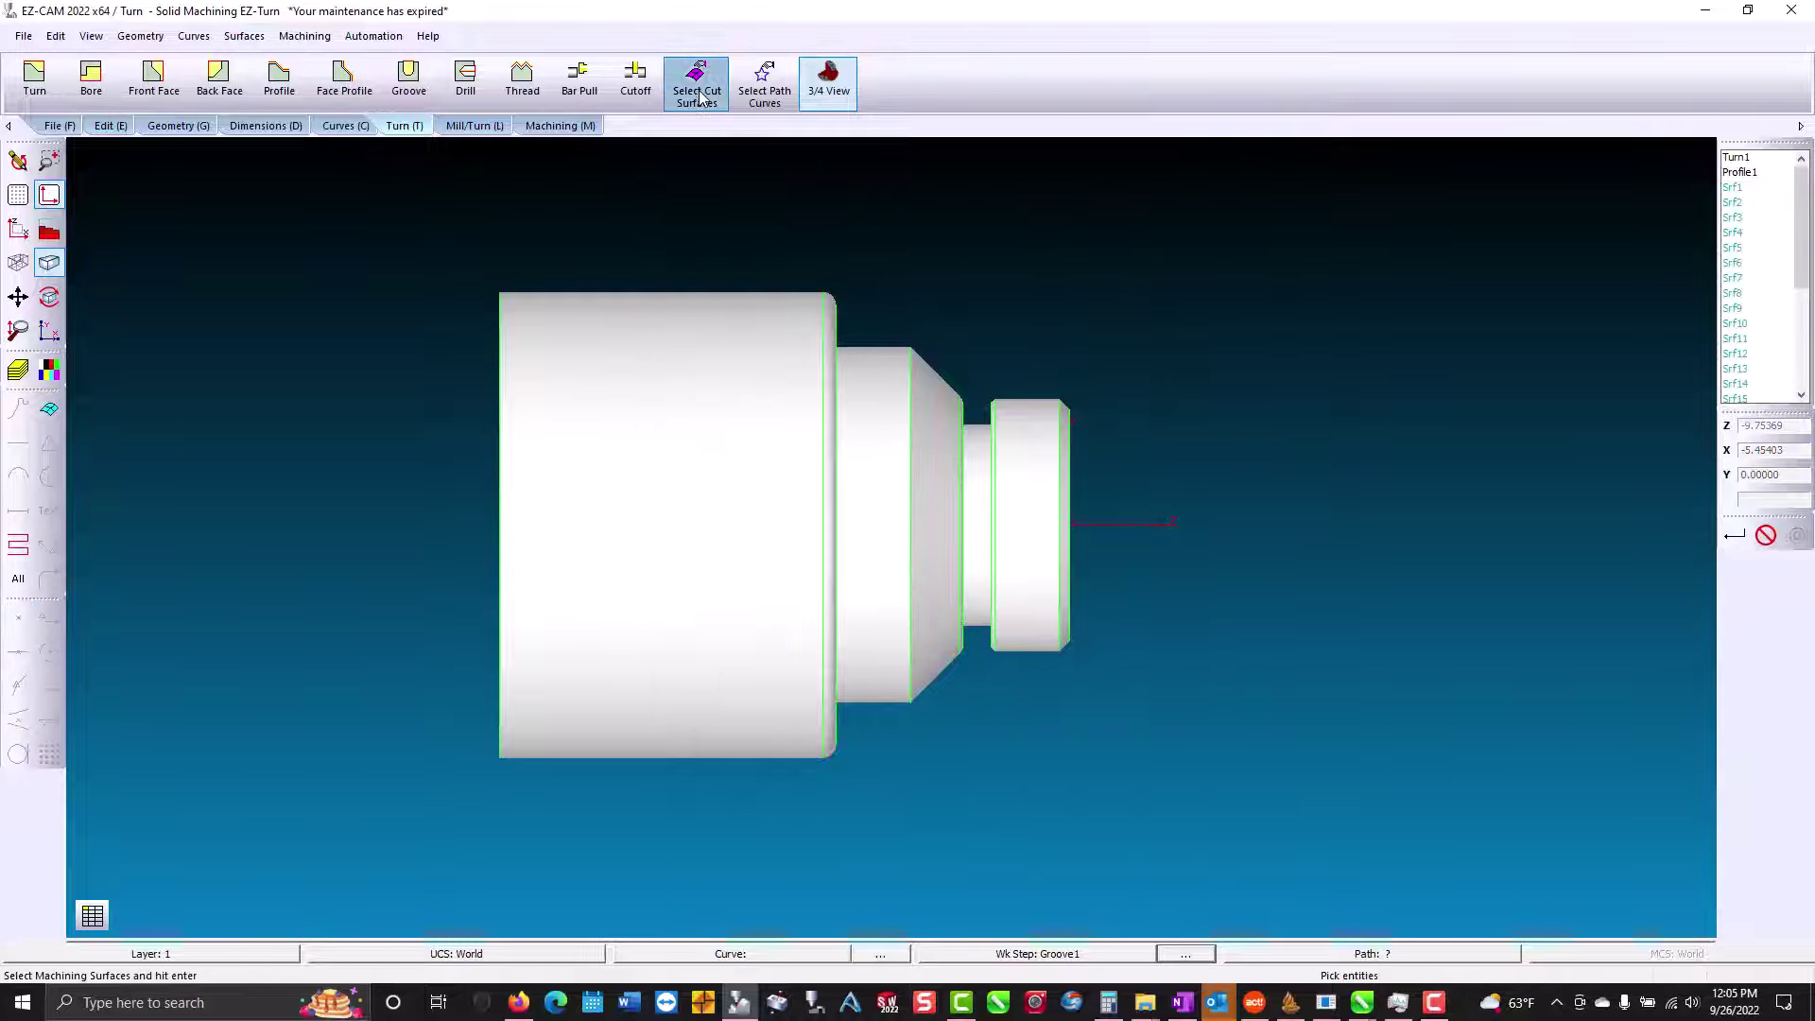
Pick the groove's left wall, floor and right wall as Groove1's cut surfaces.
scroll(863, 315, up, 2)
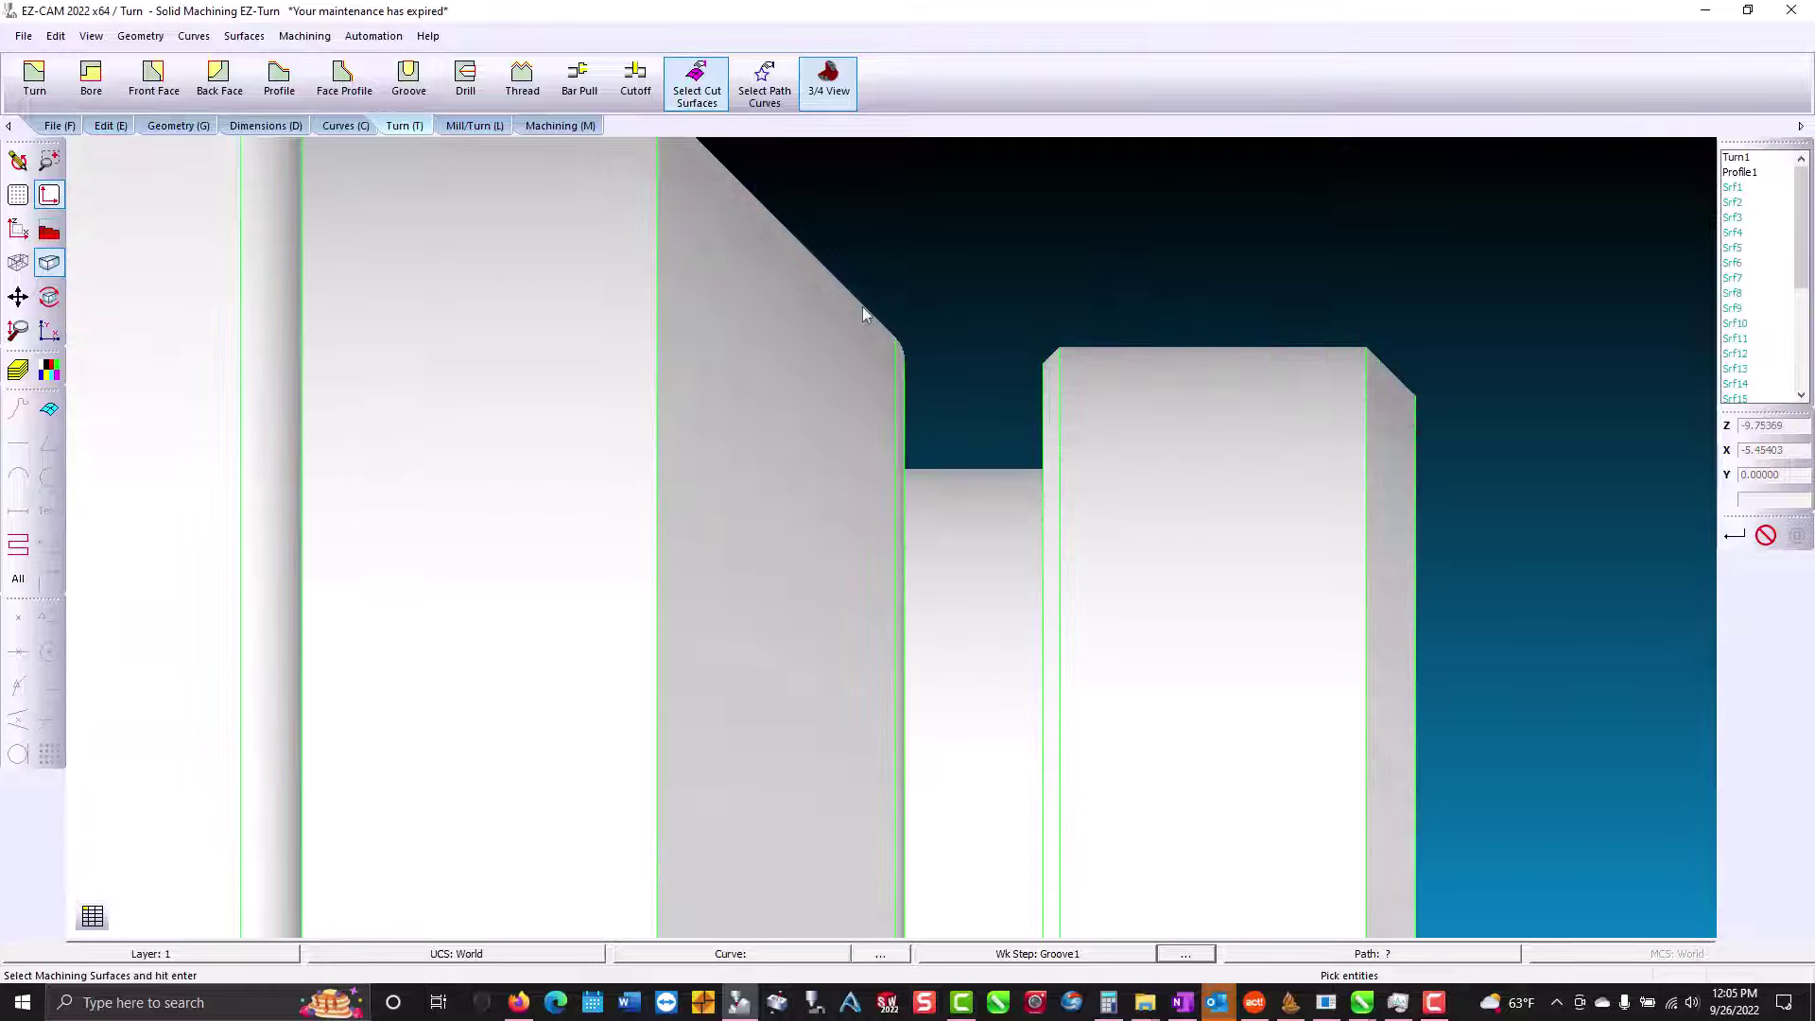
click(901, 358)
click(985, 522)
click(1048, 401)
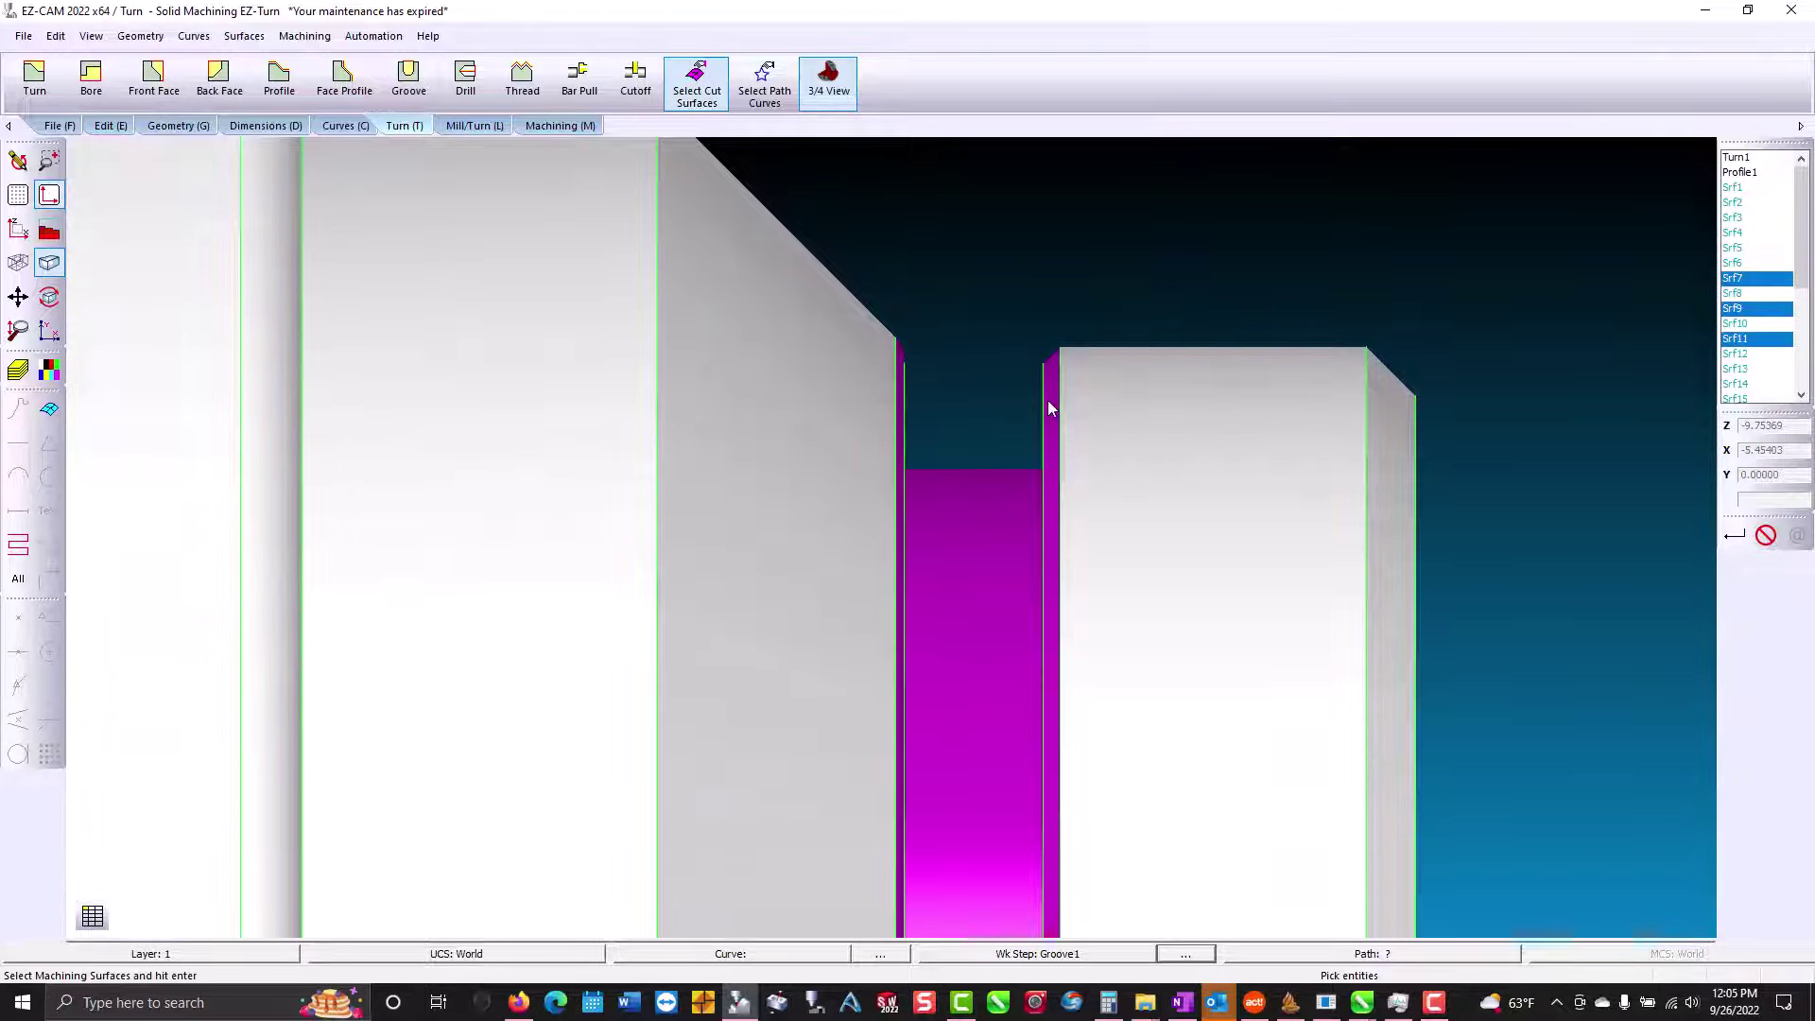
key(Return)
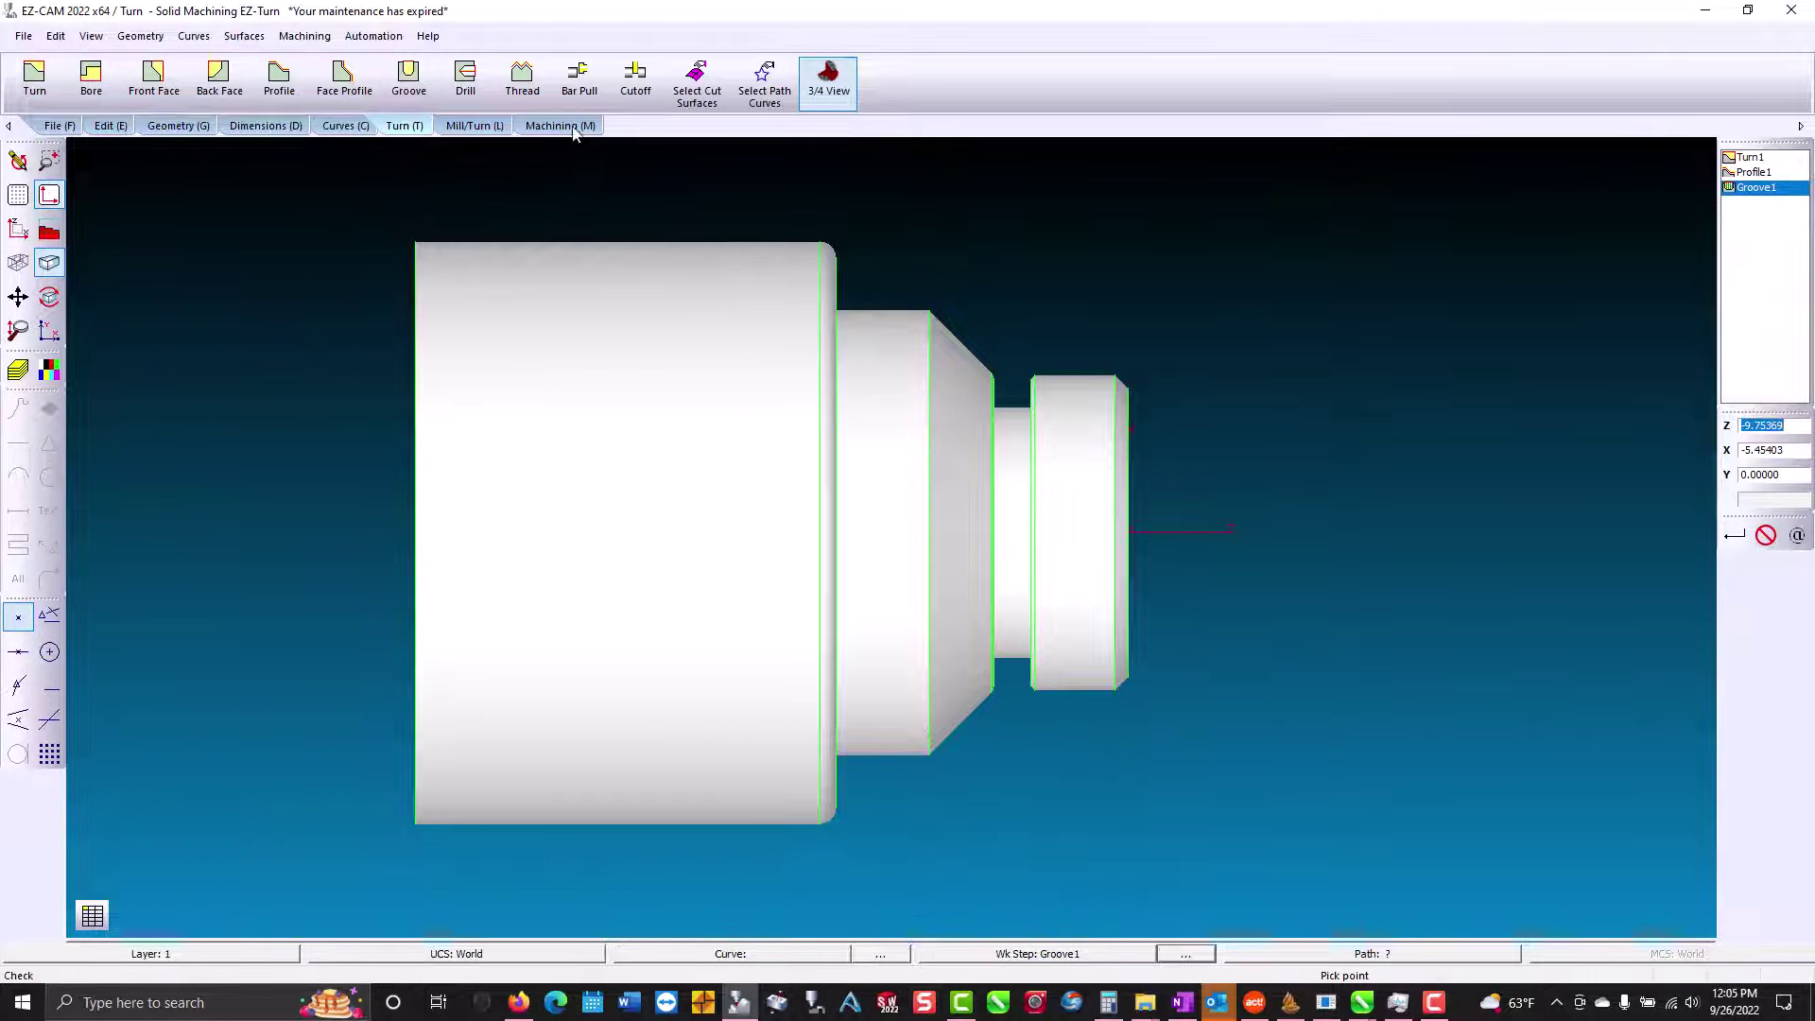
Verify the groove toolpath, preview the cut in 3D, then return to side view.
click(549, 126)
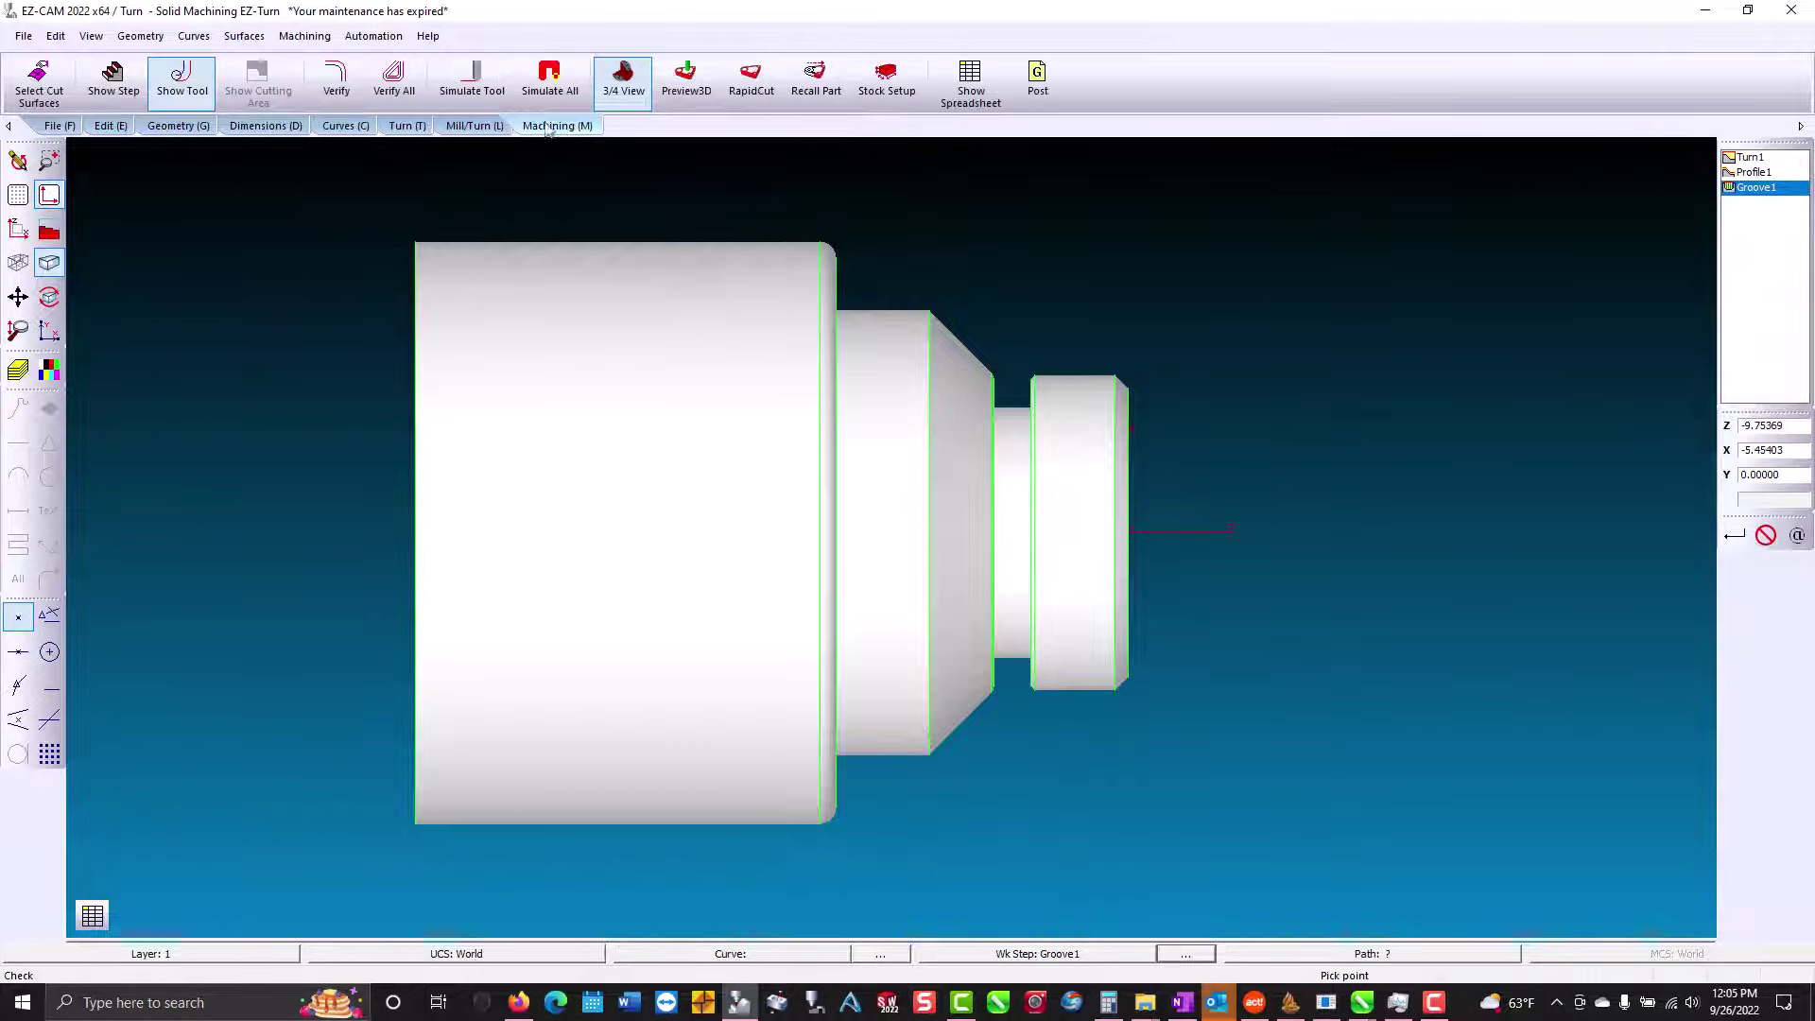
click(322, 97)
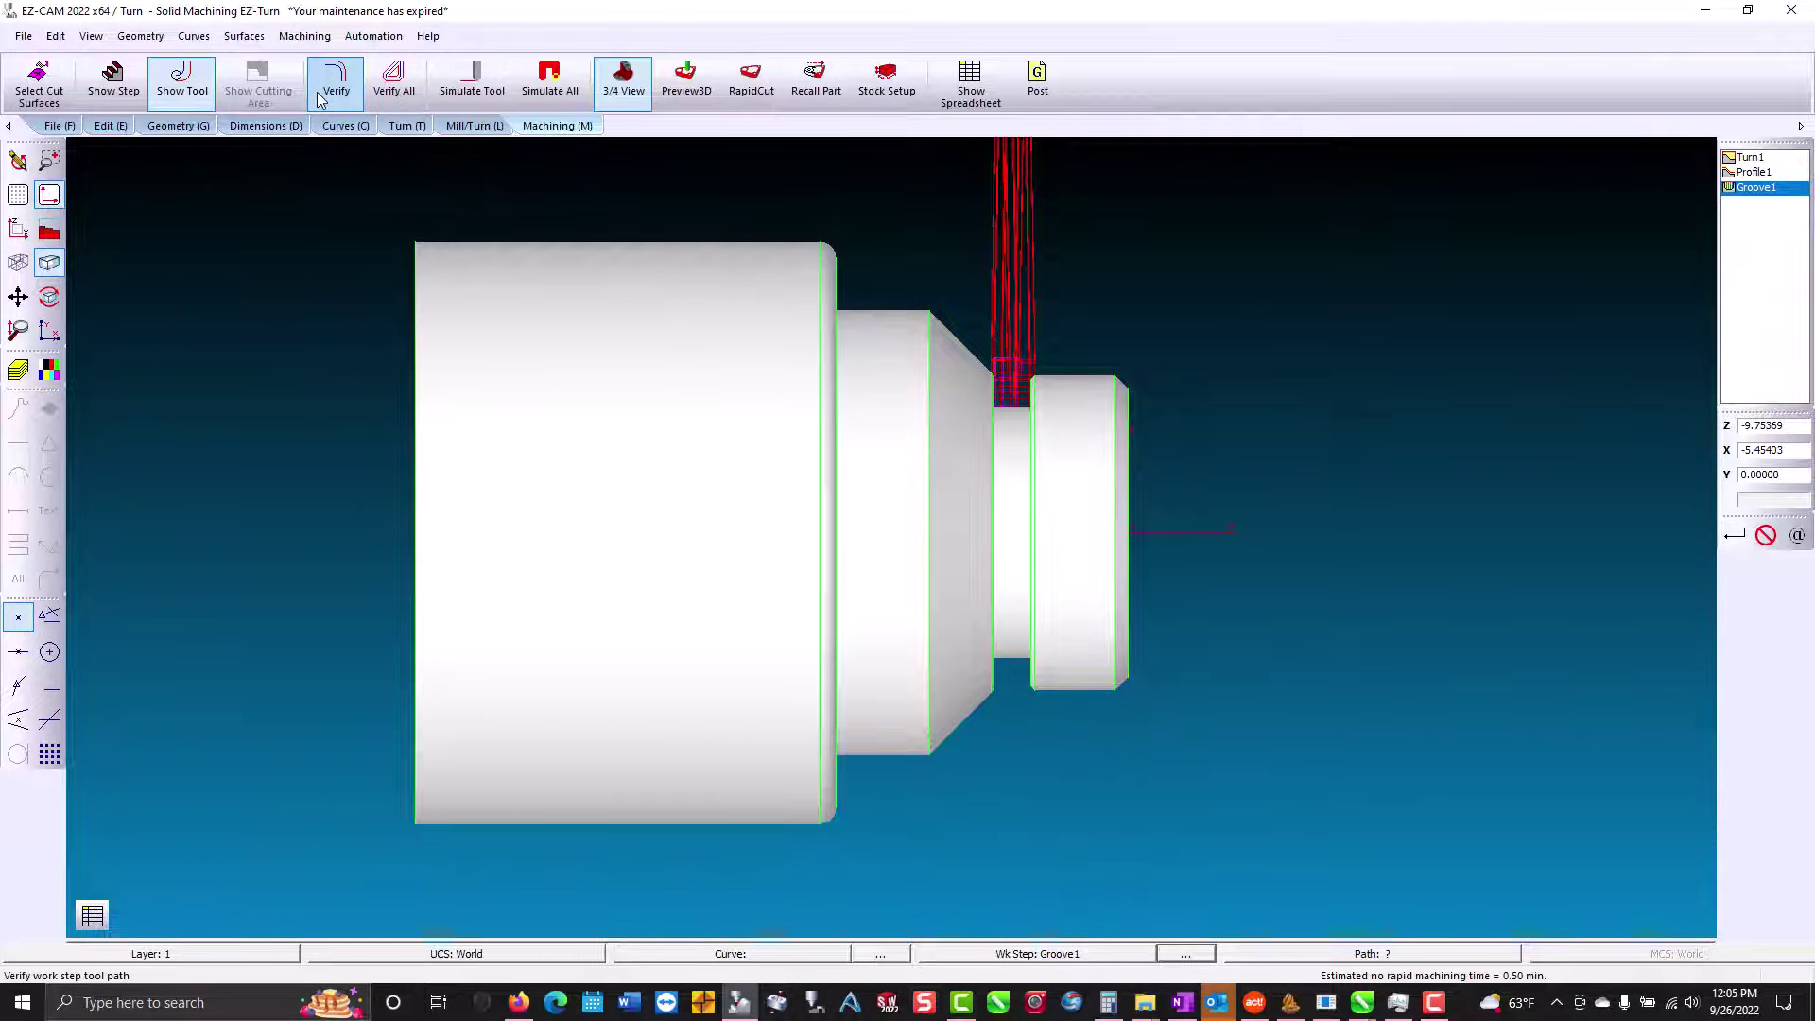
click(685, 81)
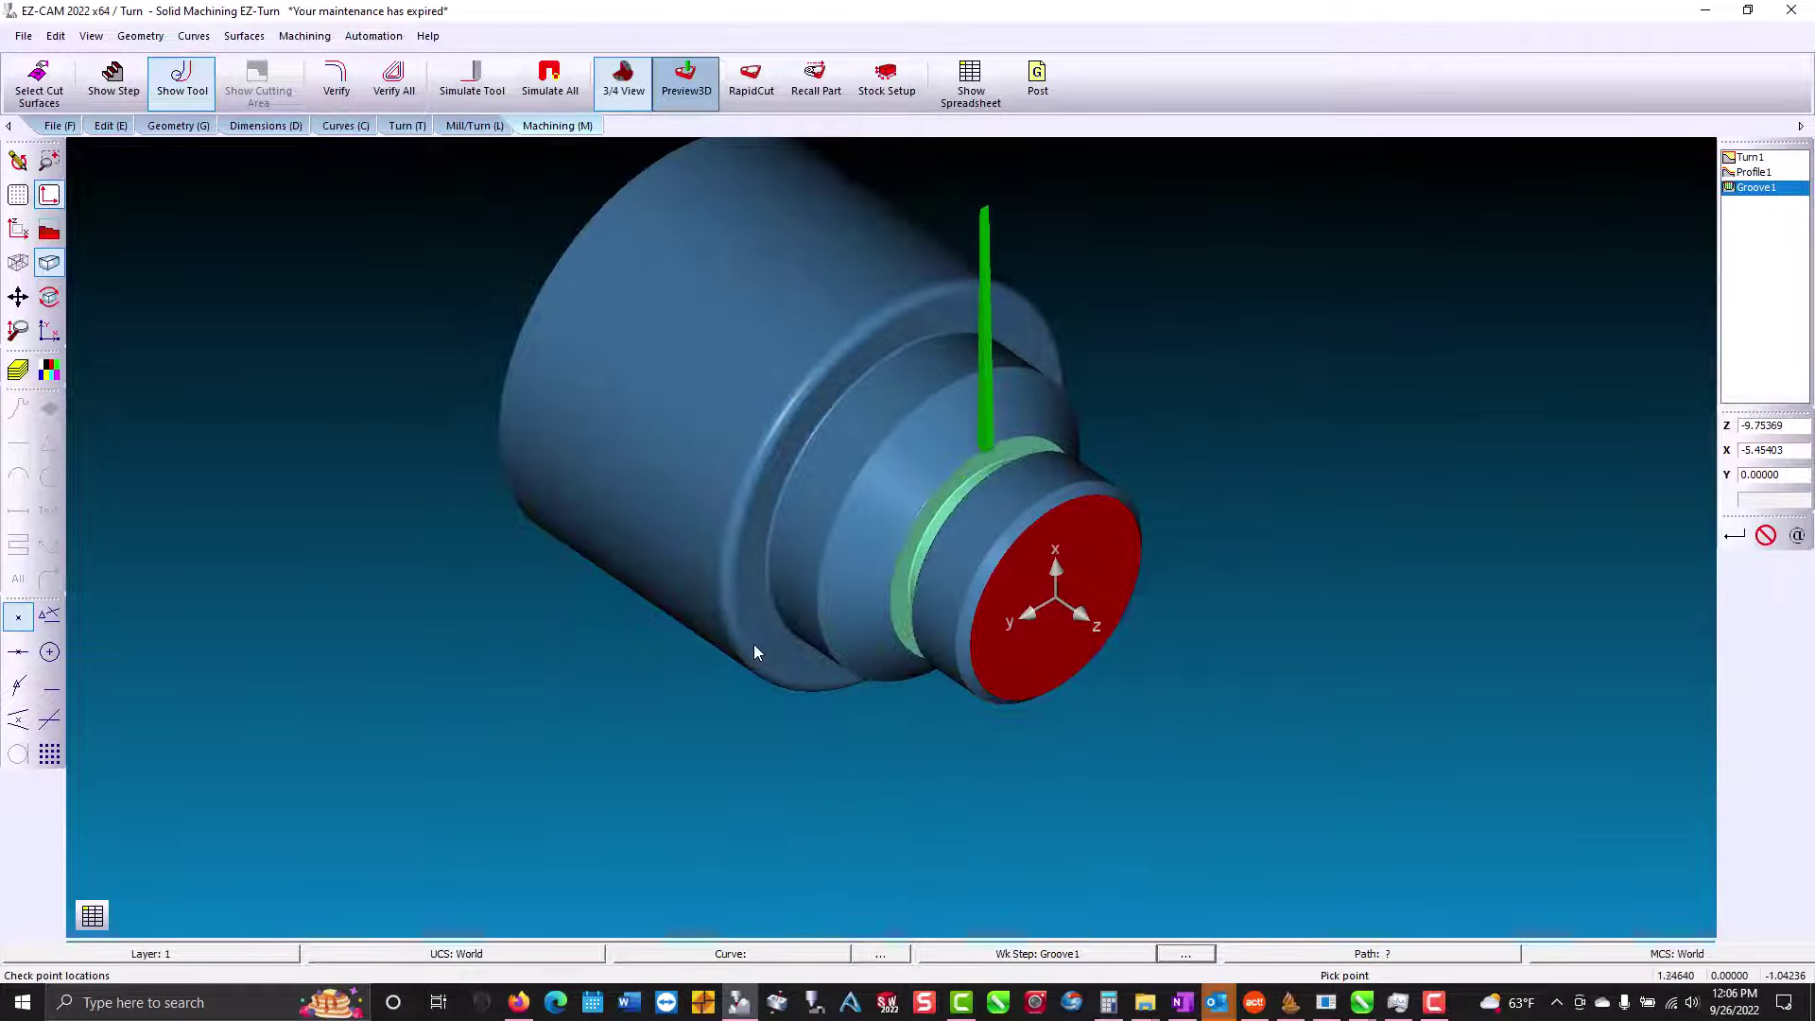
click(18, 229)
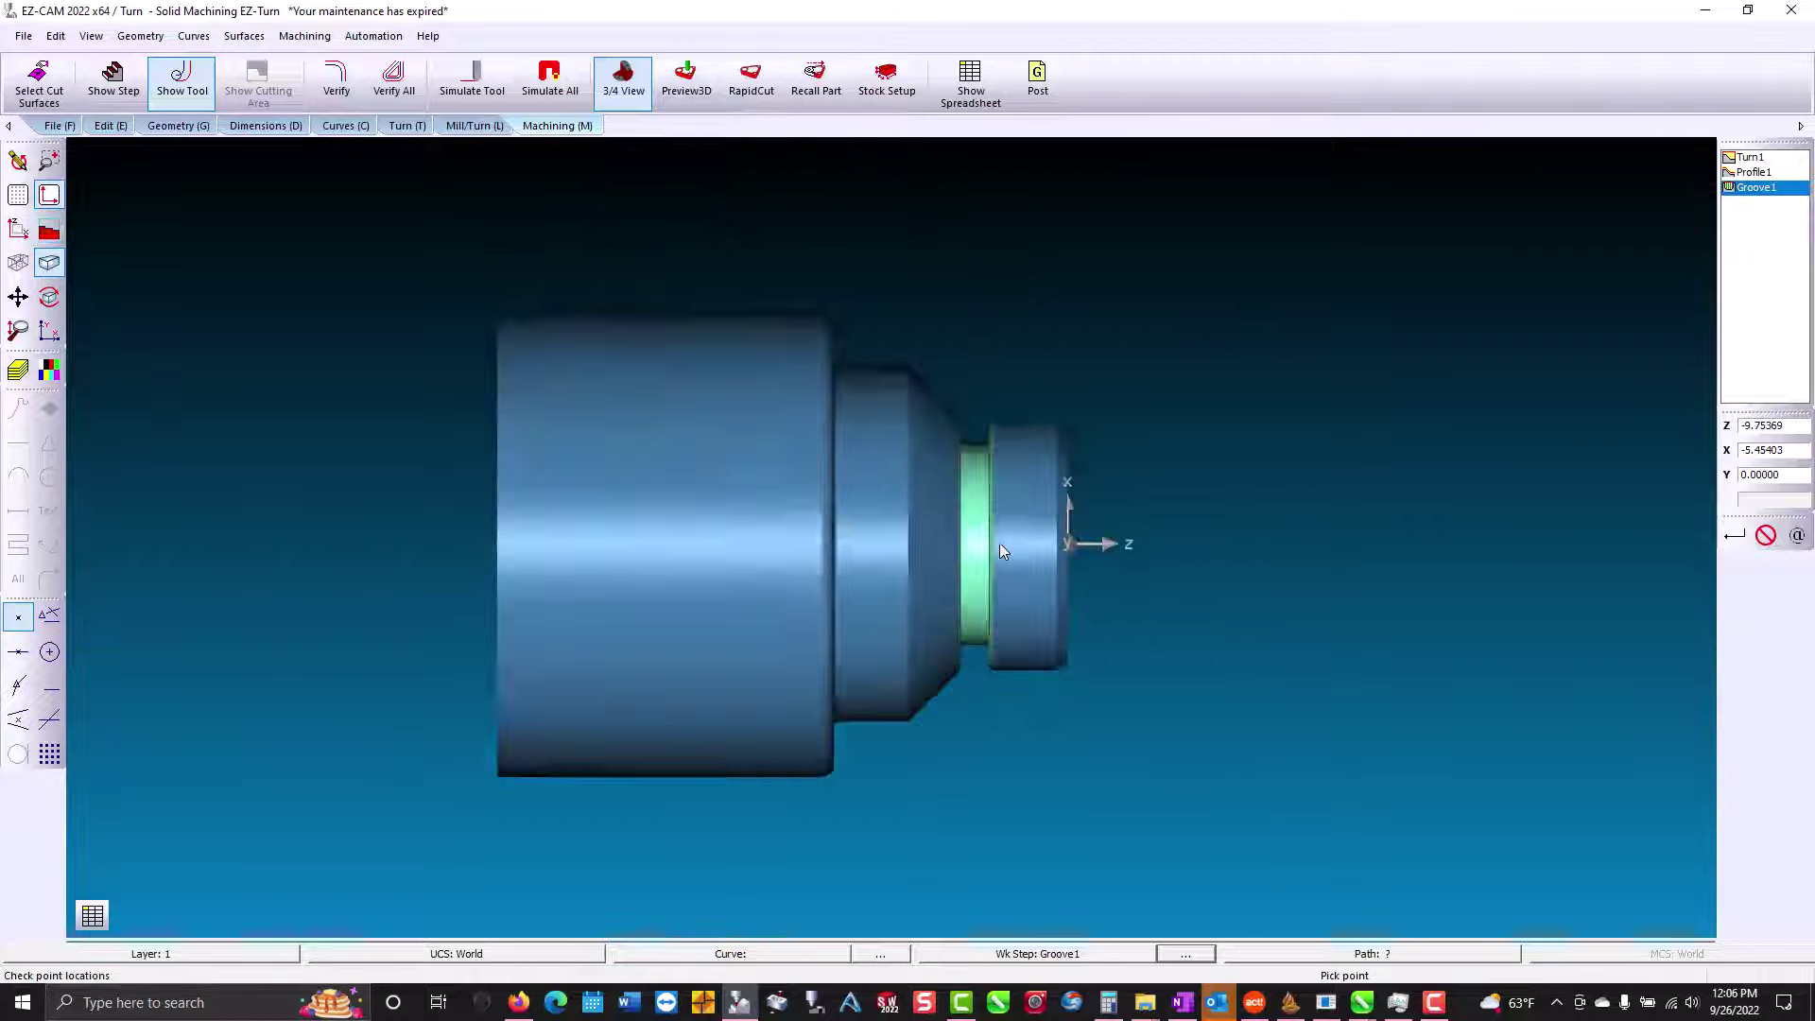
scroll(1002, 550, up, 2)
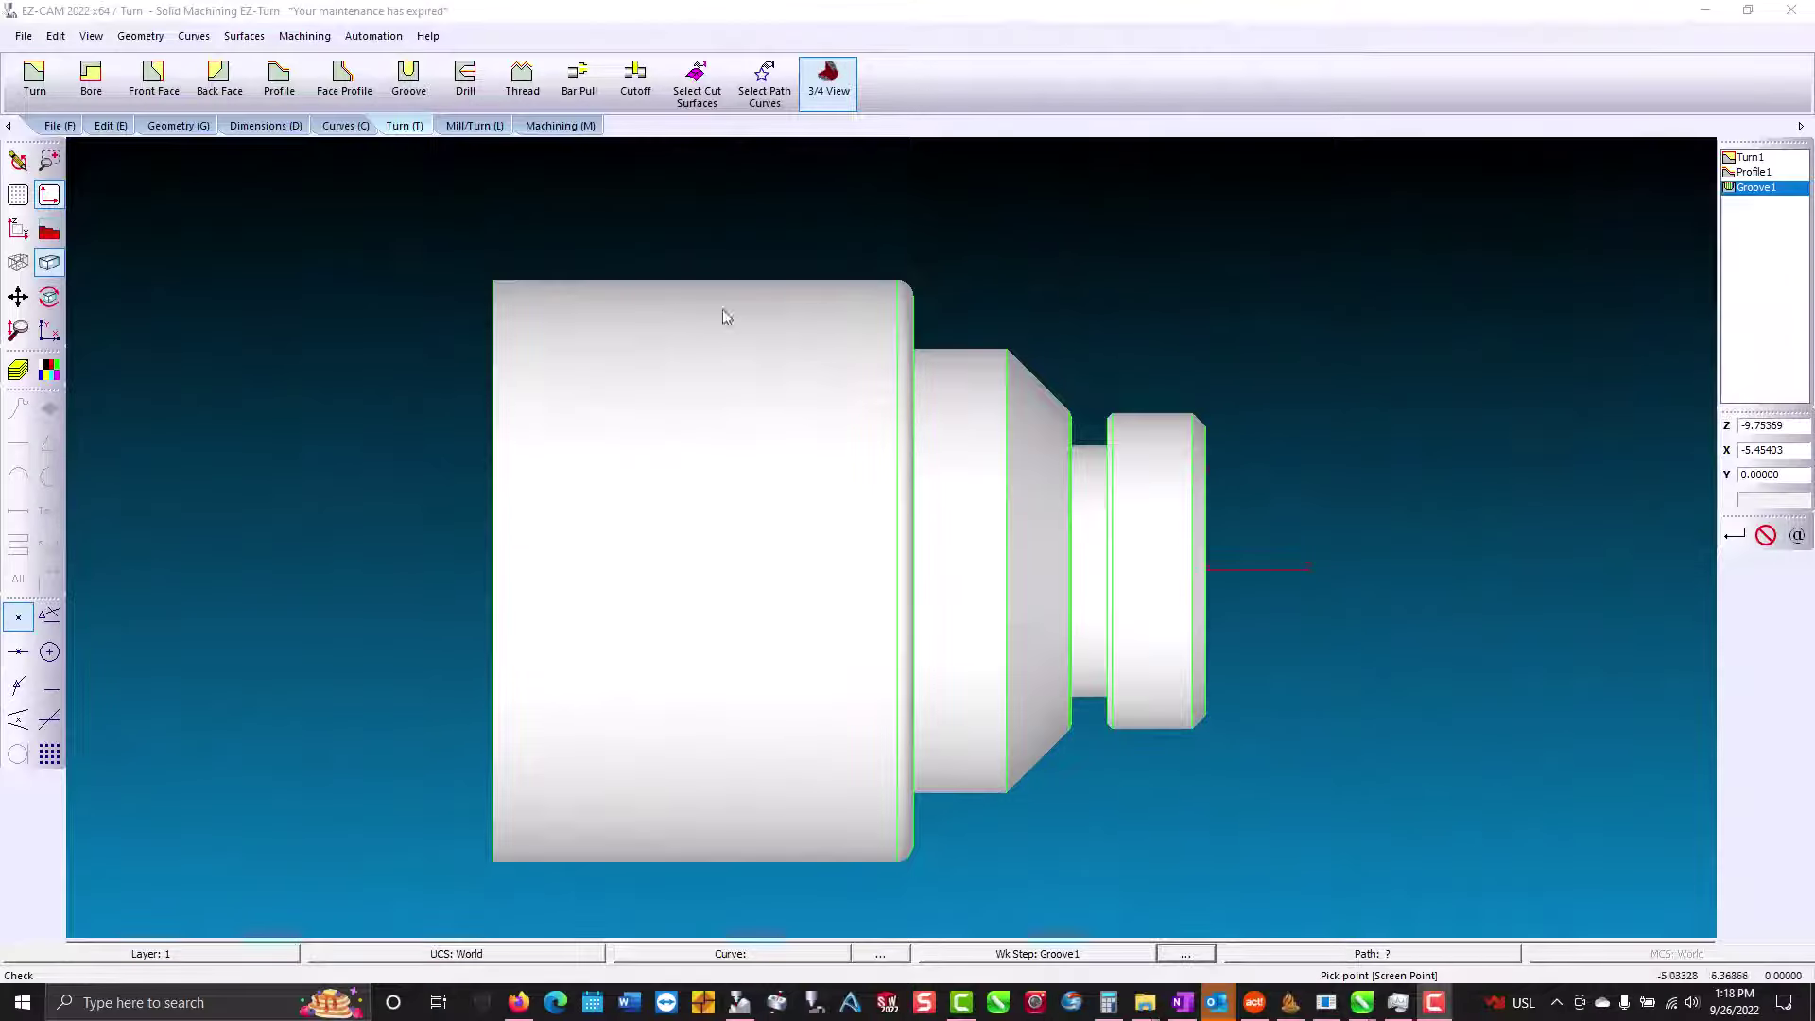
Create a Thread1 work step using the 60 Thread tool.
click(522, 81)
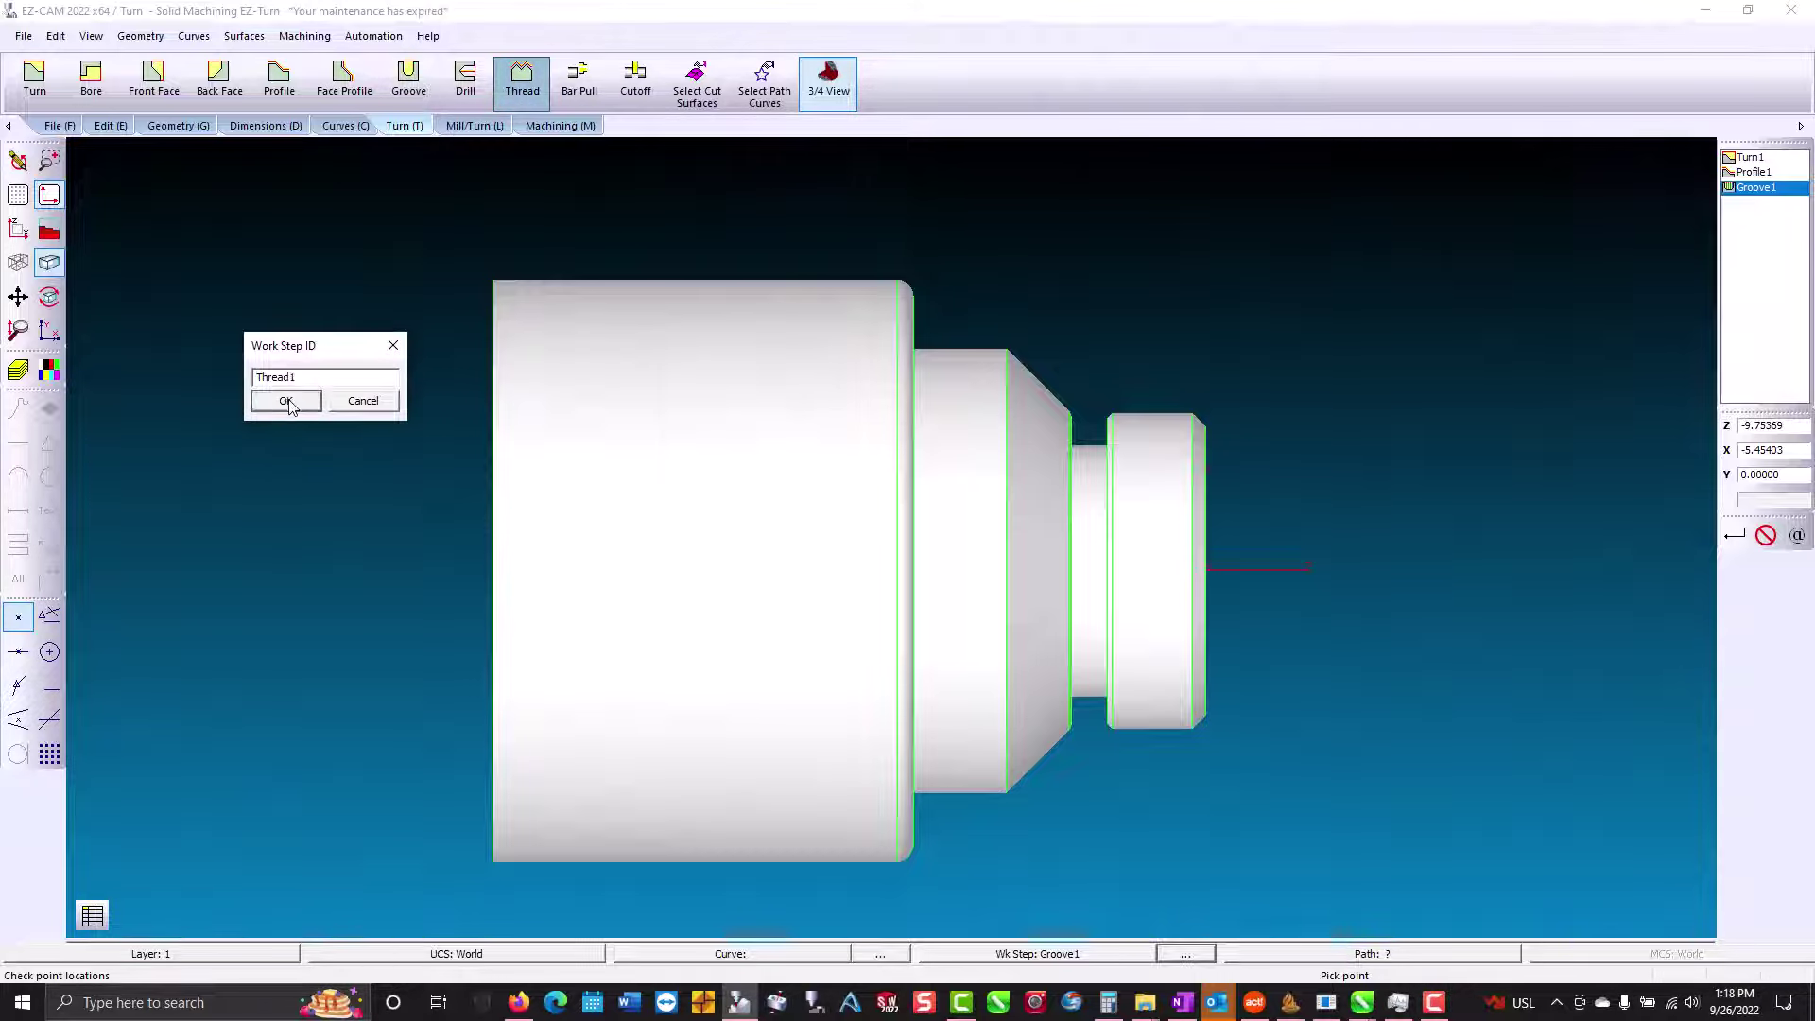
click(287, 401)
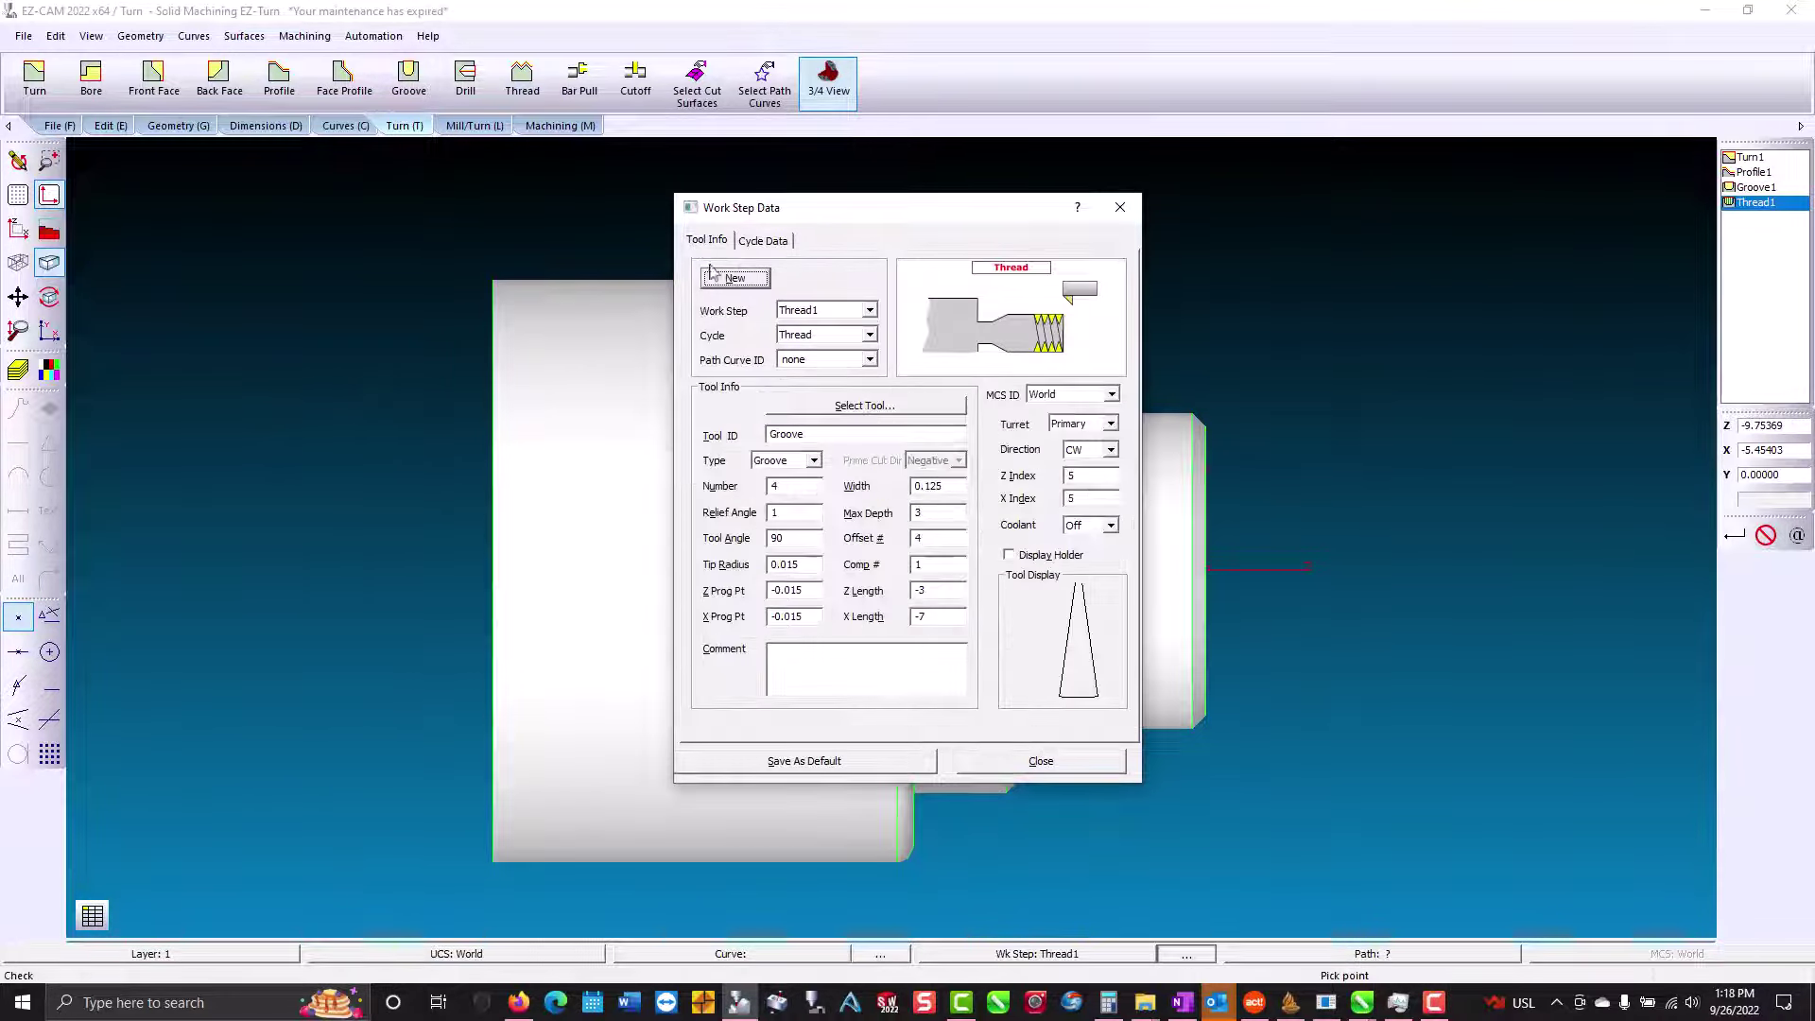
click(808, 405)
double_click(754, 414)
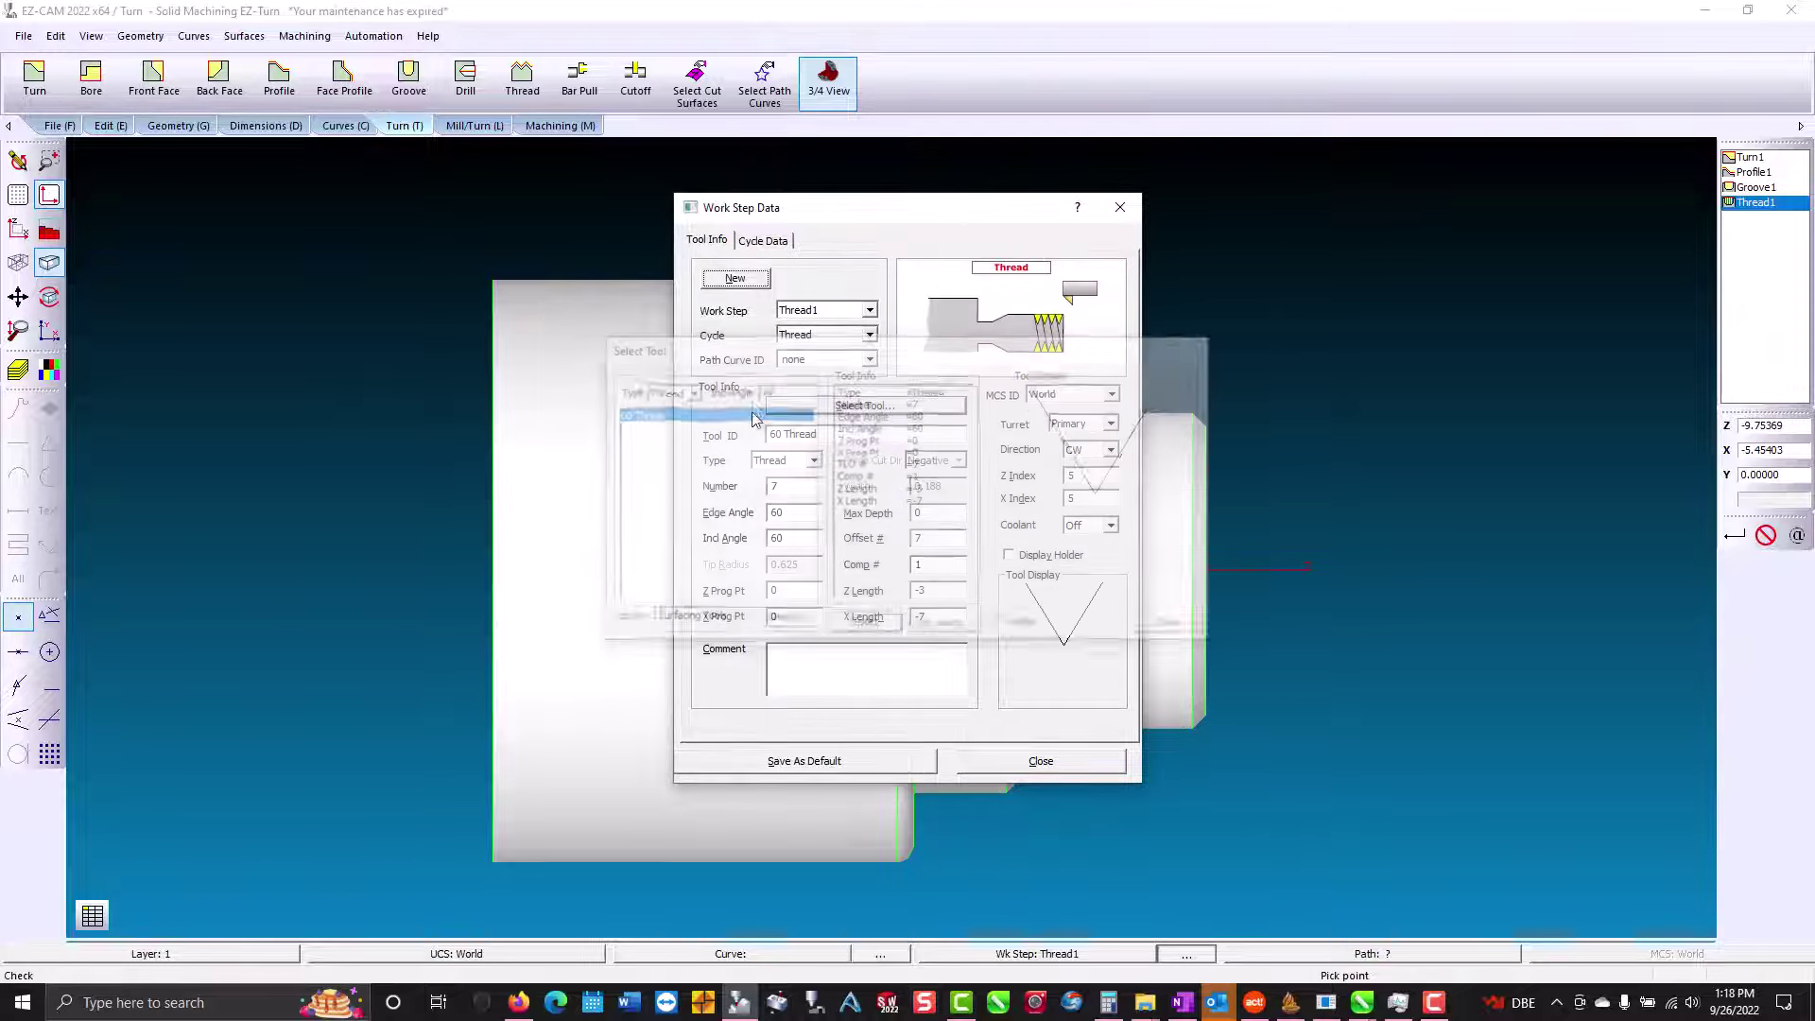
Set Thread1's end clear, 90 engage angle, 0.083333 Z lead and steps, and turn CSS off.
click(765, 241)
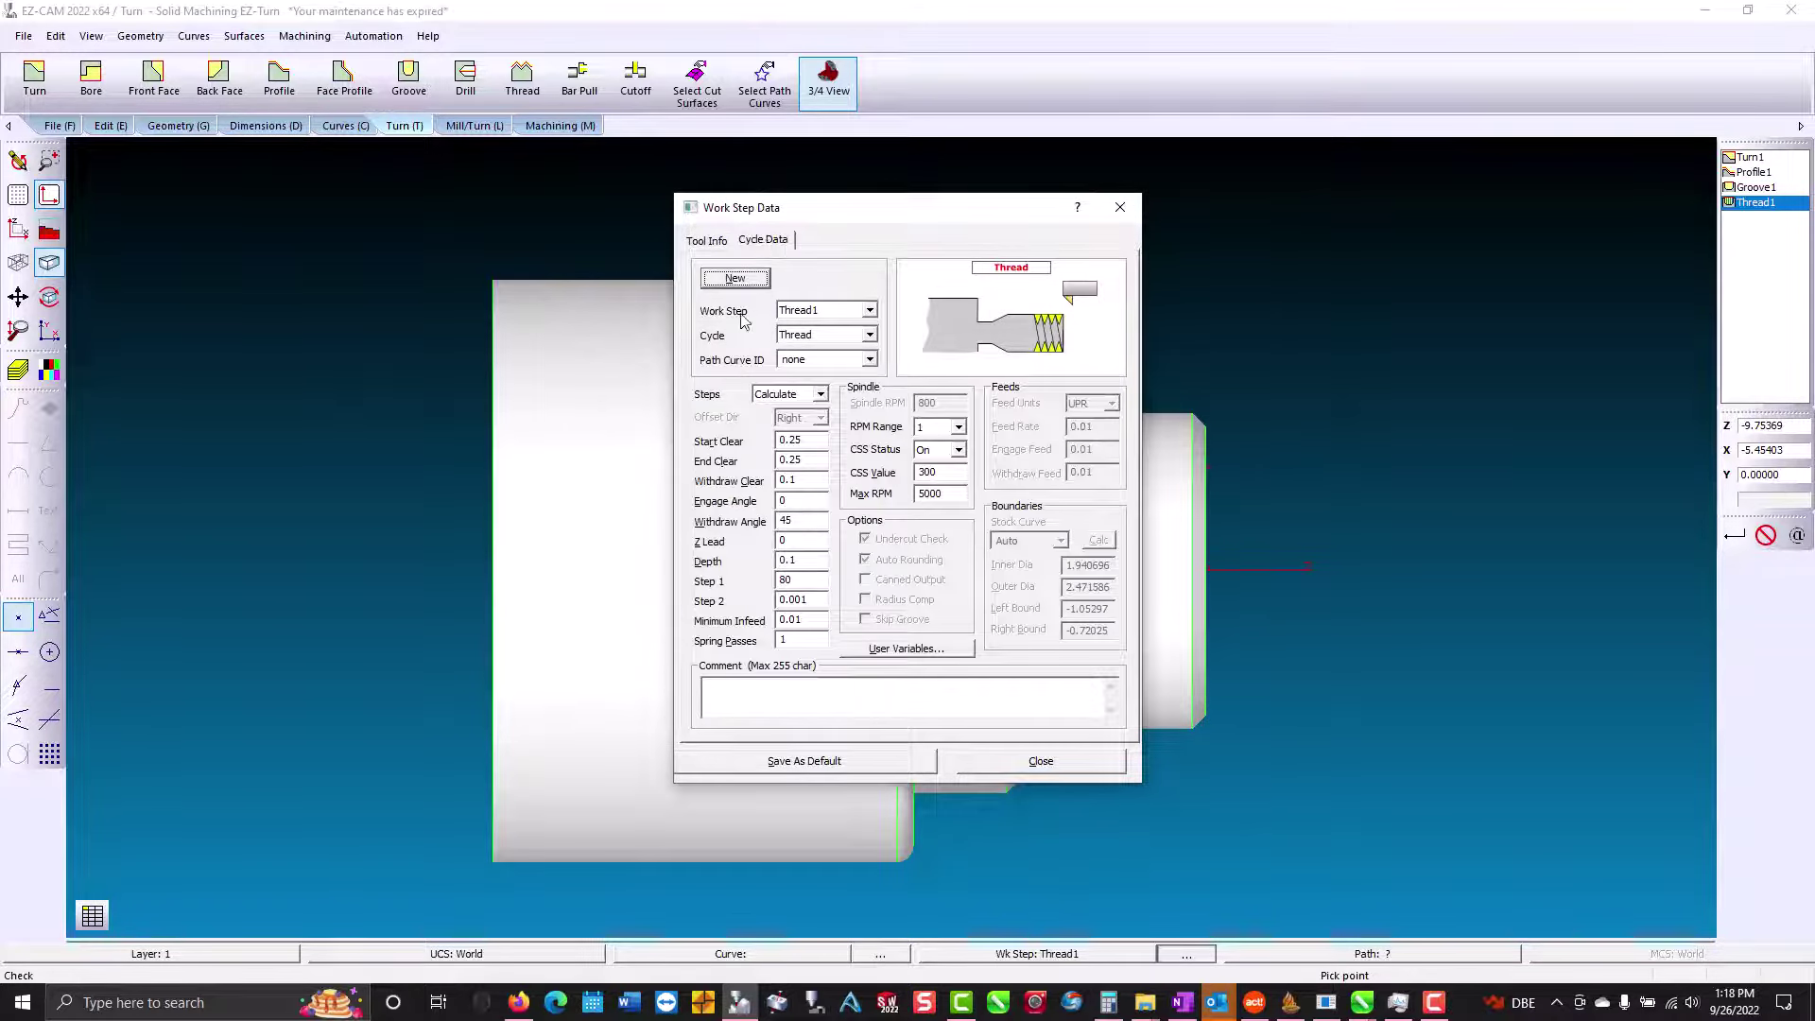
click(791, 458)
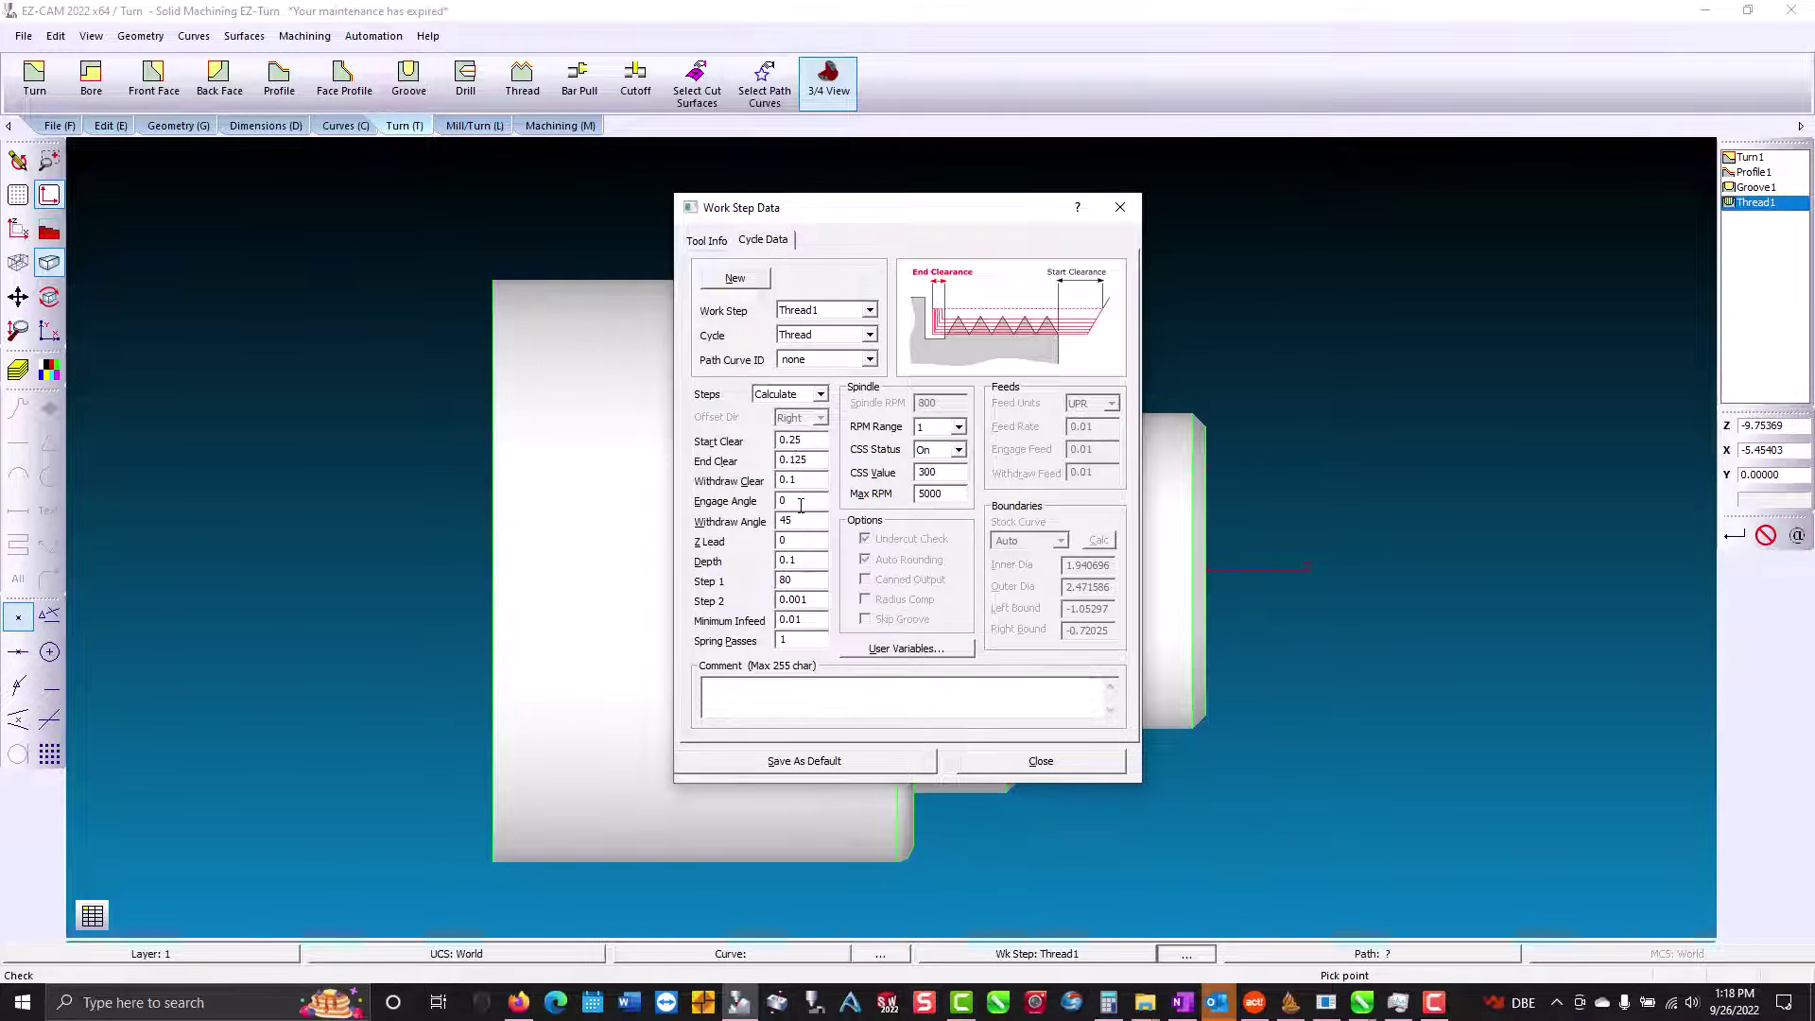
double_click(801, 502)
double_click(802, 540)
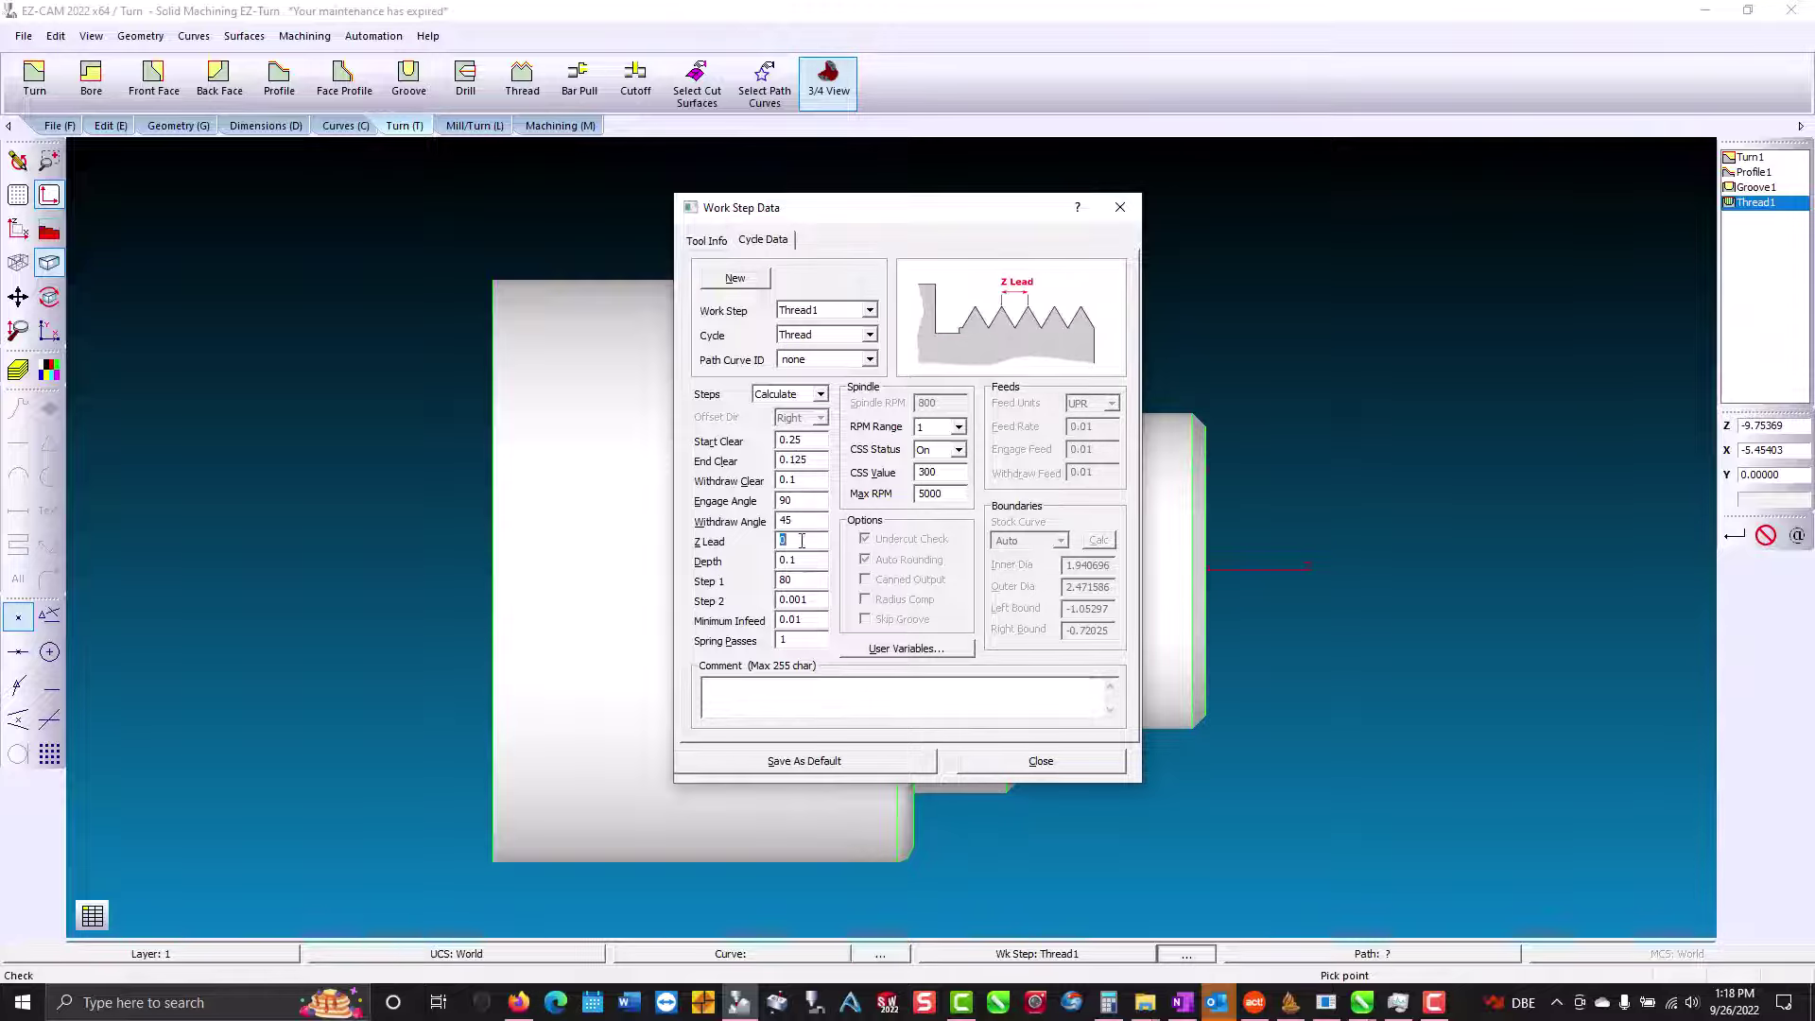
text(1/12)
click(808, 560)
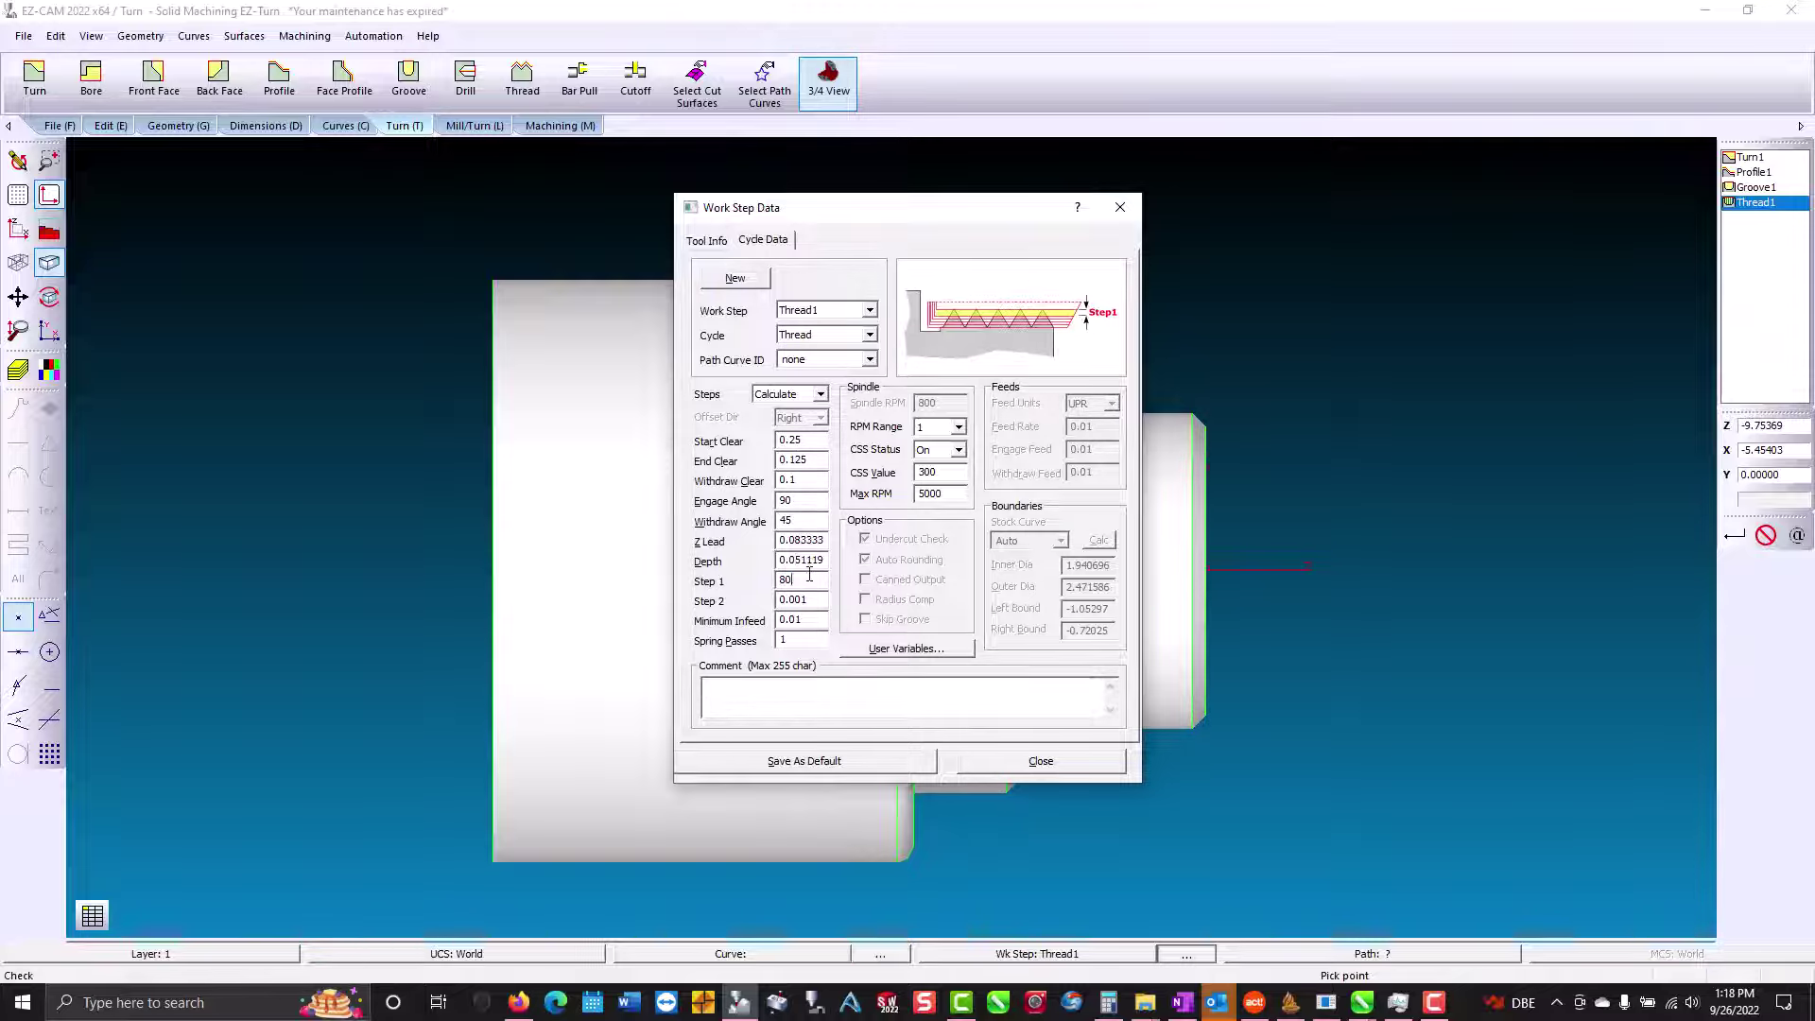
text(.01)
double_click(805, 596)
click(958, 449)
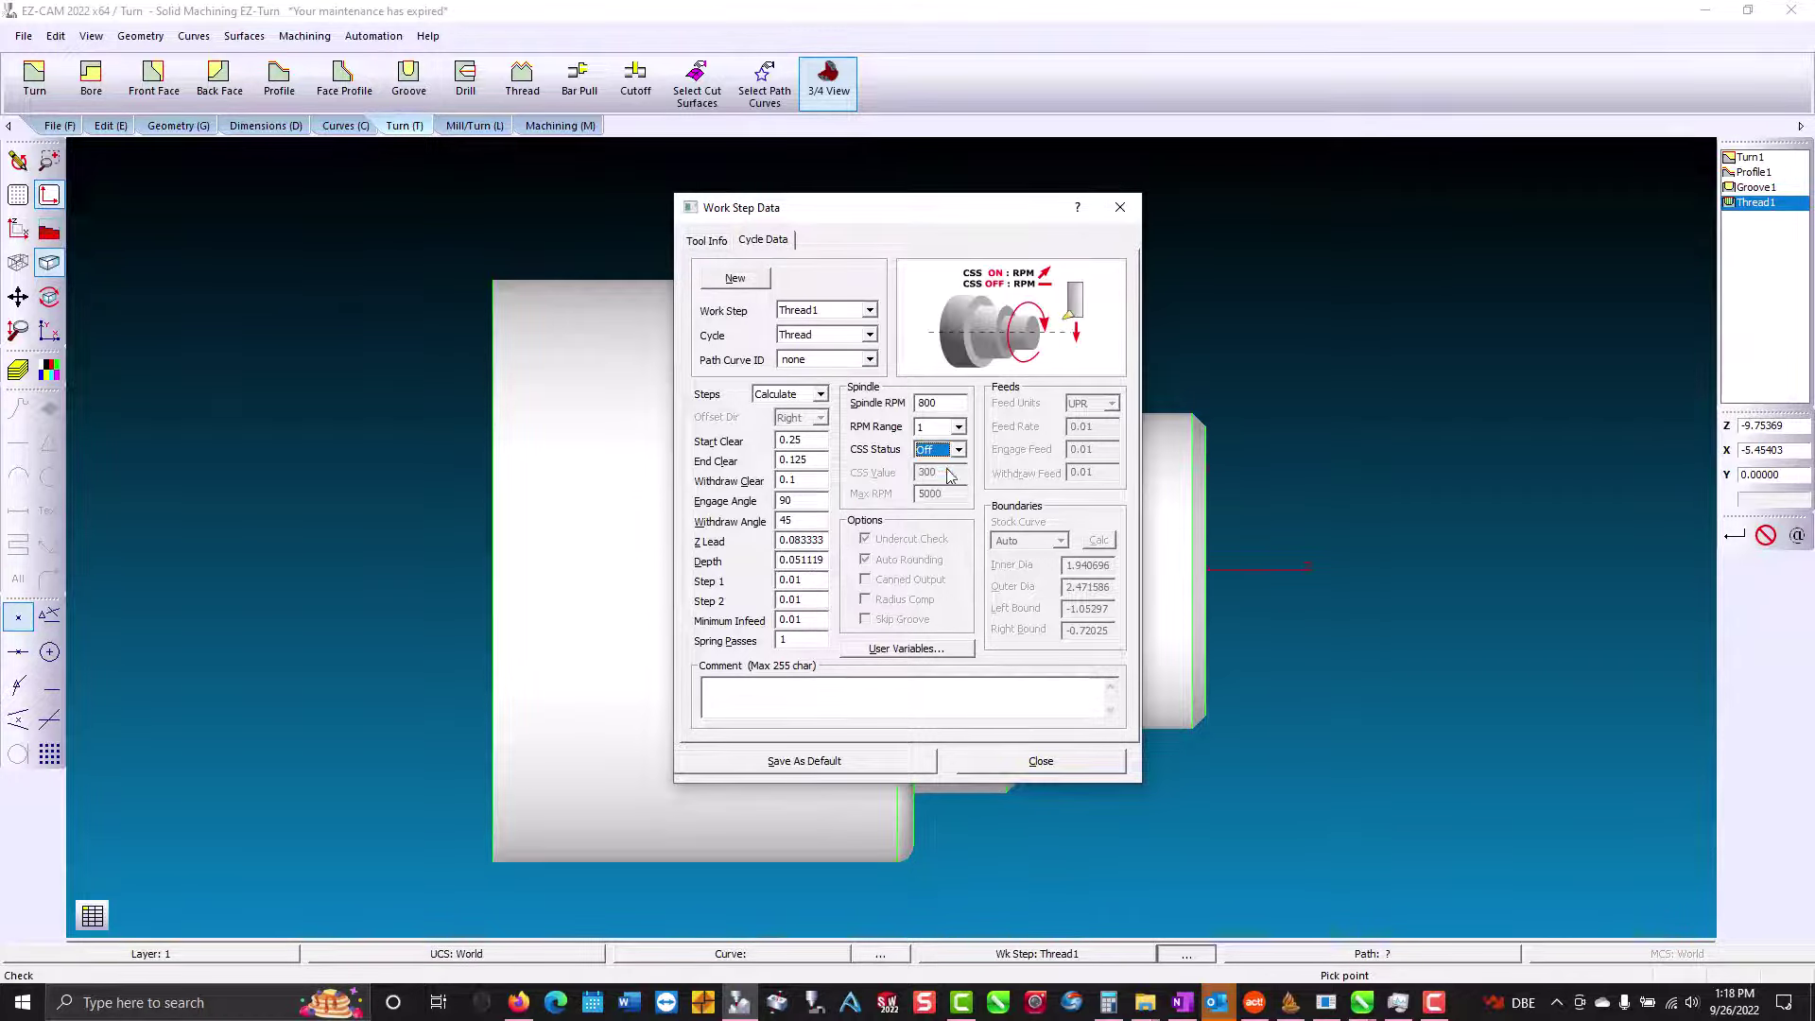
click(1039, 762)
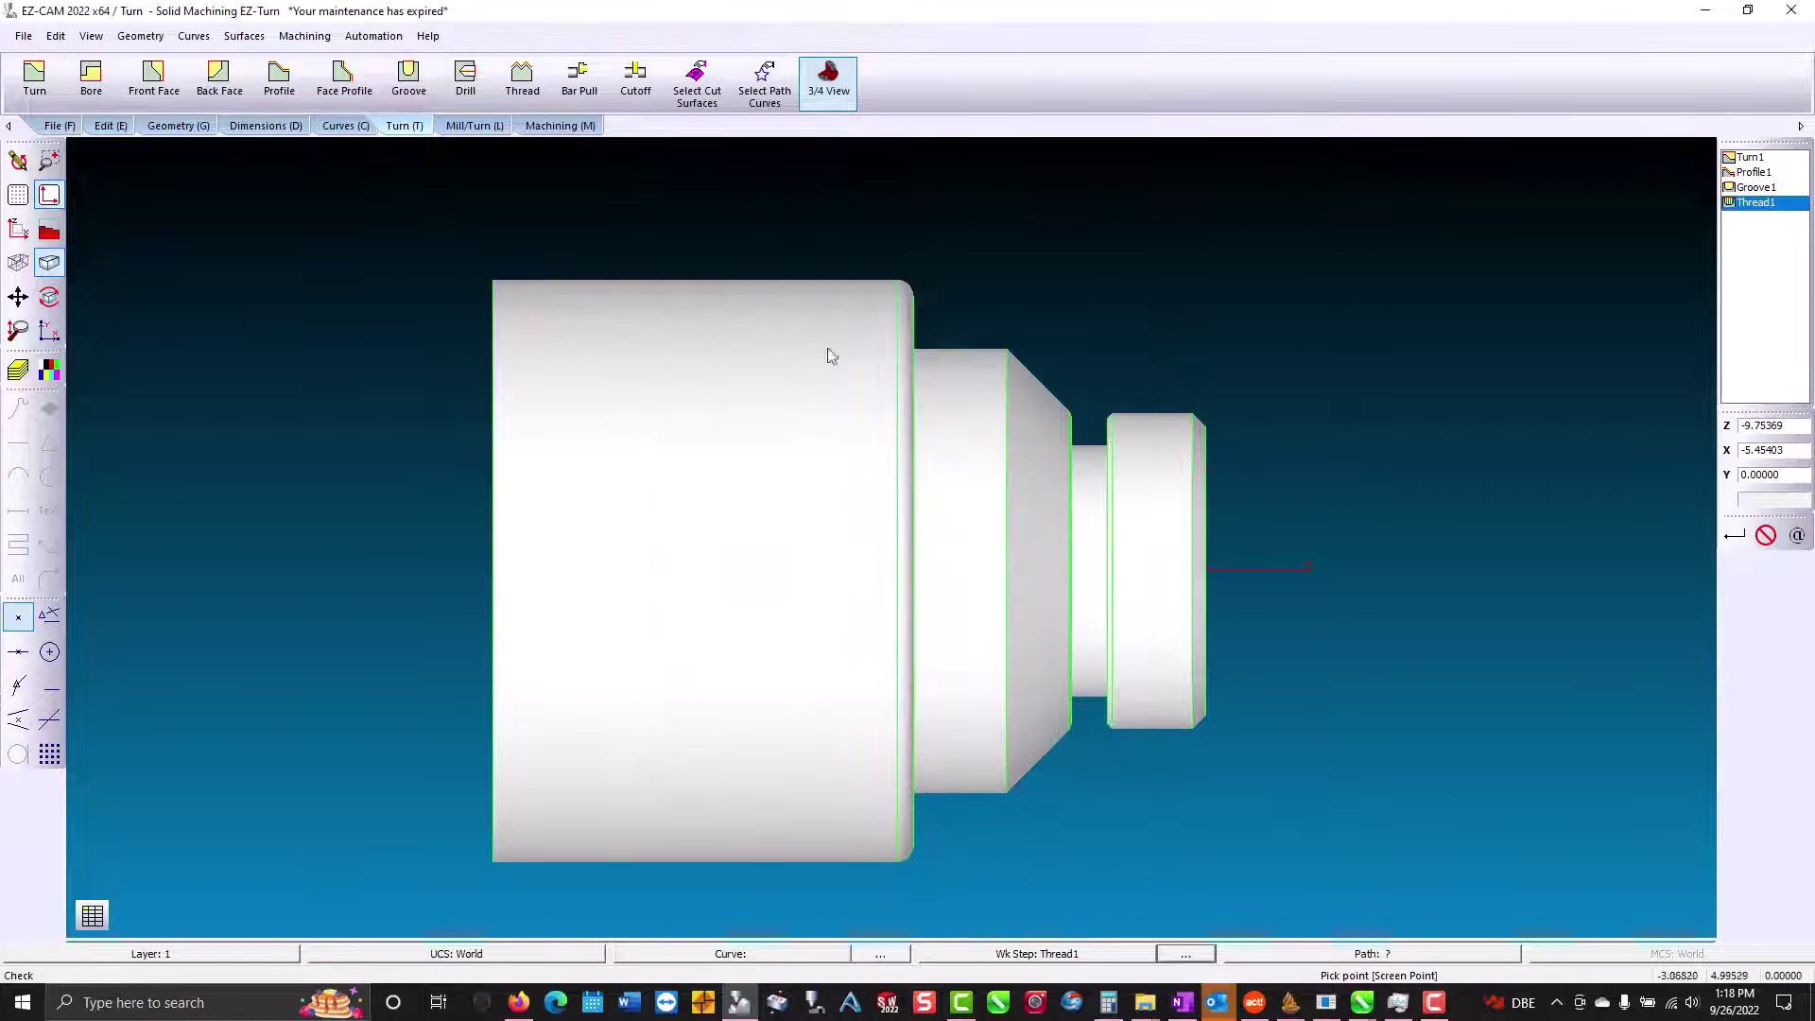
Select the part's small end diameter as Thread1's cut surface.
click(697, 85)
mouse_move(1103, 340)
middle_down()
mouse_move(1137, 373)
mouse_move(1148, 446)
middle_up()
click(1147, 447)
key(Return)
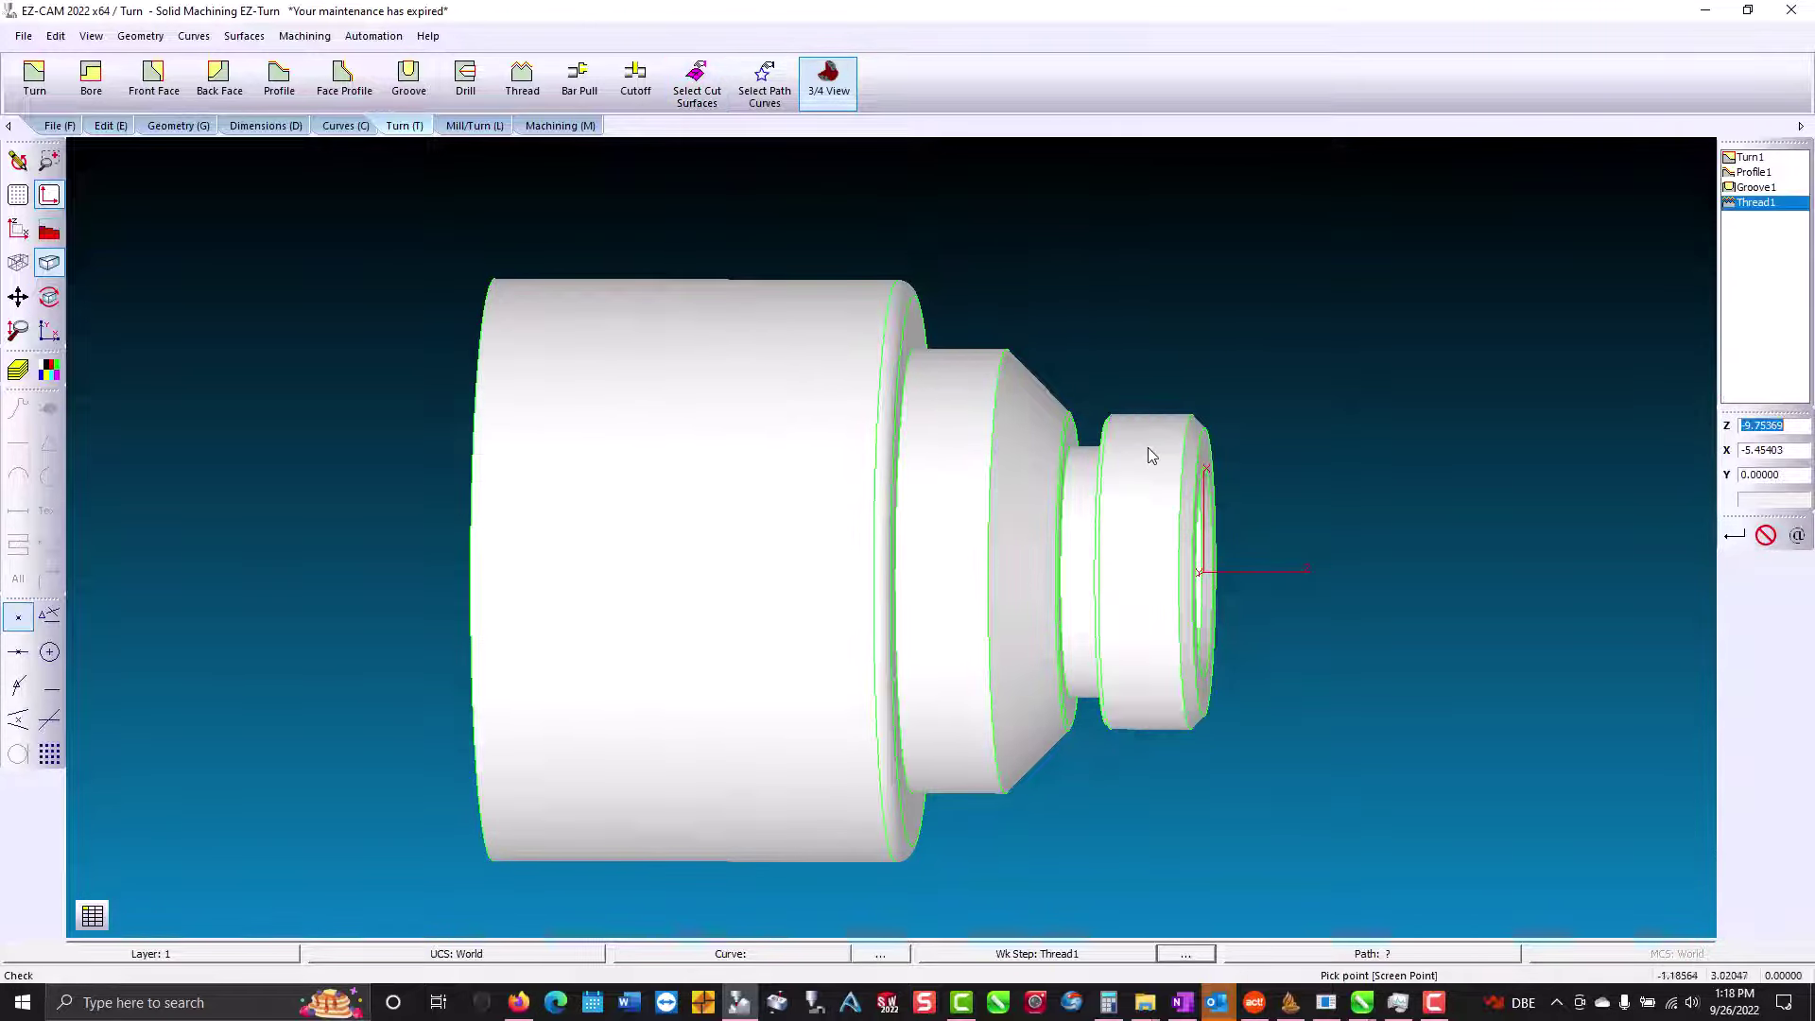
Verify the thread toolpath, preview the threads in 3D, then return to X-Z view.
click(560, 126)
click(345, 85)
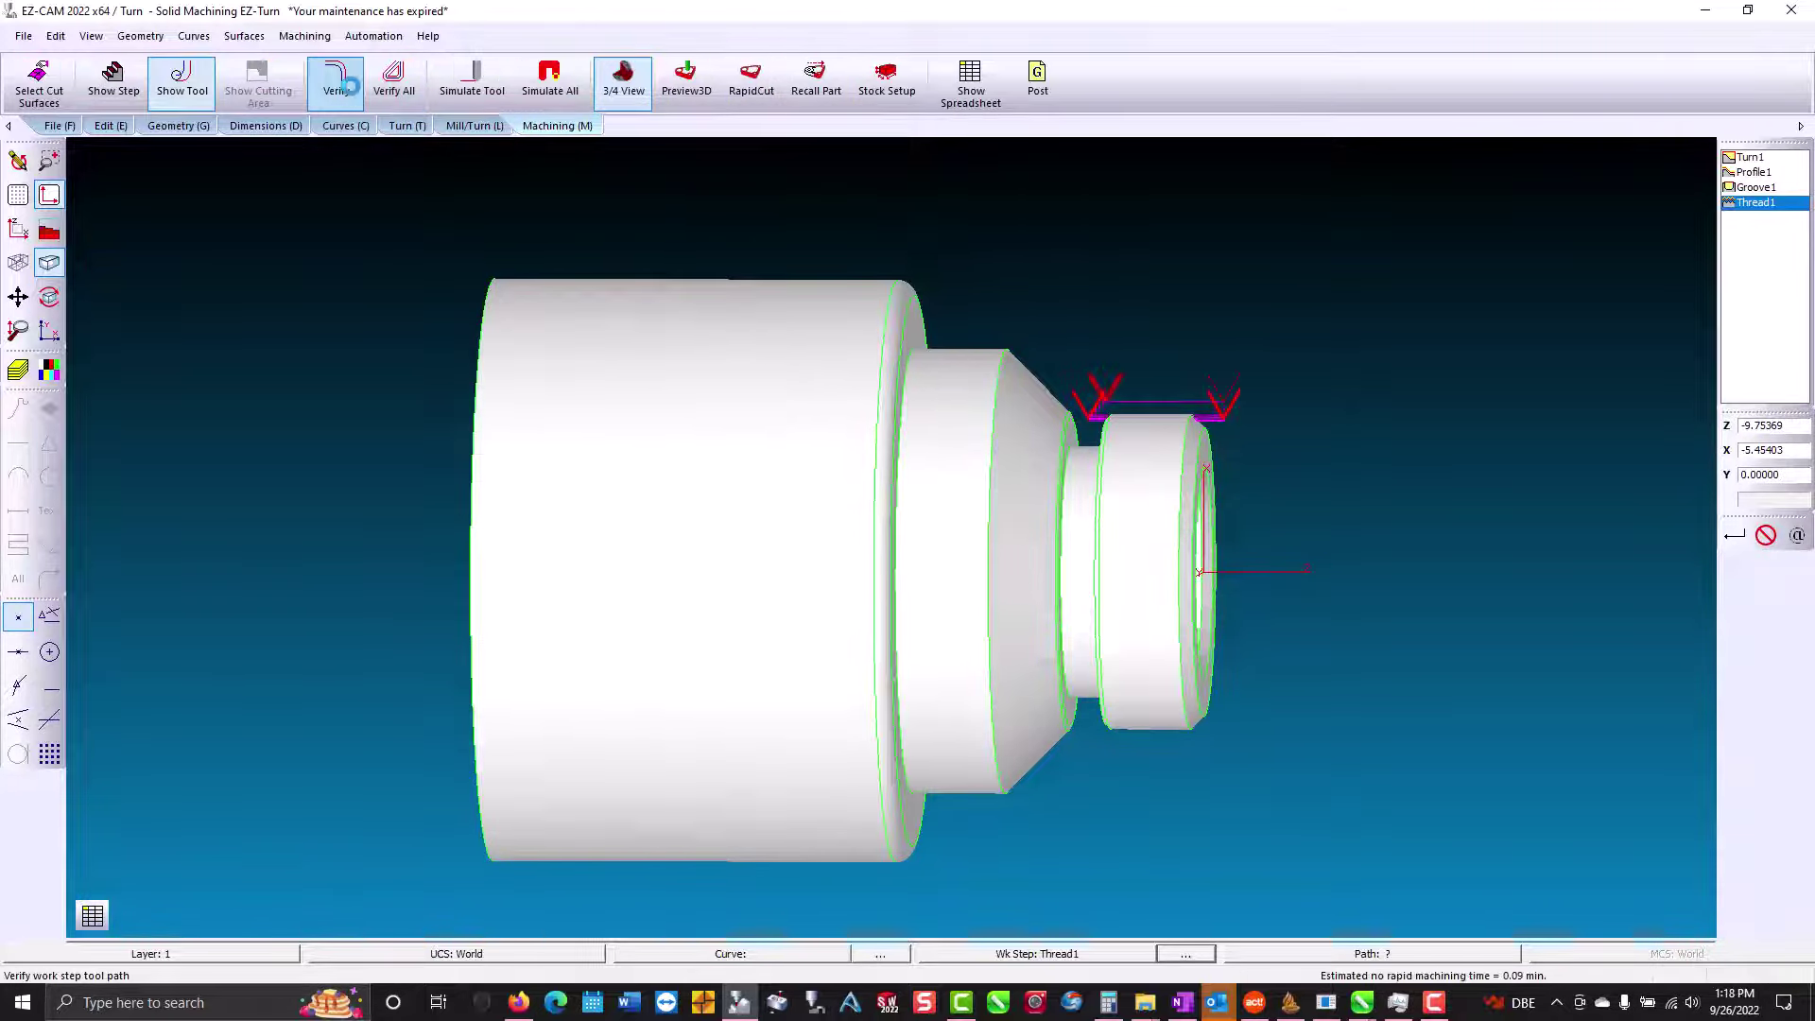
click(697, 83)
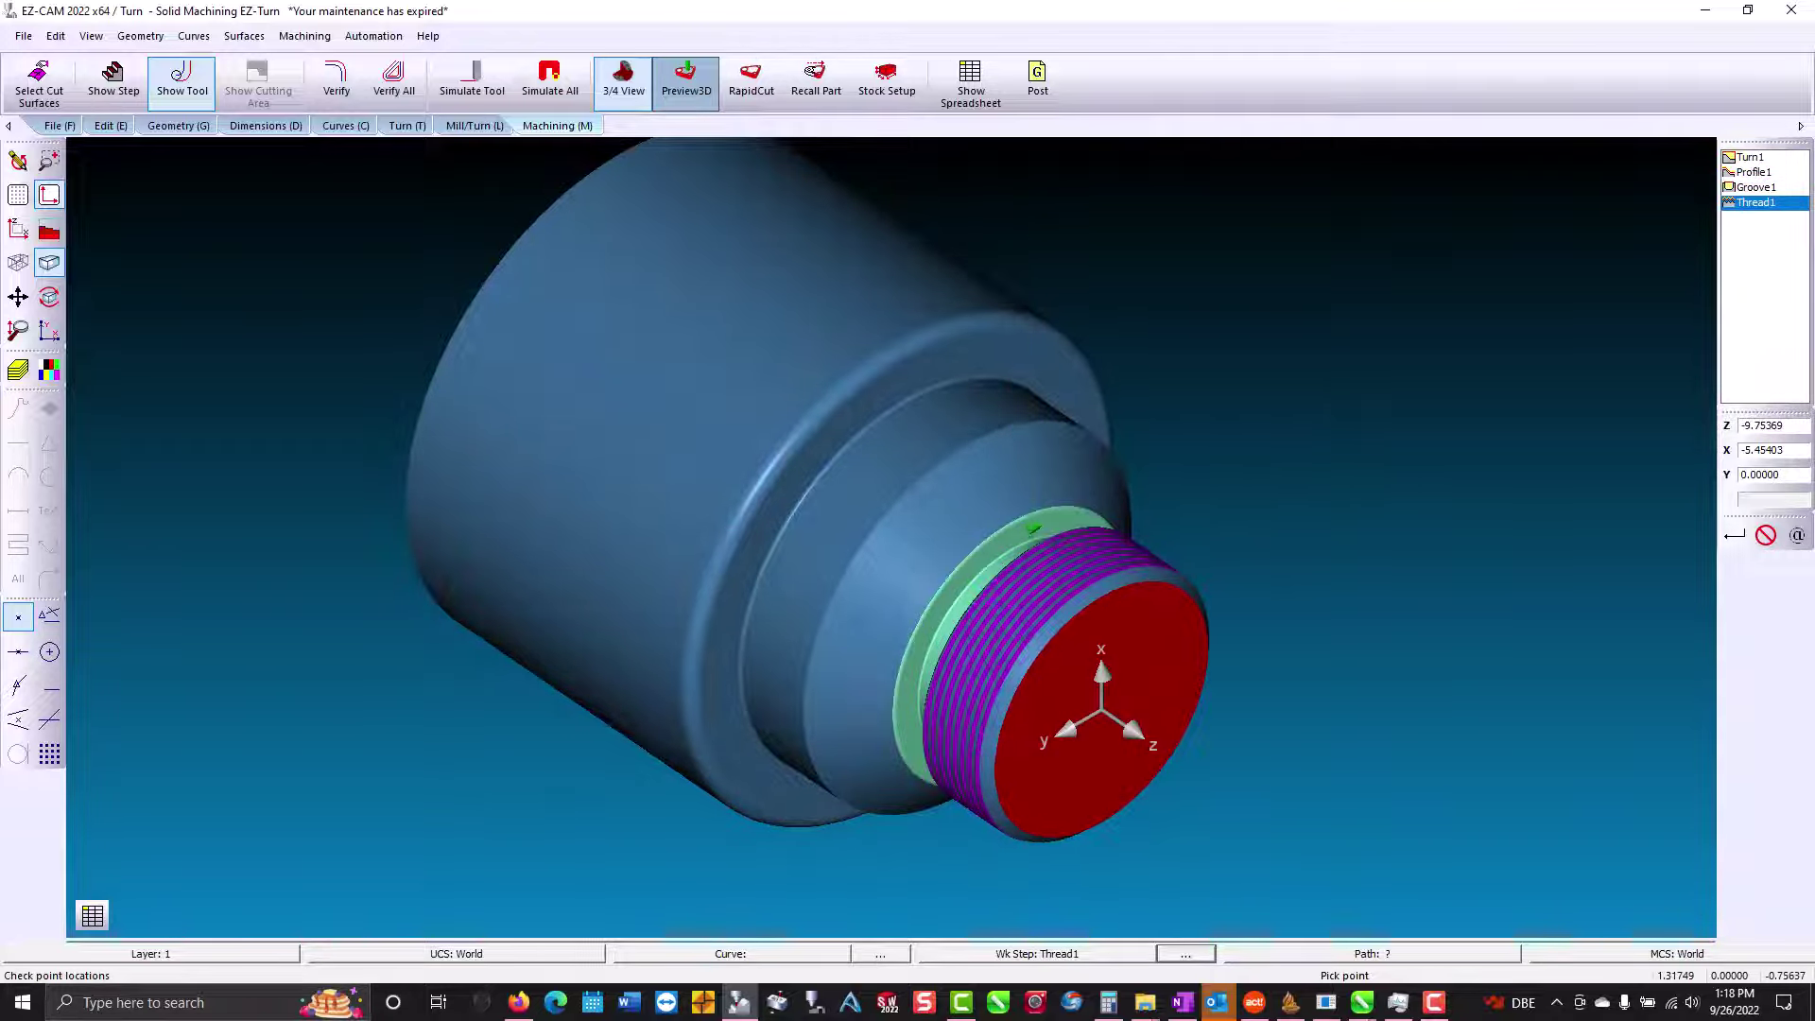
click(18, 229)
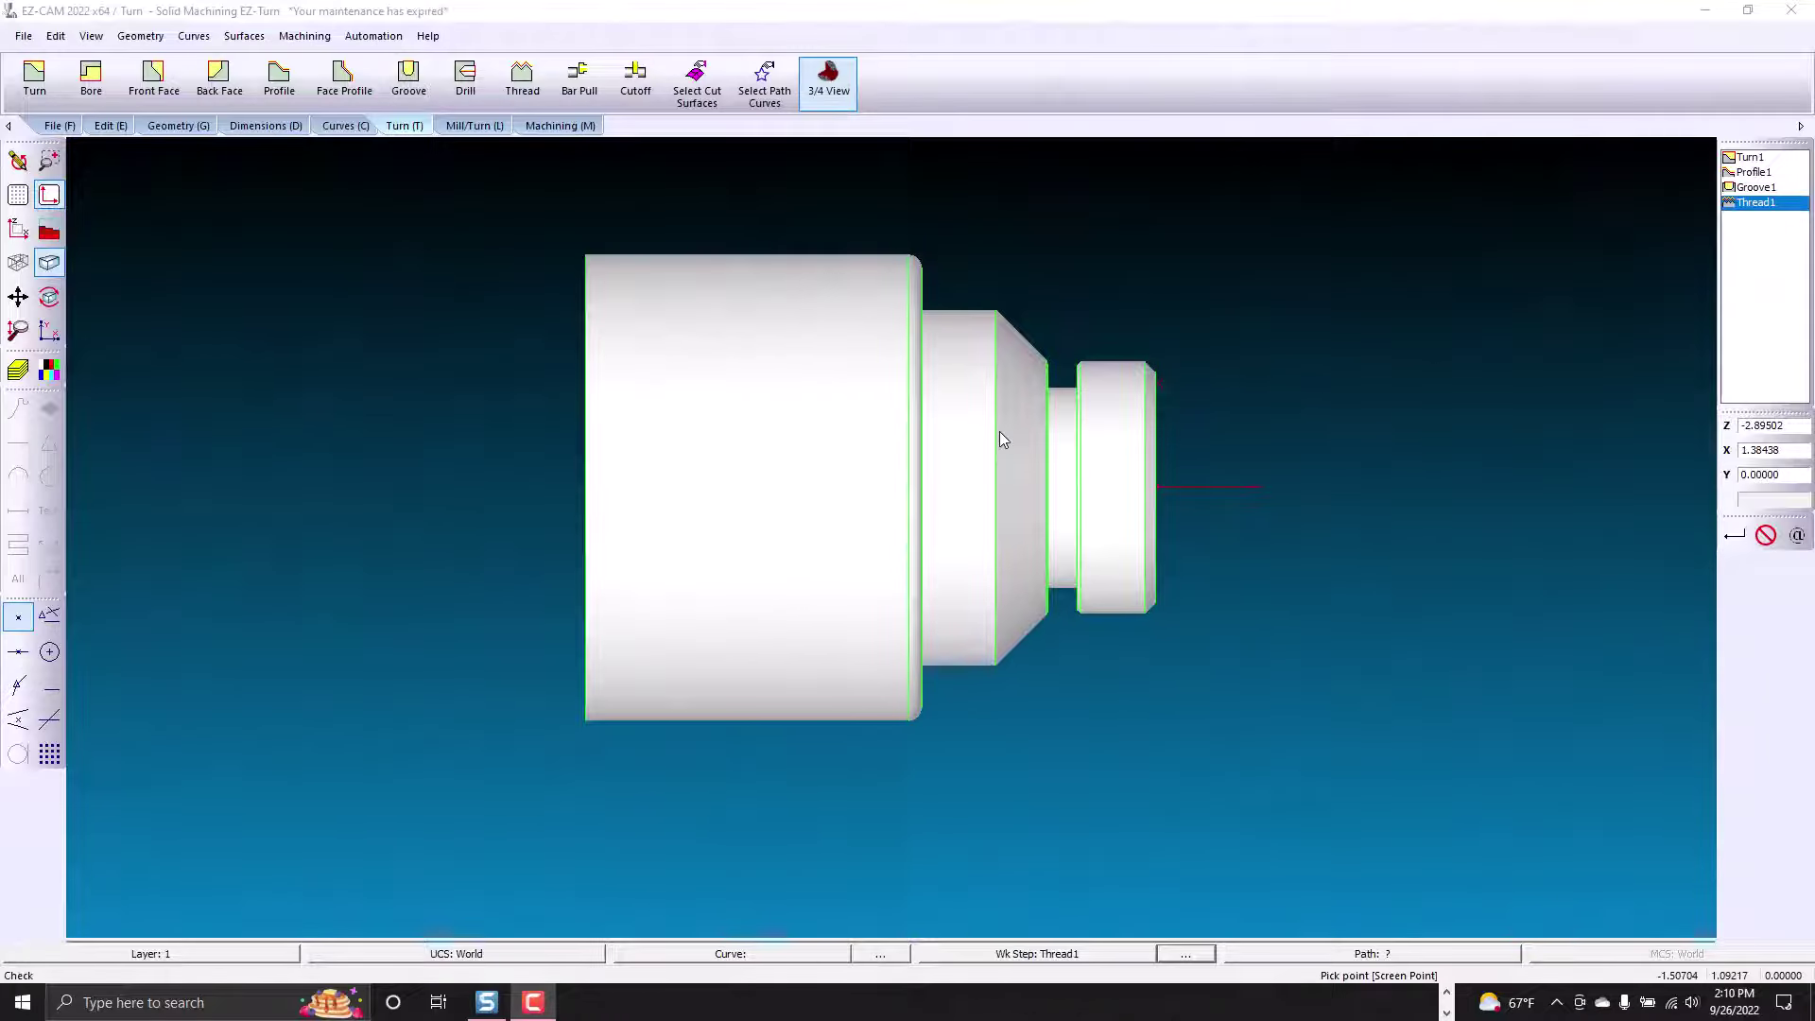
Switch to a 3/4 cutaway view and orbit the part to inspect it.
click(828, 81)
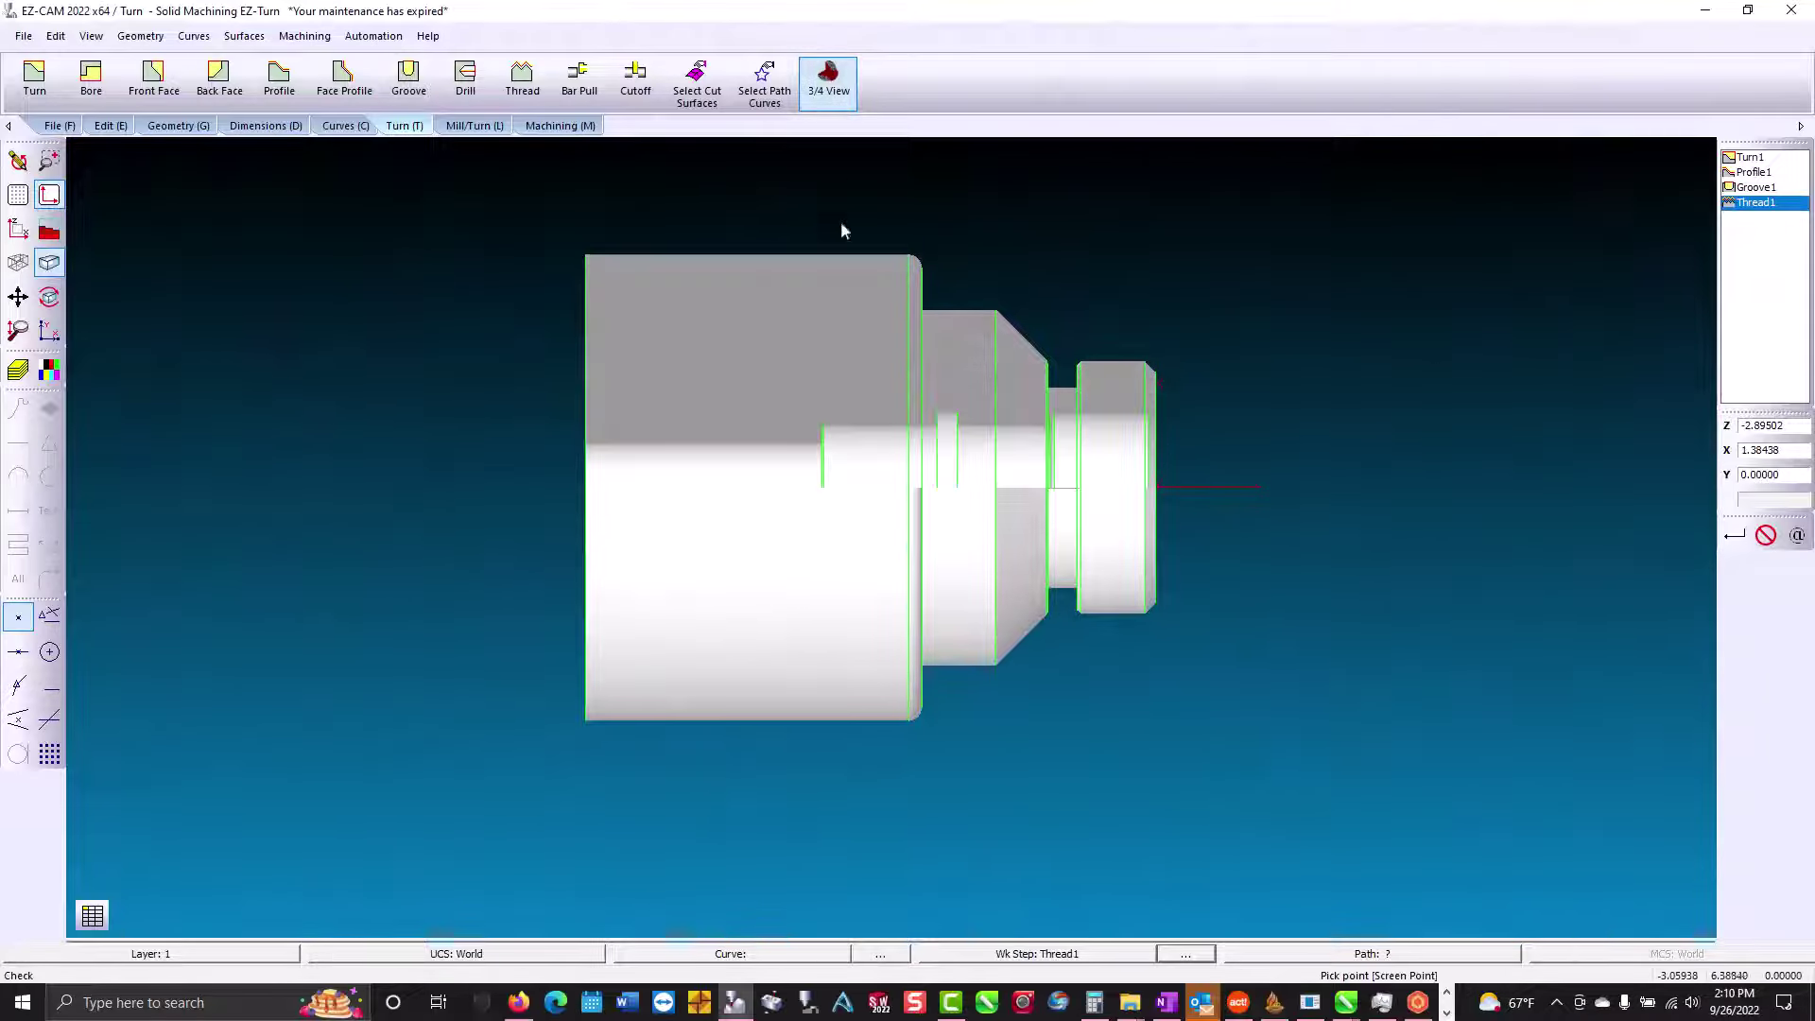
middle_drag(848, 293, 853, 312)
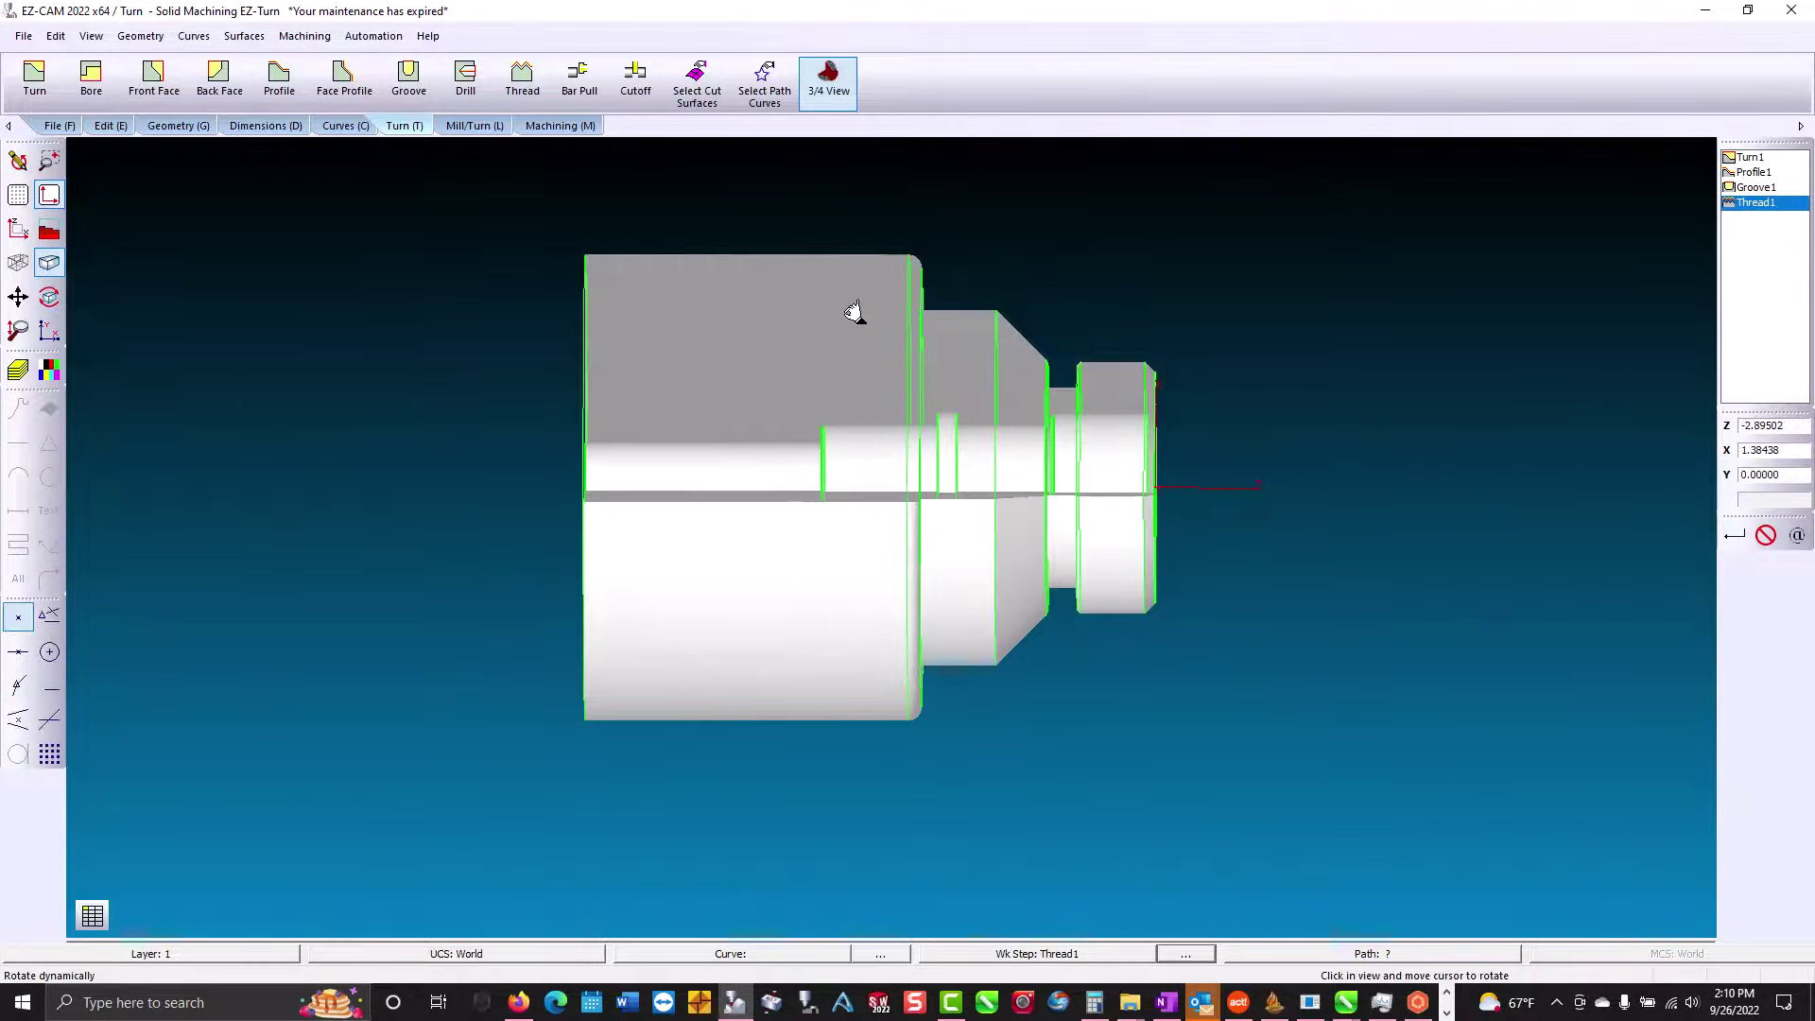
click(849, 316)
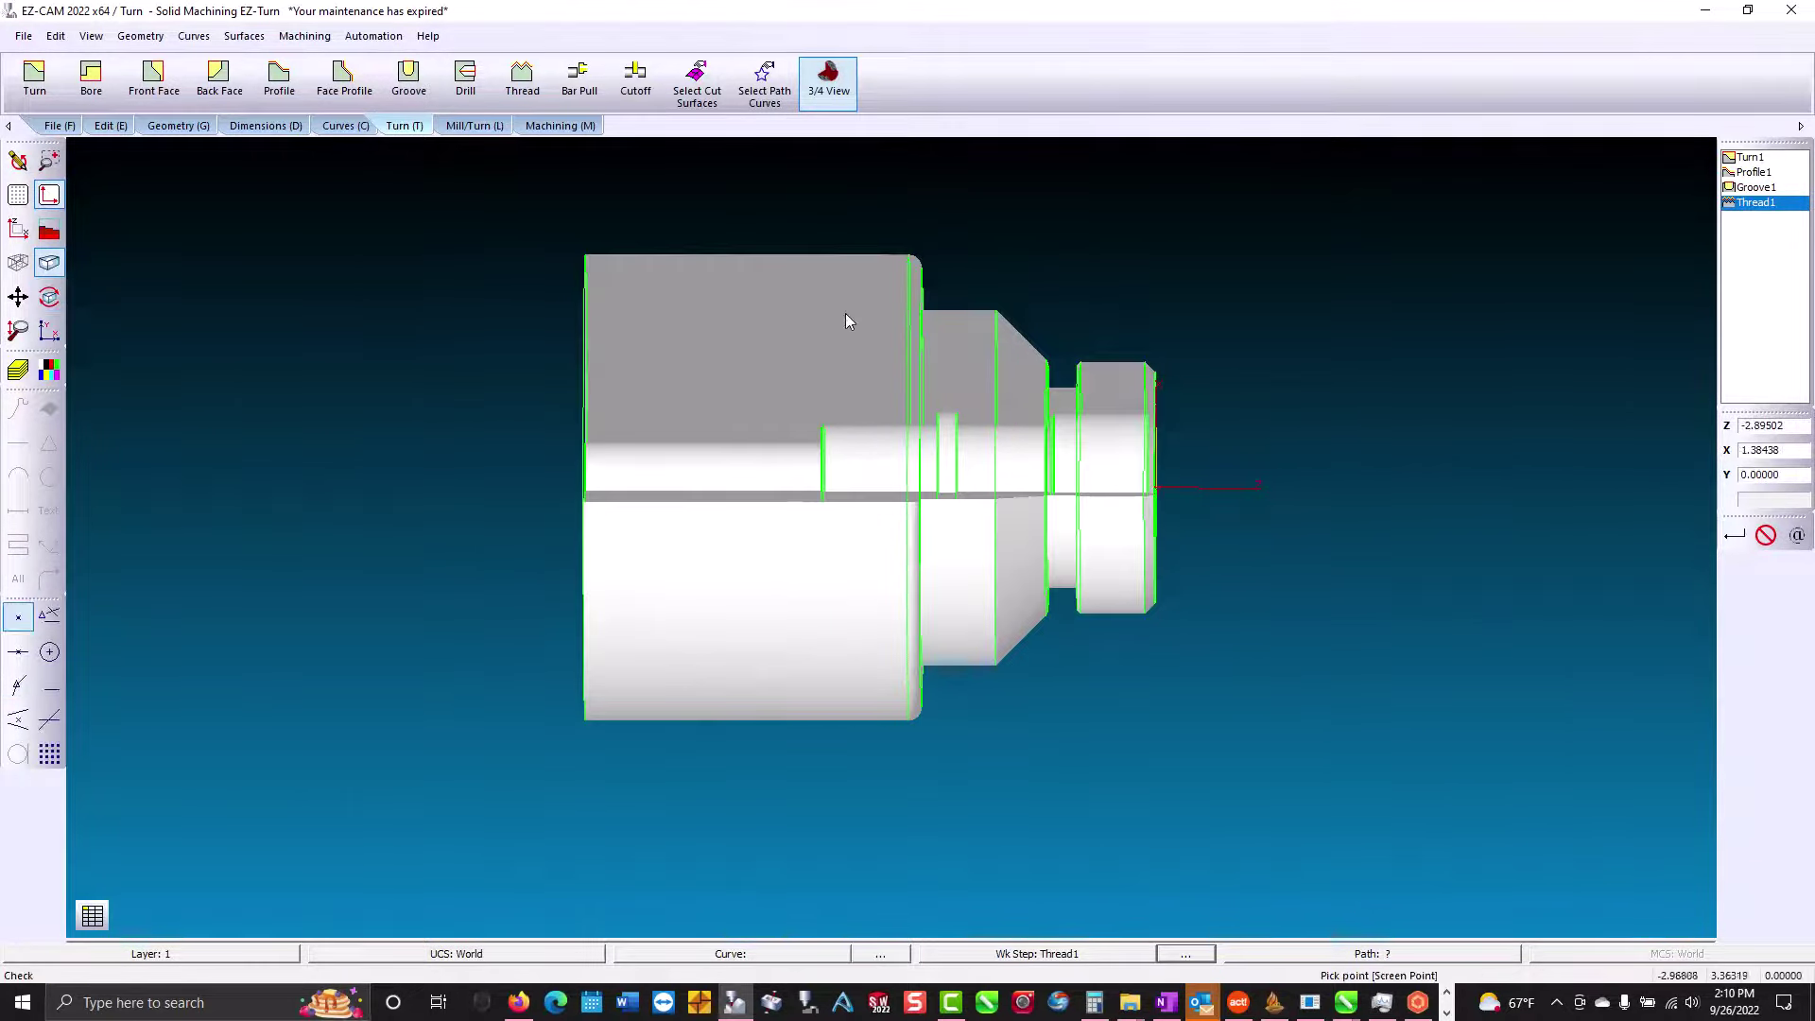
Create Drill1 with the .875 Drill, depth 0 and Step 1 set to 0.75.
click(466, 95)
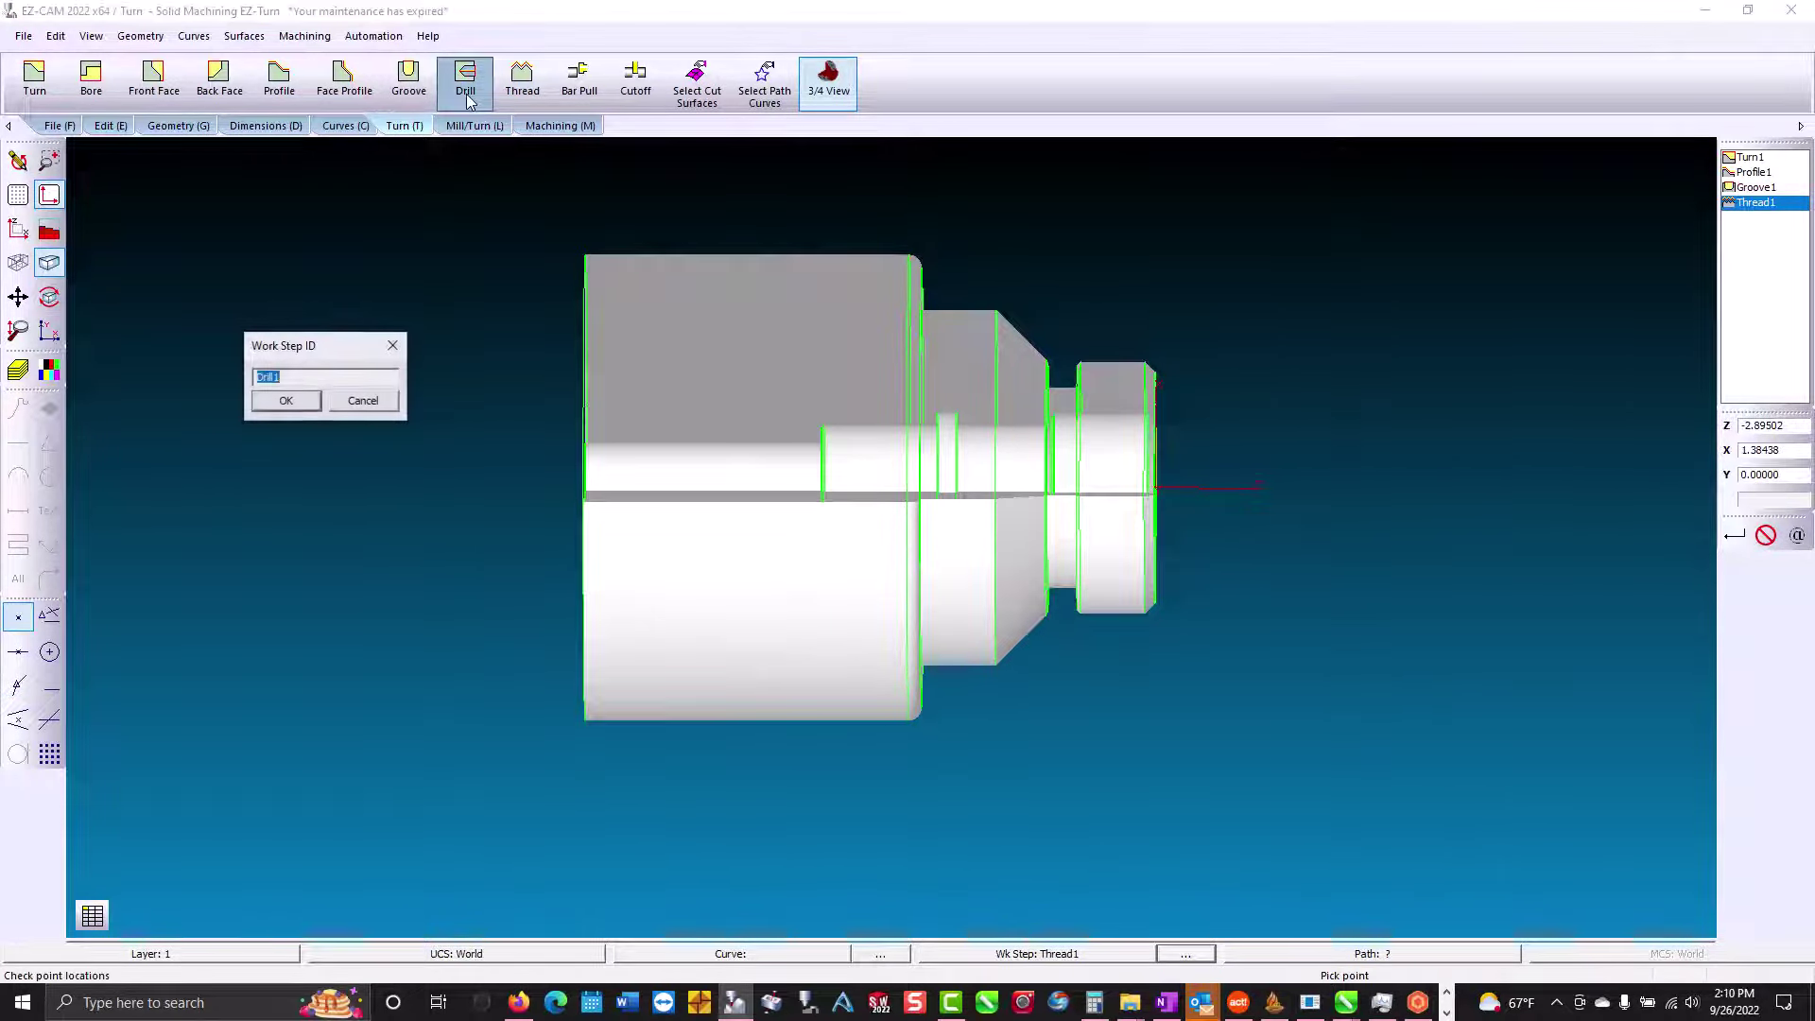
click(287, 401)
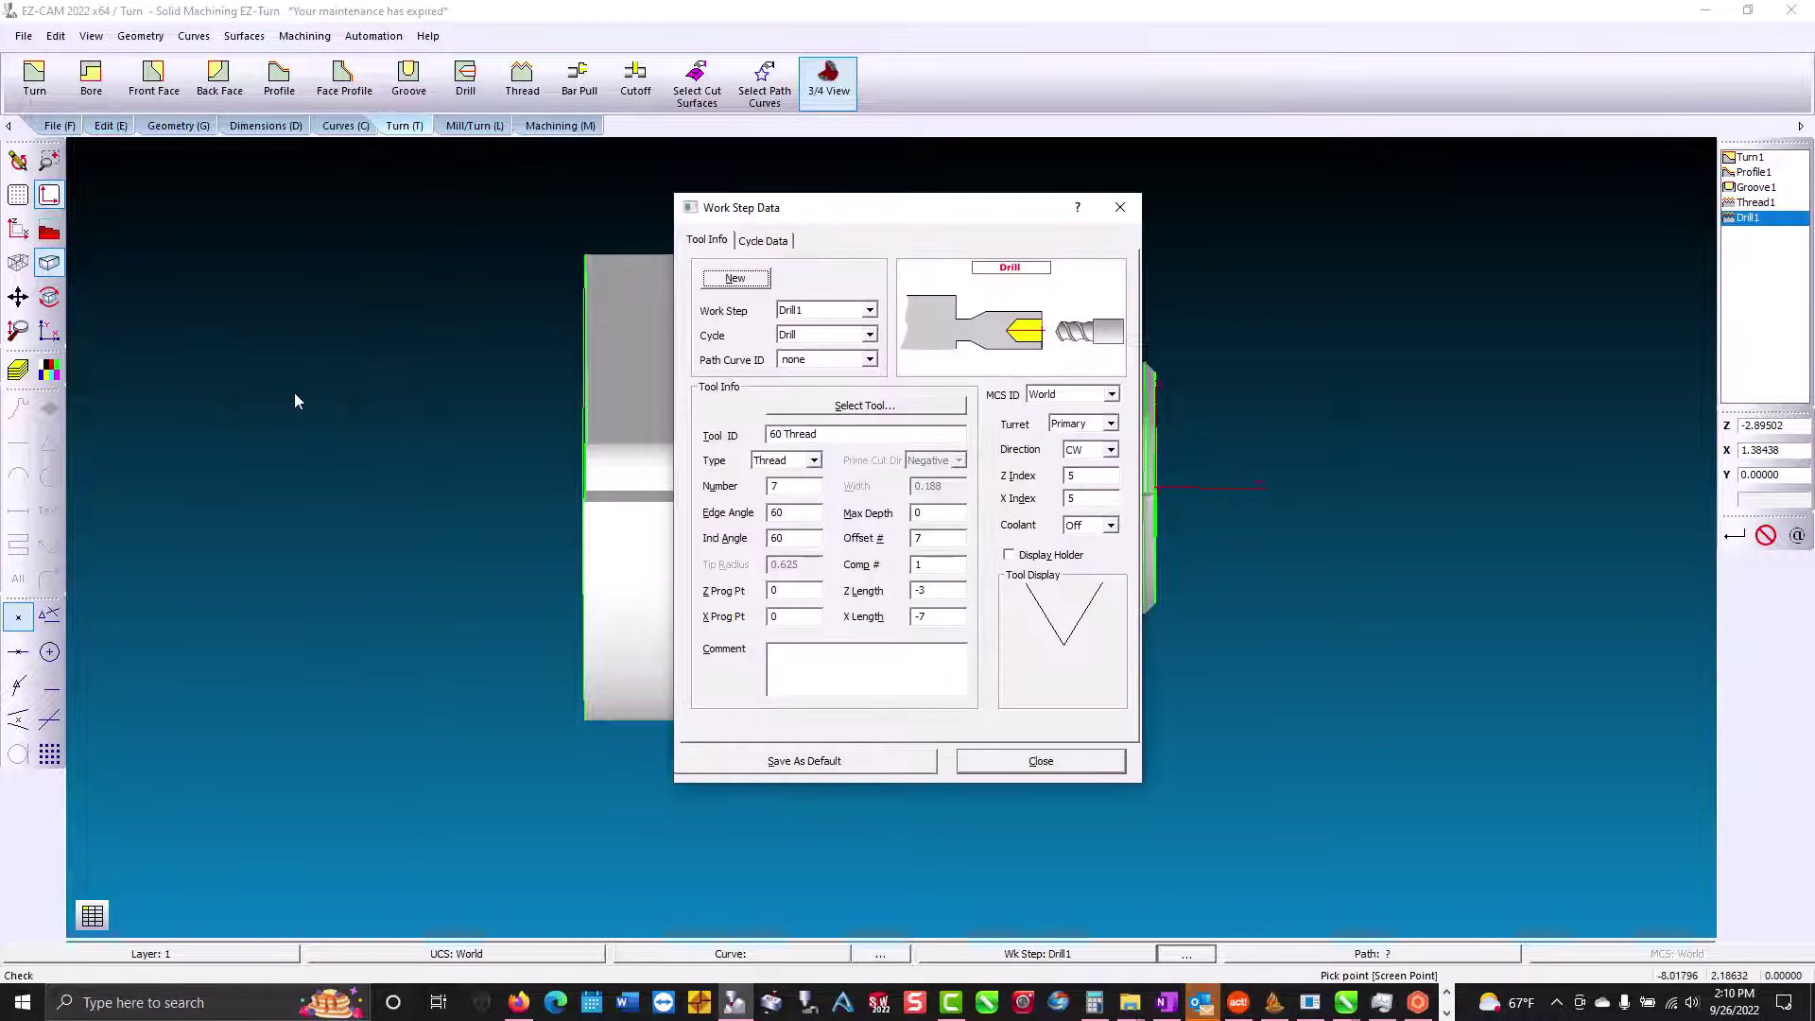
click(780, 407)
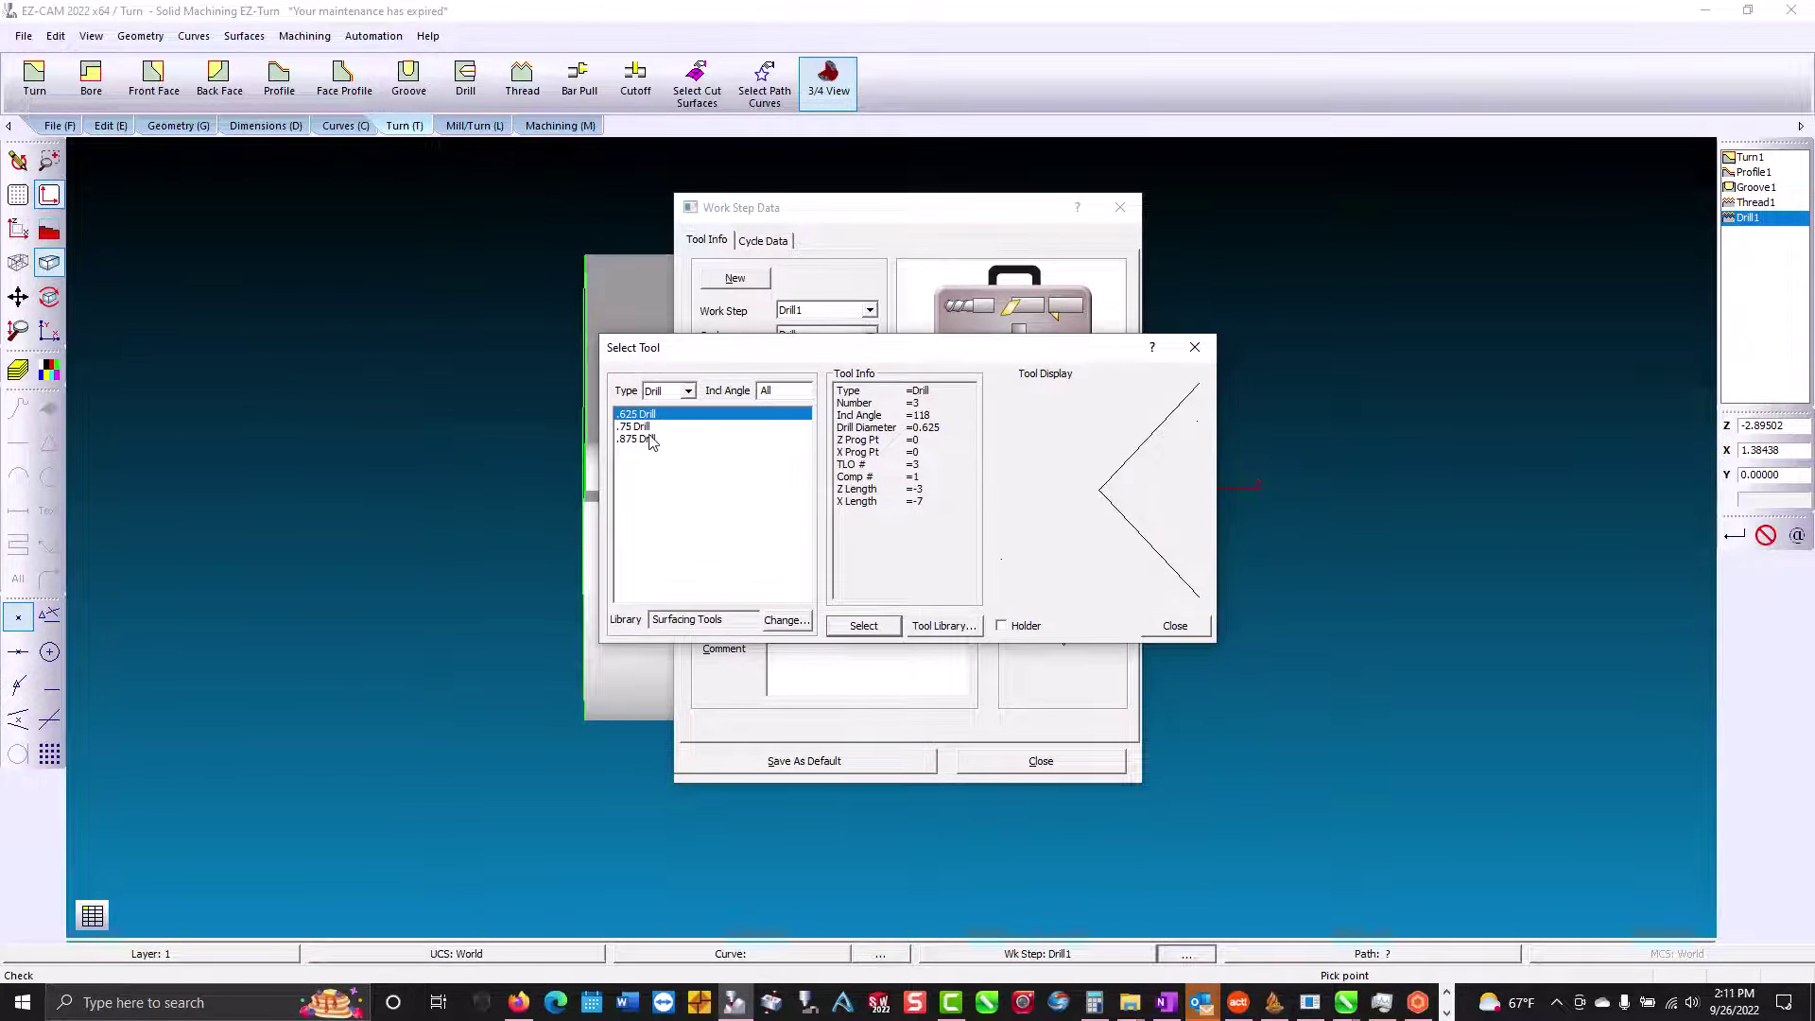
double_click(651, 440)
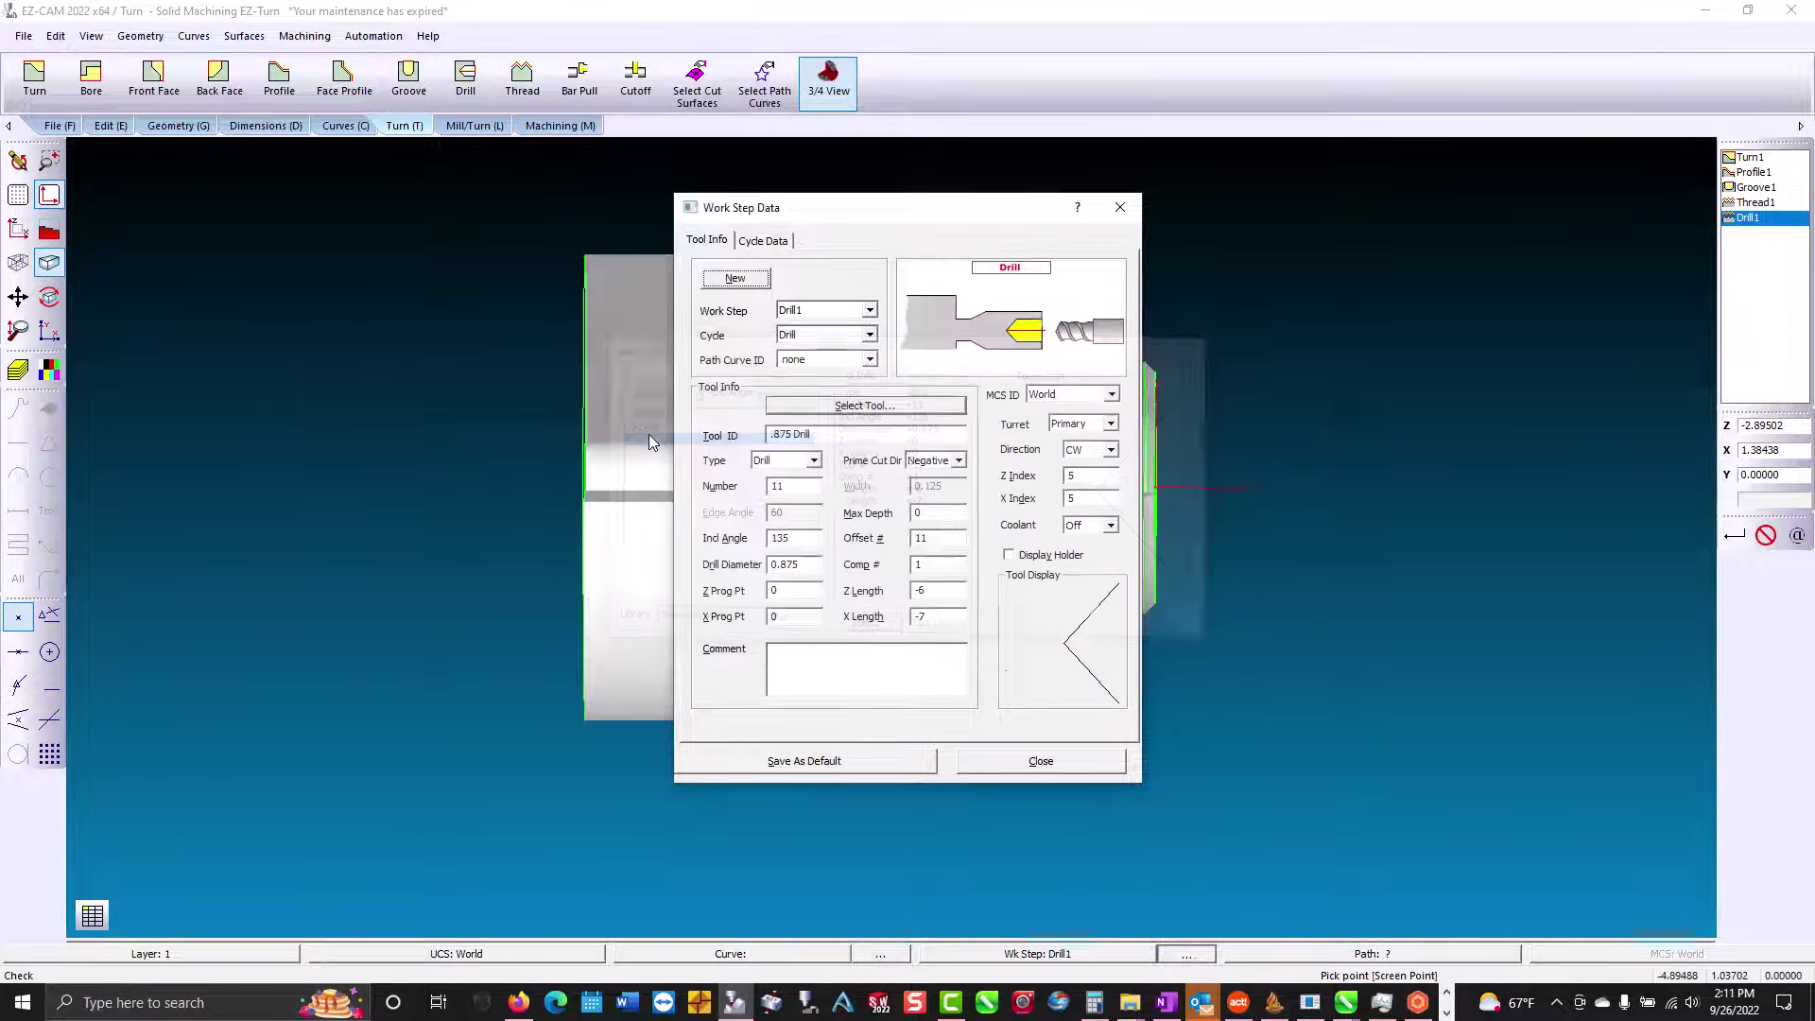
click(777, 243)
click(815, 559)
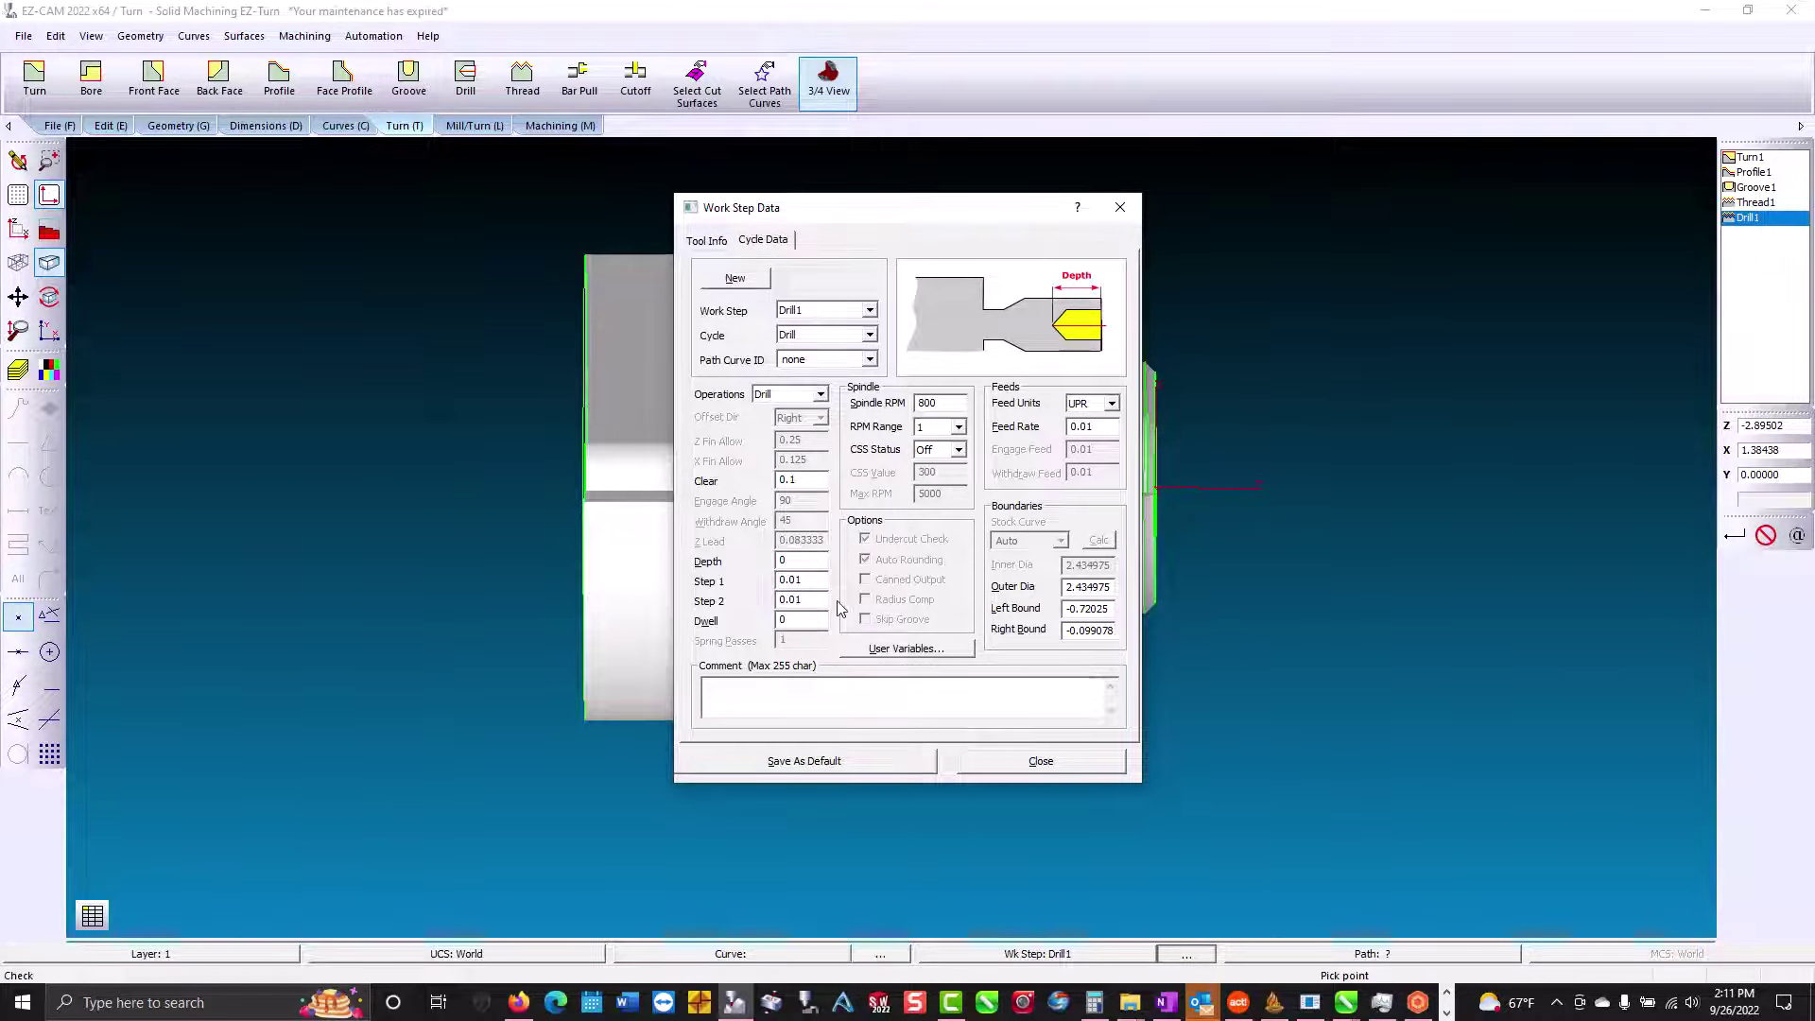
double_click(821, 581)
double_click(825, 602)
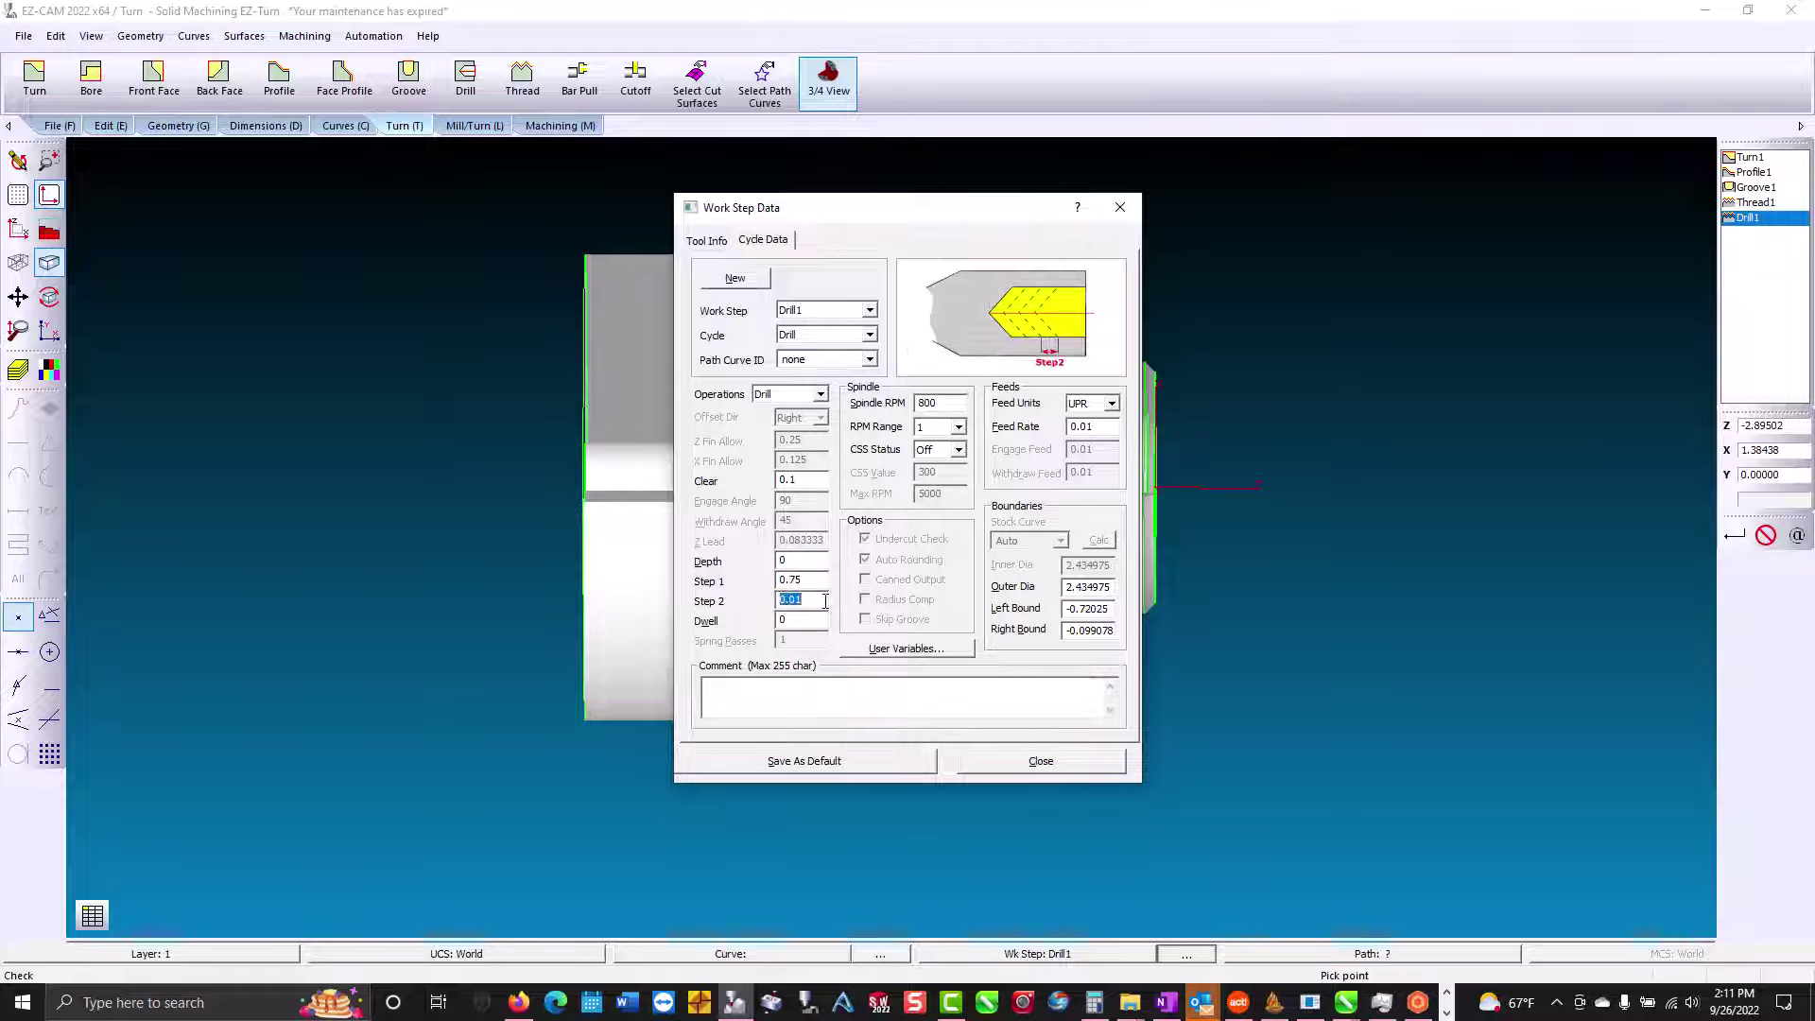
text(.5)
click(989, 763)
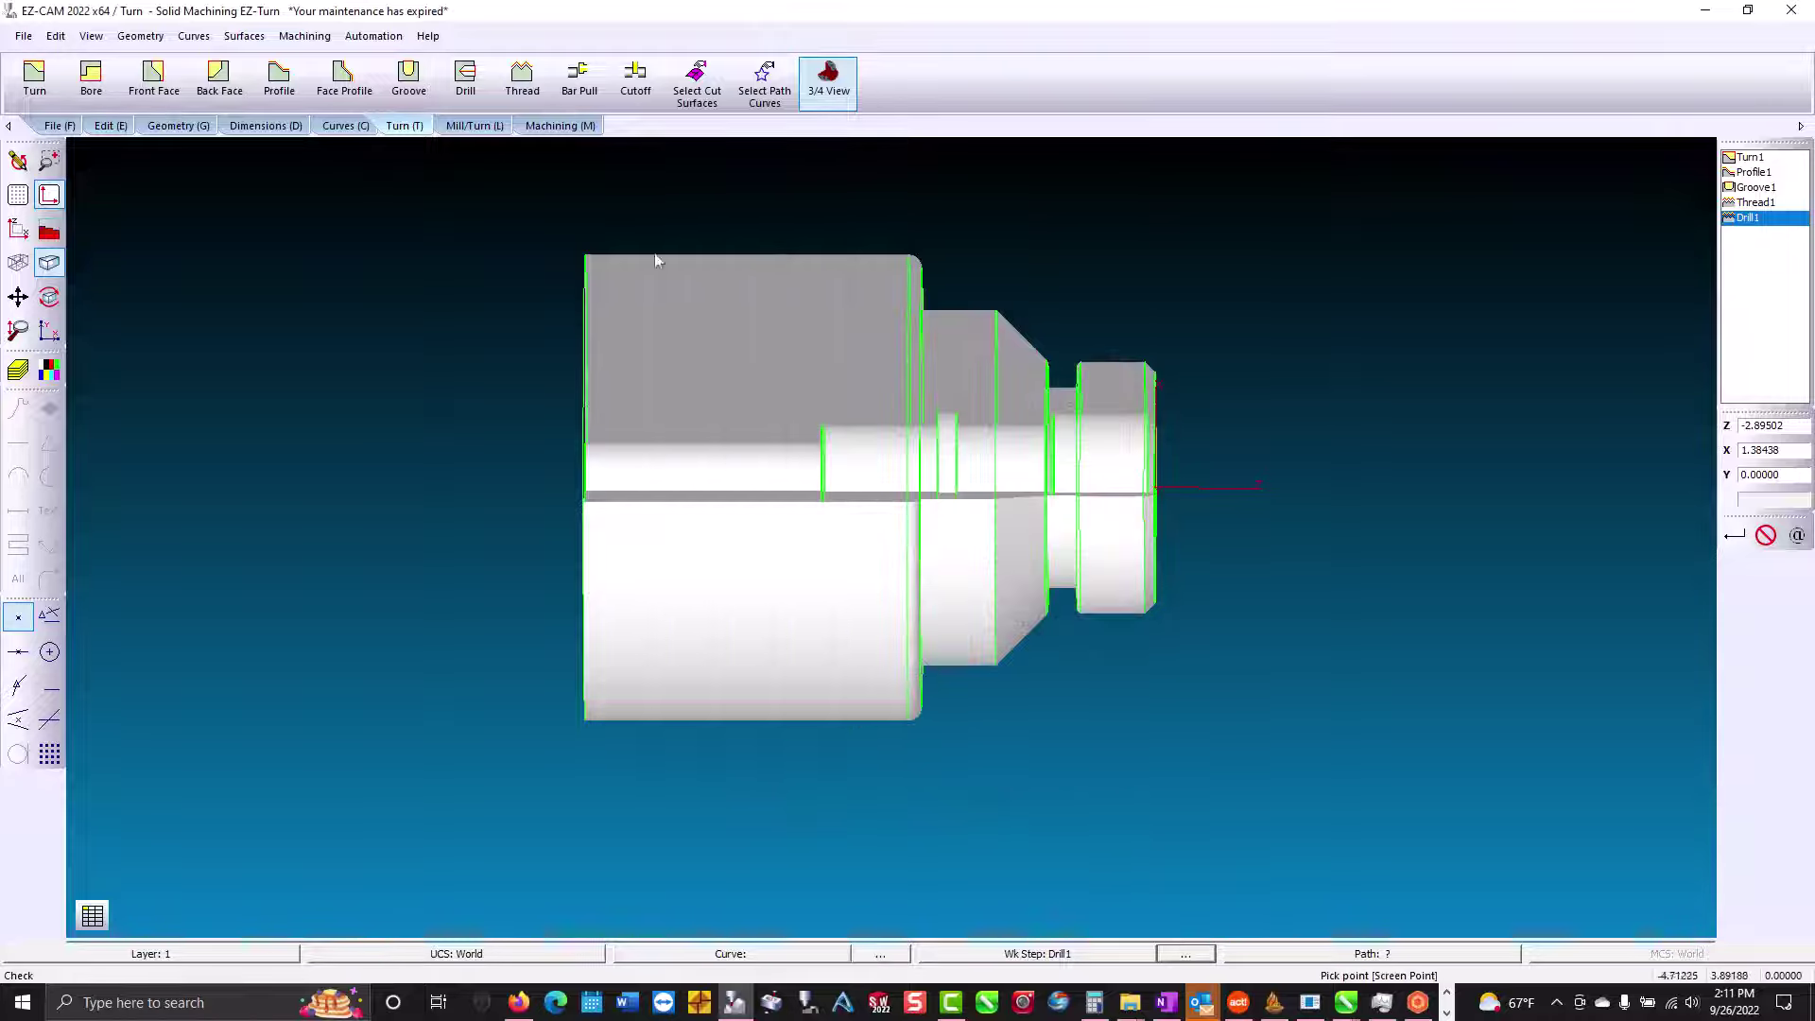
click(558, 126)
click(339, 83)
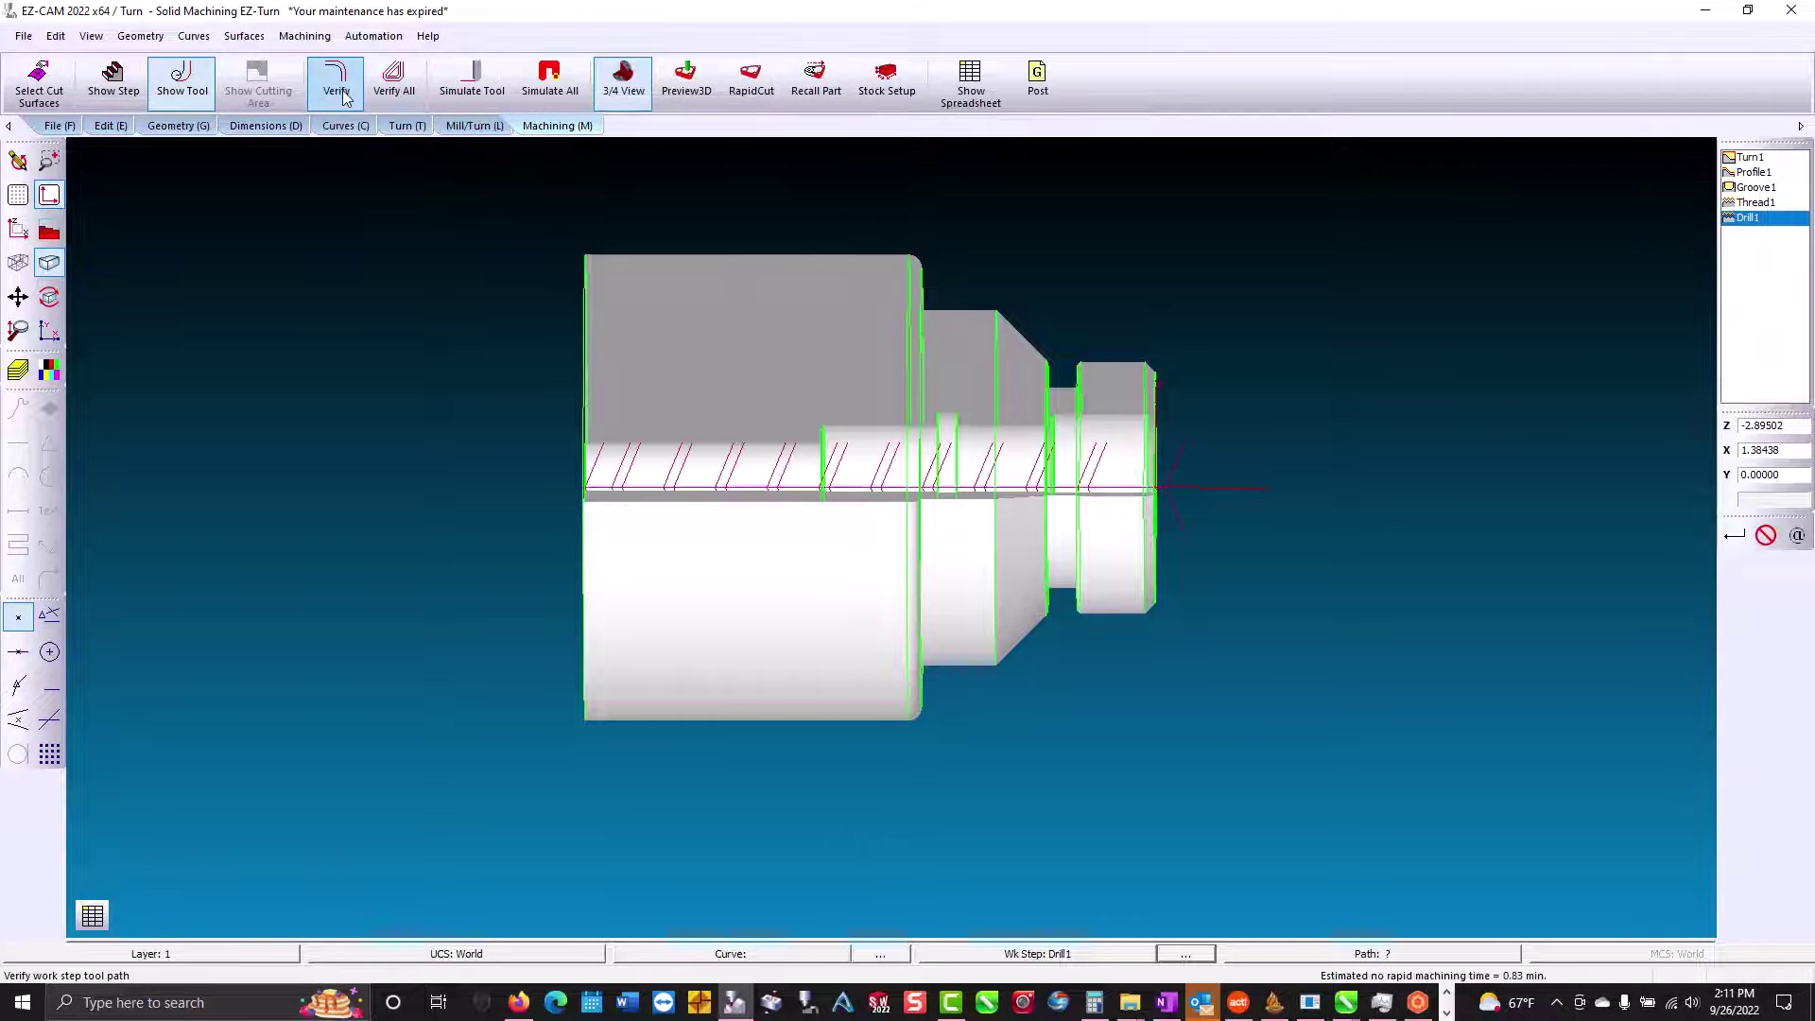
click(685, 83)
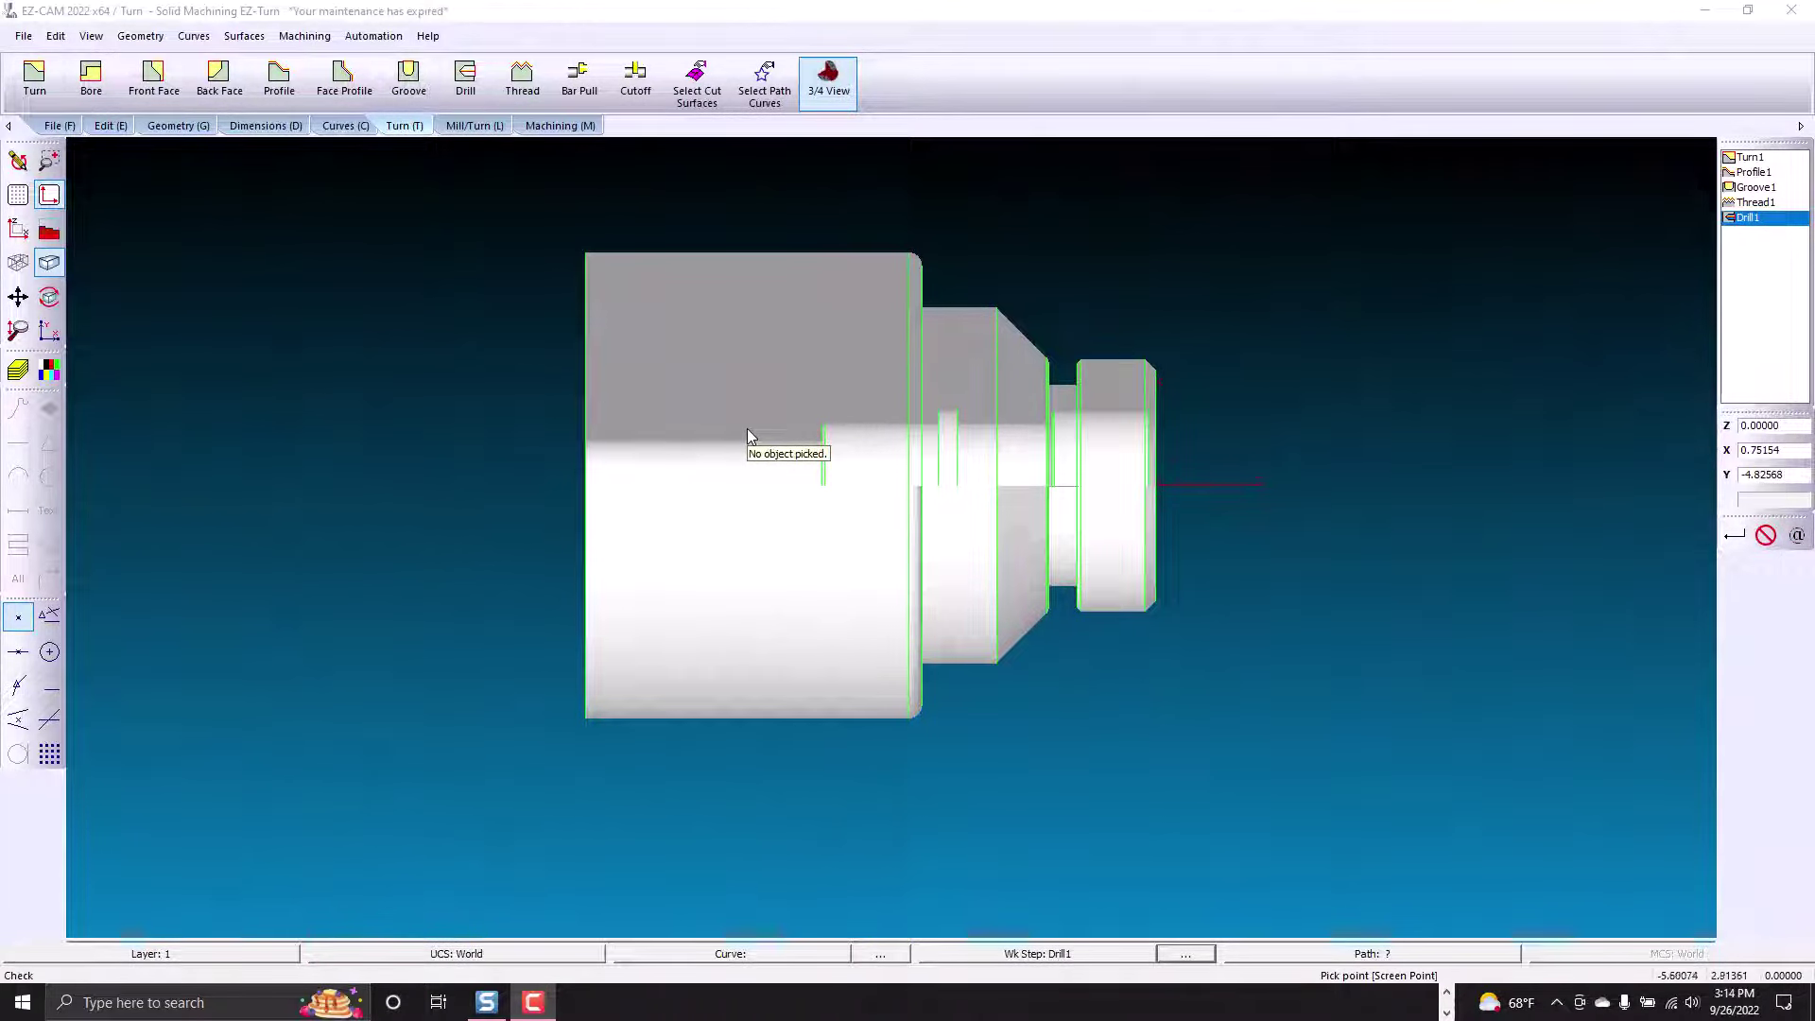
Create a Bore1 work step using the ID Boring tool.
click(110, 101)
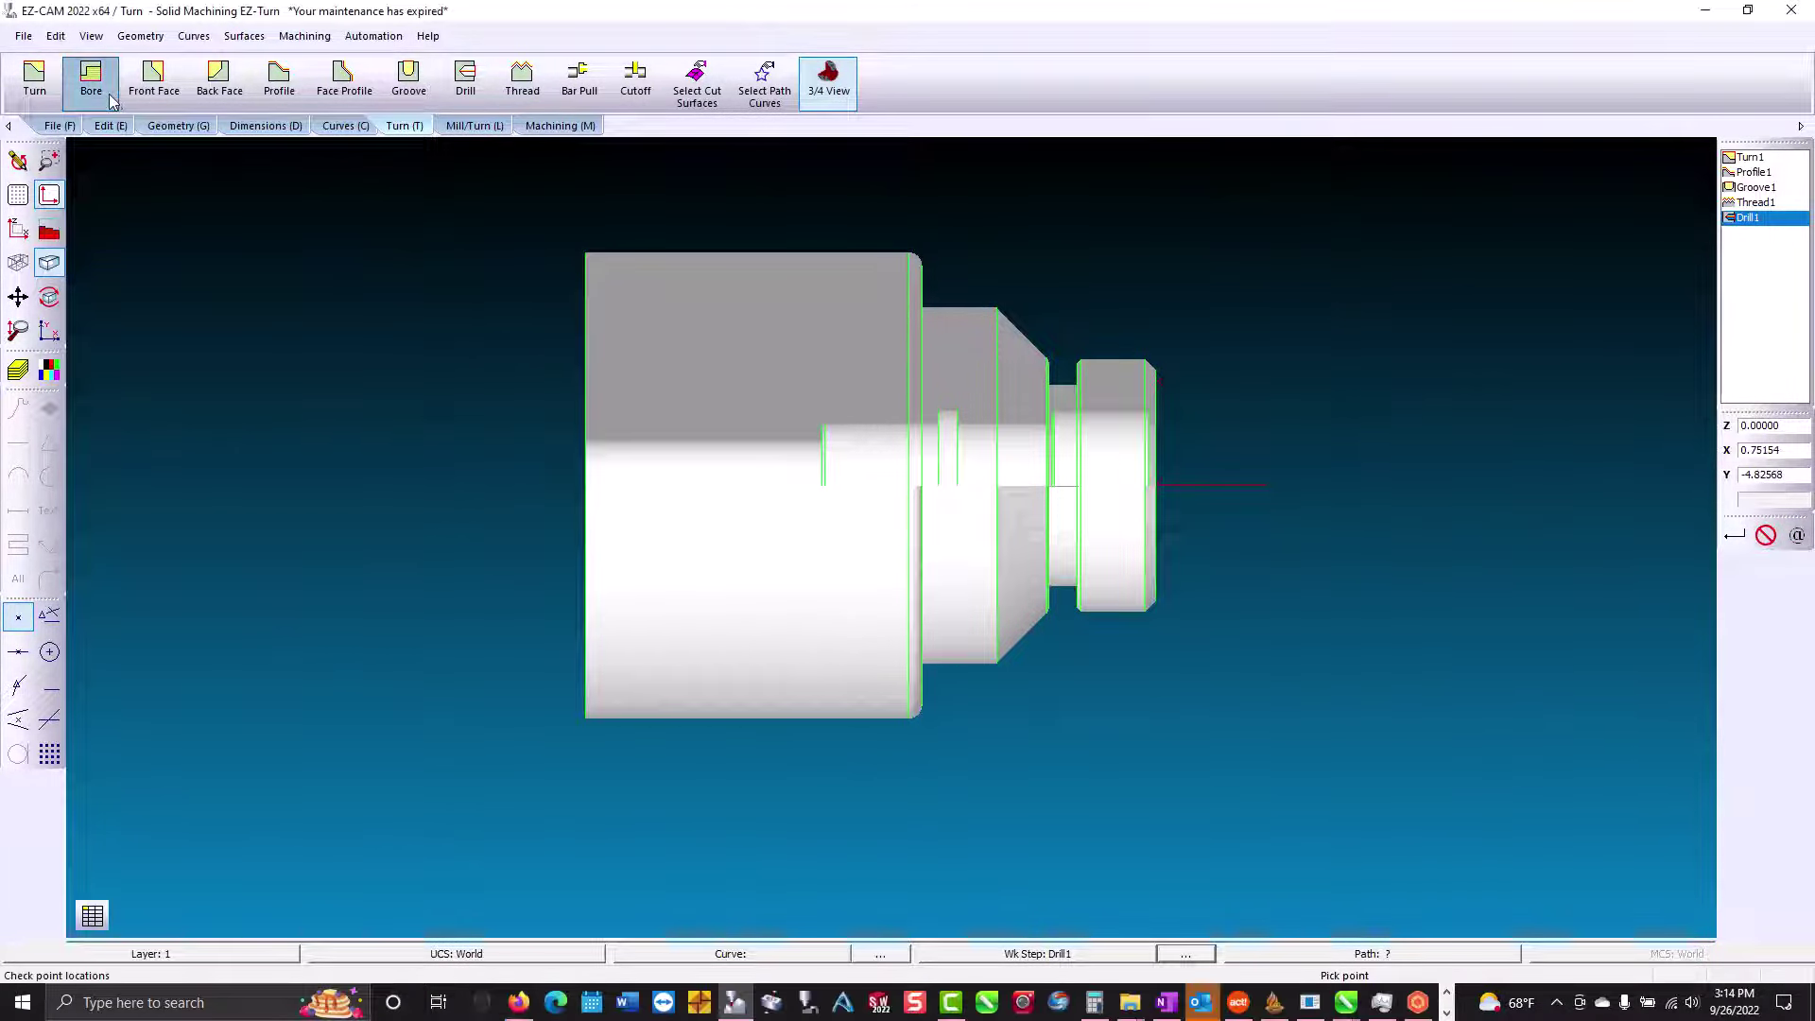
click(286, 401)
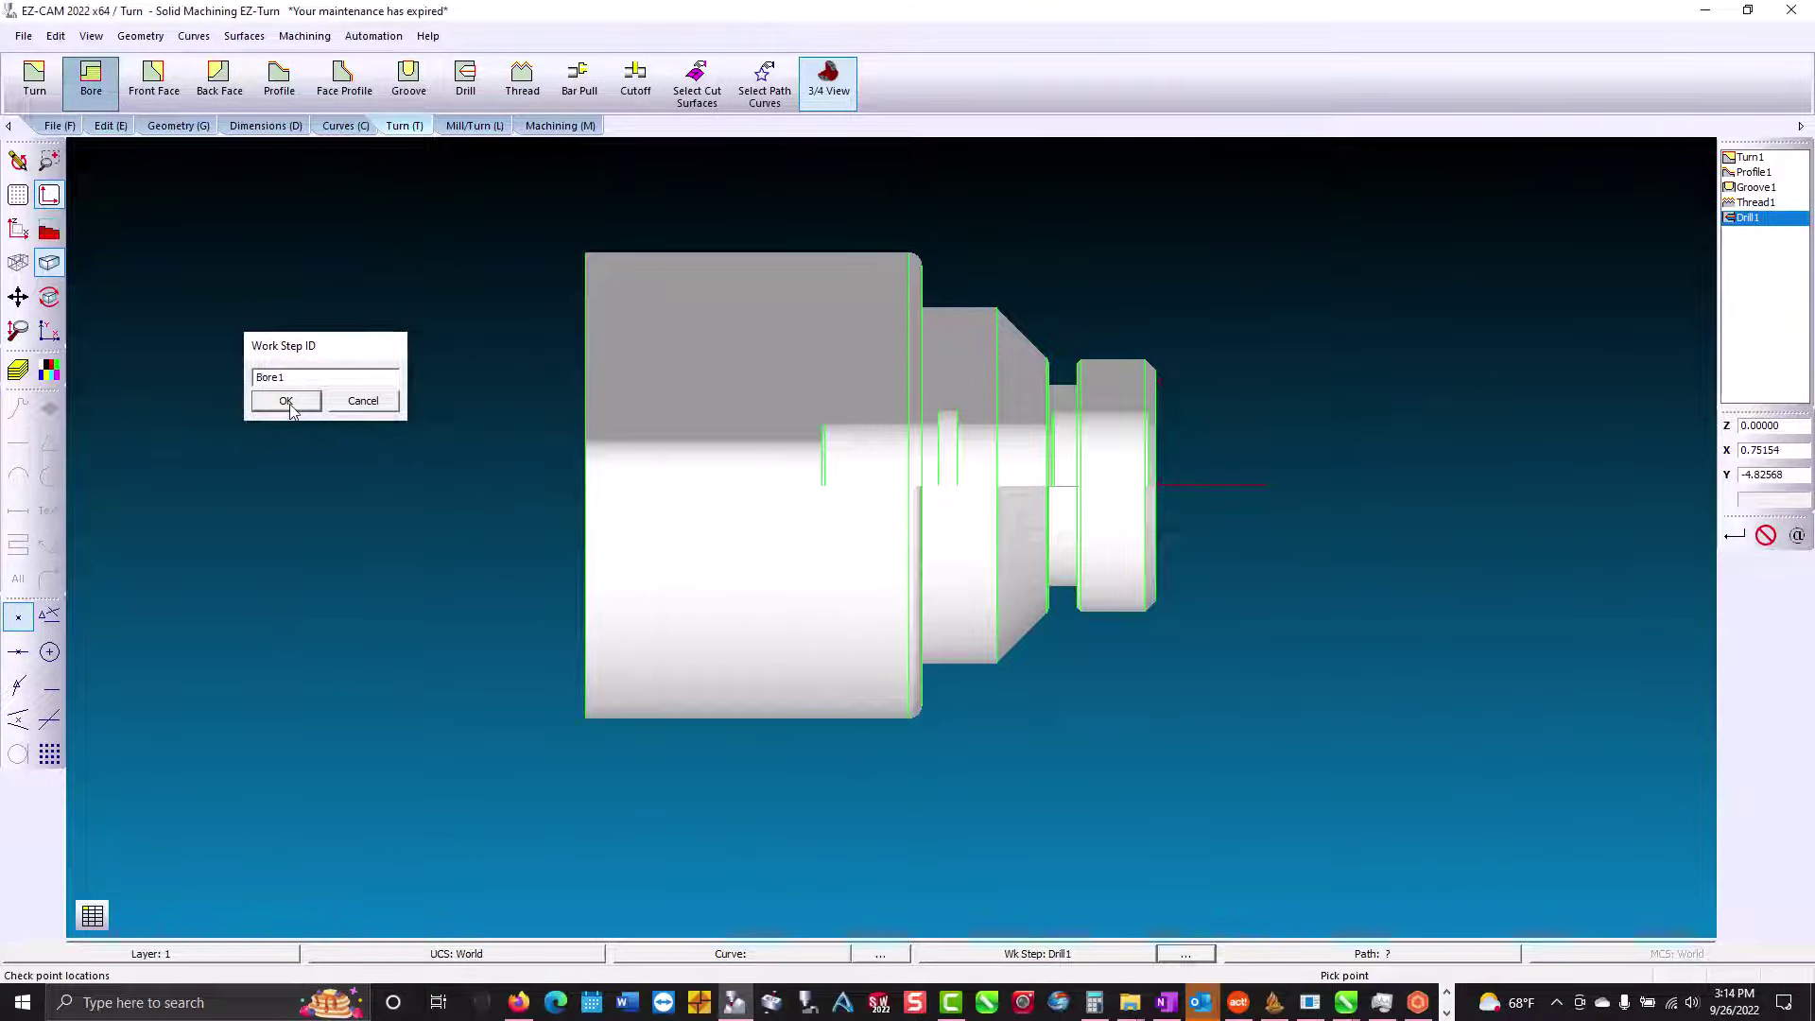
click(704, 242)
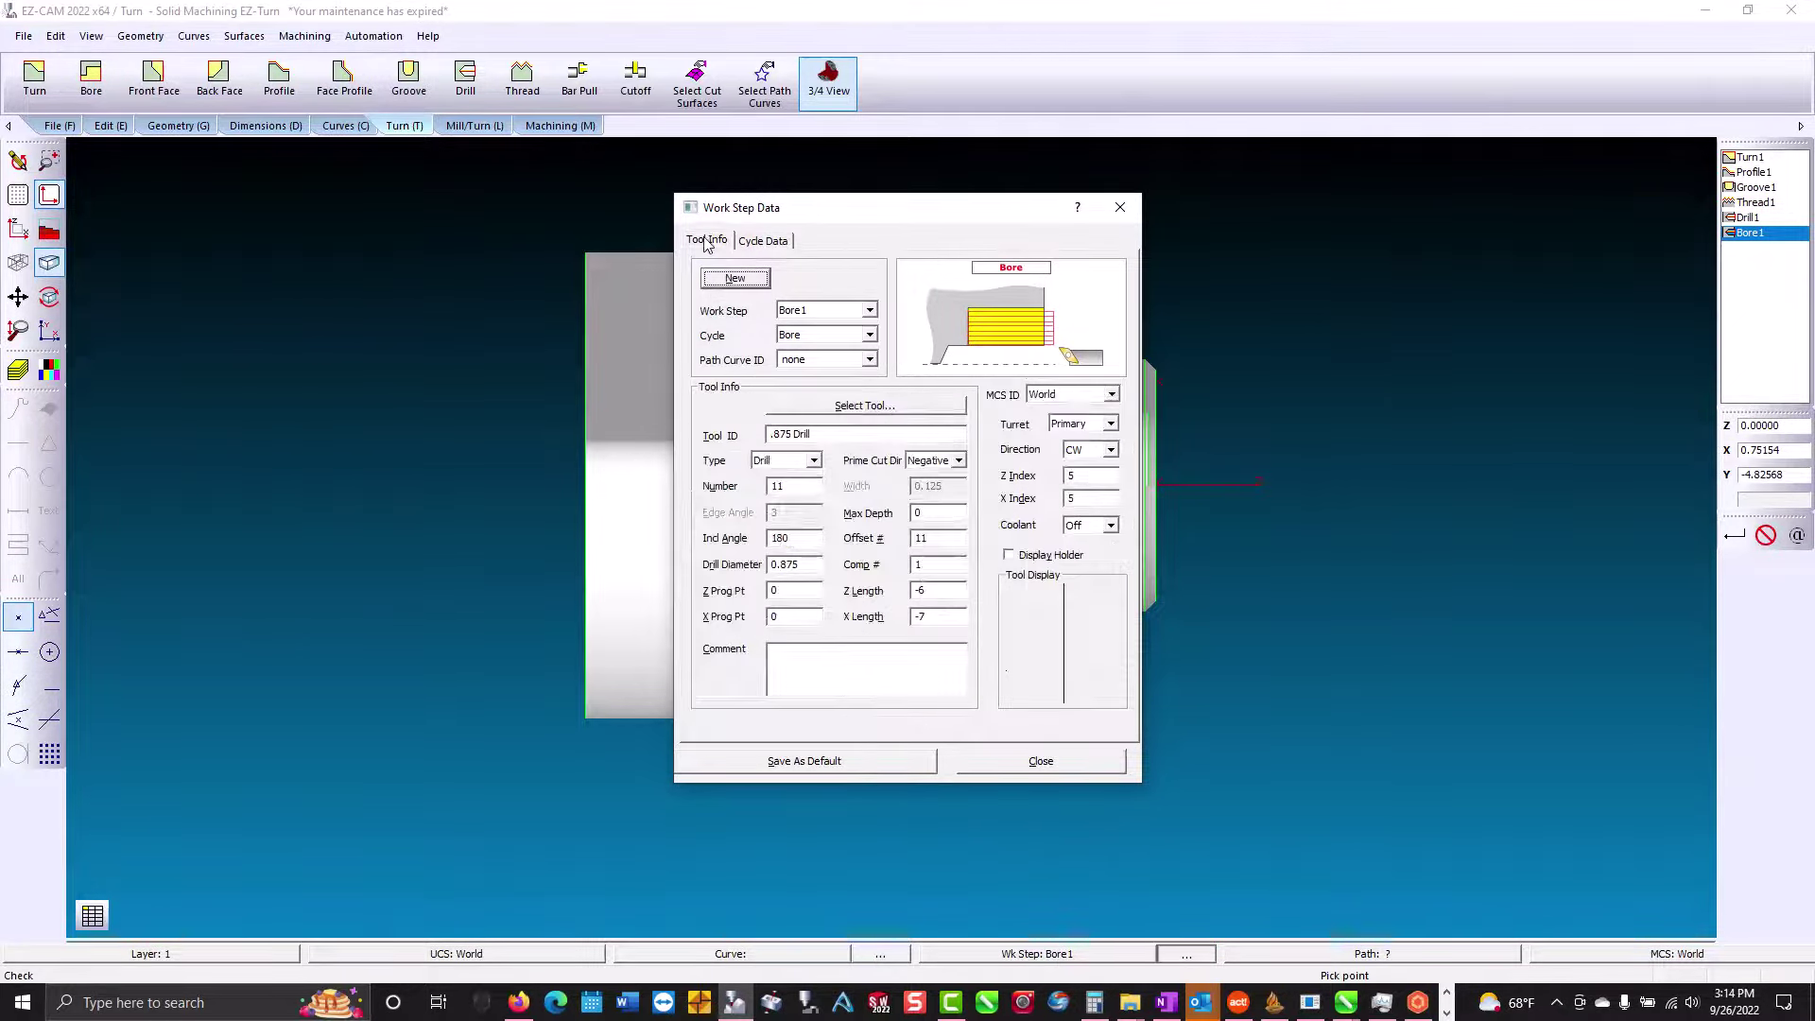
click(795, 406)
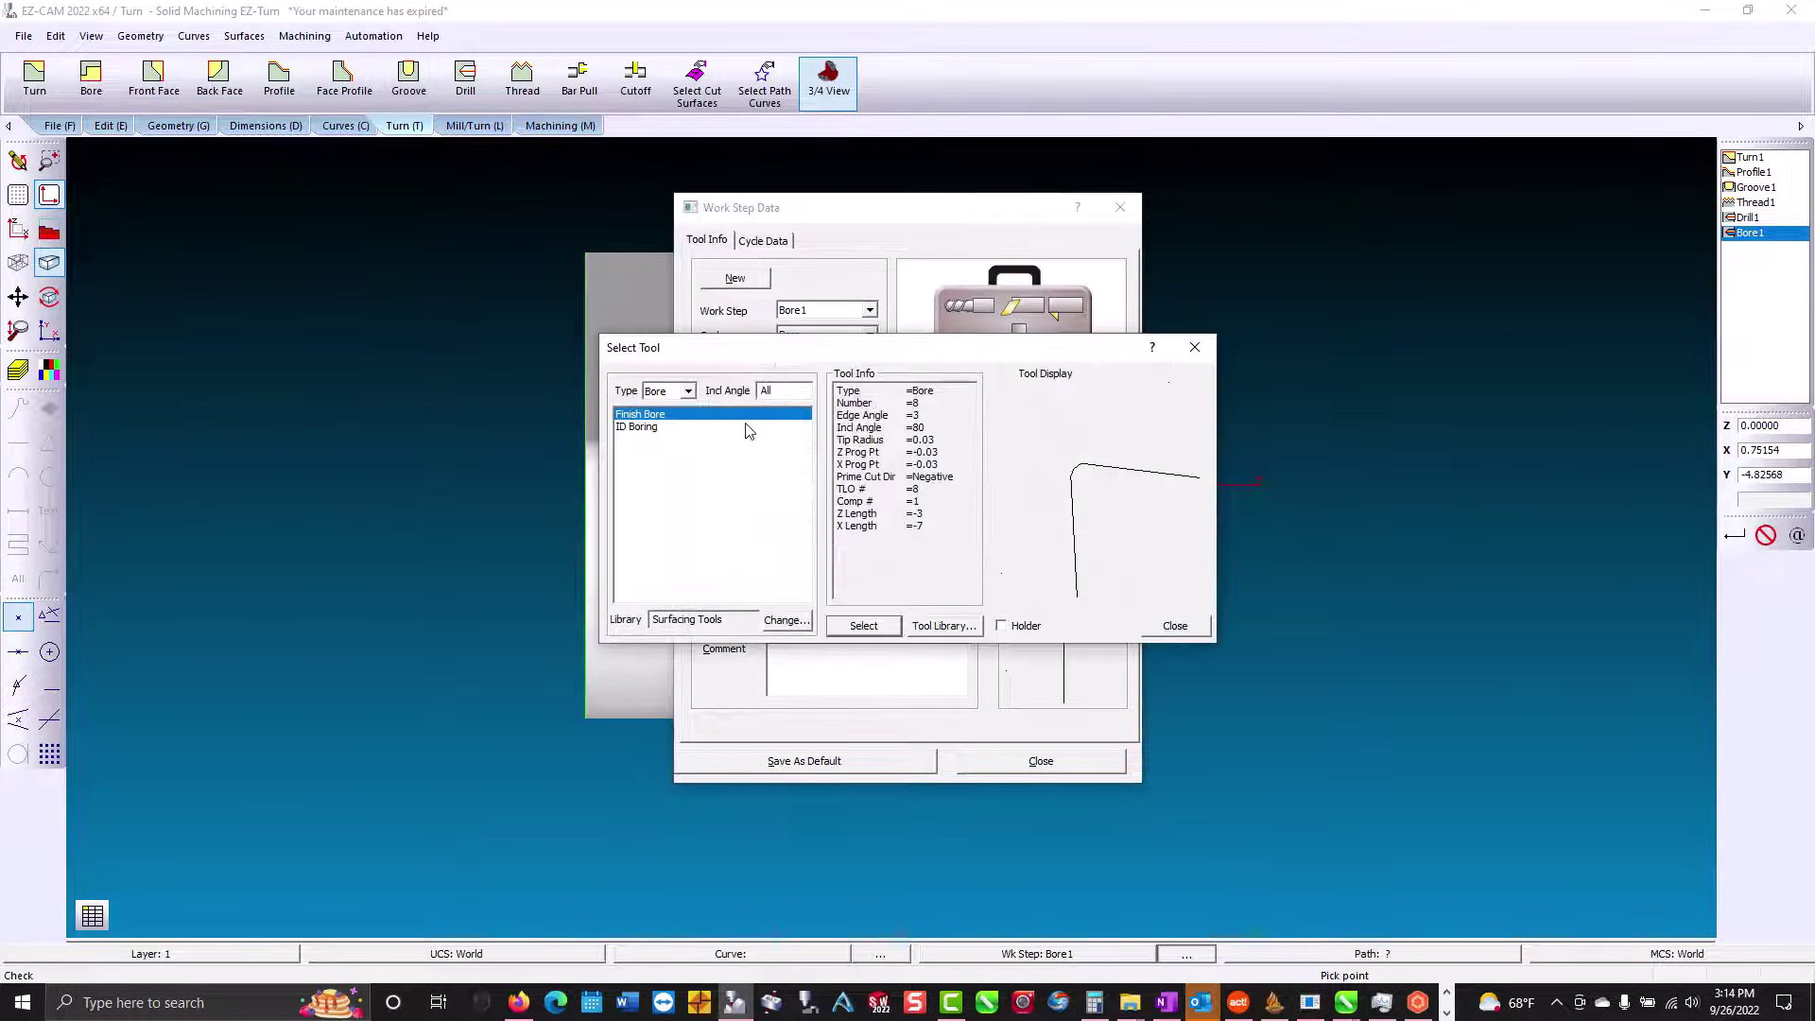
double_click(747, 428)
Give Bore1 0.01 Z/X finish allowances, Peck Step 0 and Skip Groove on.
click(754, 242)
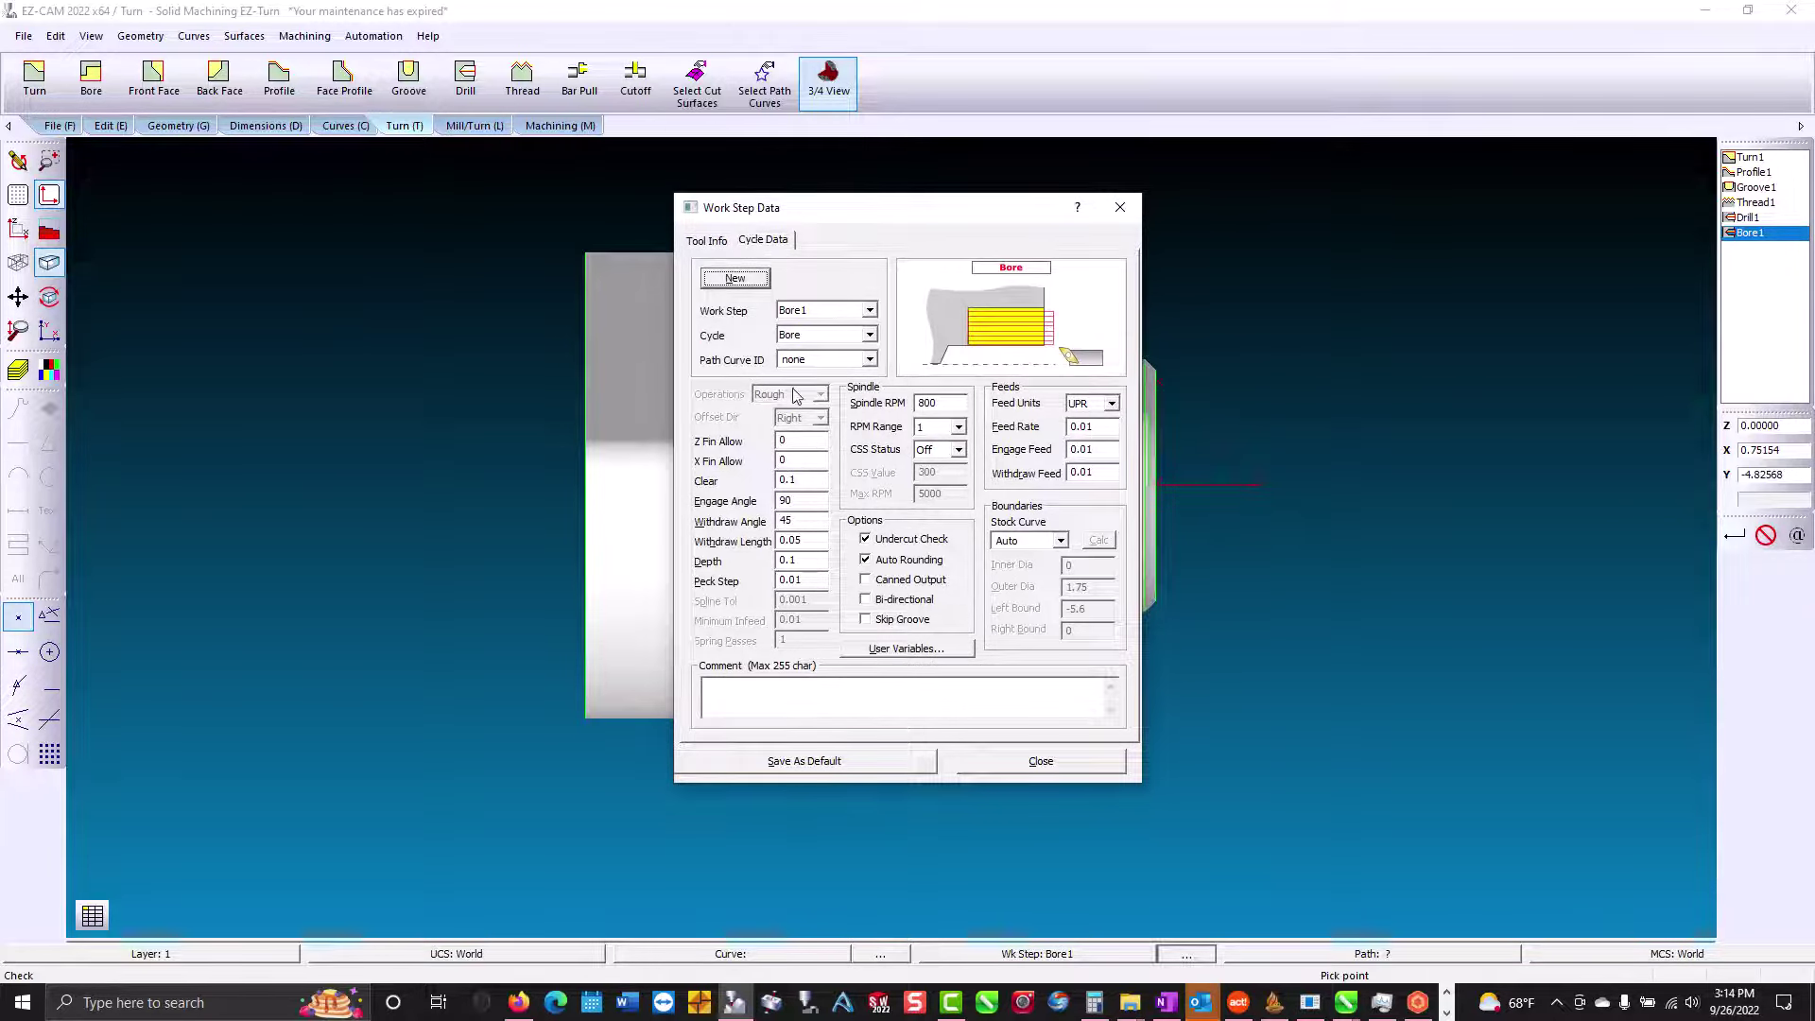
click(814, 440)
text(.01)
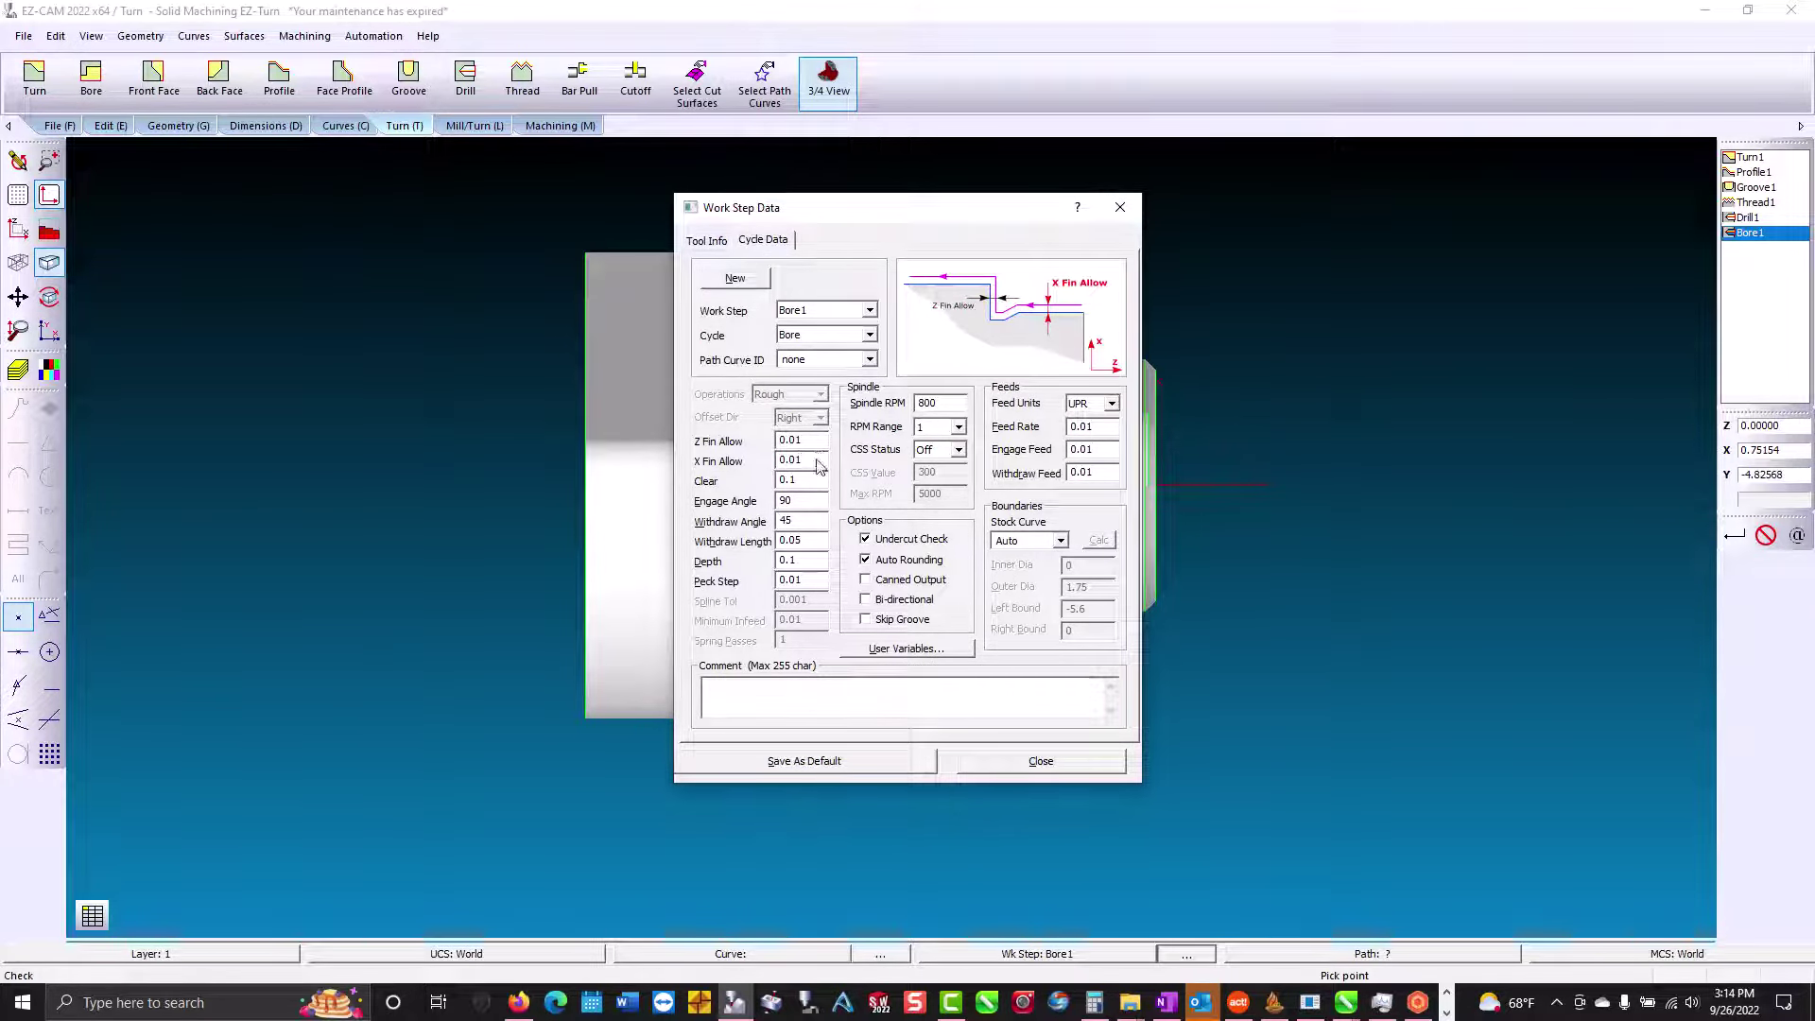
double_click(817, 579)
text(0)
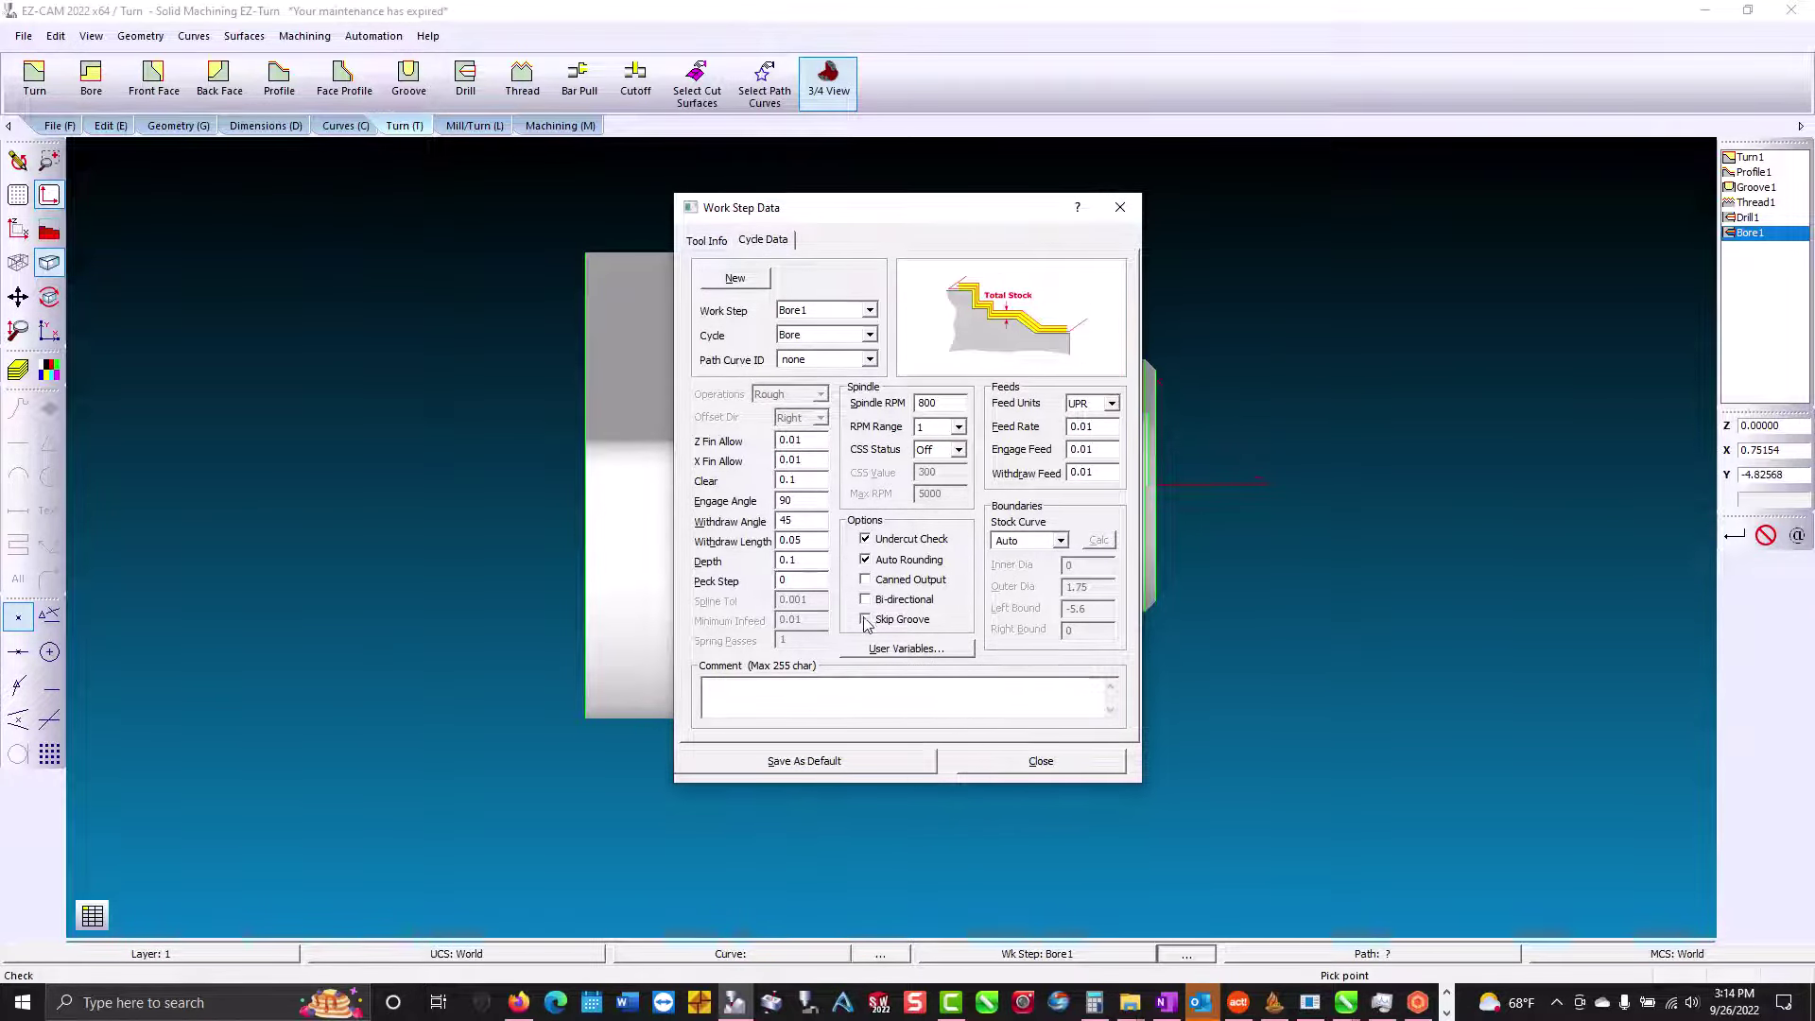
click(865, 619)
click(1002, 762)
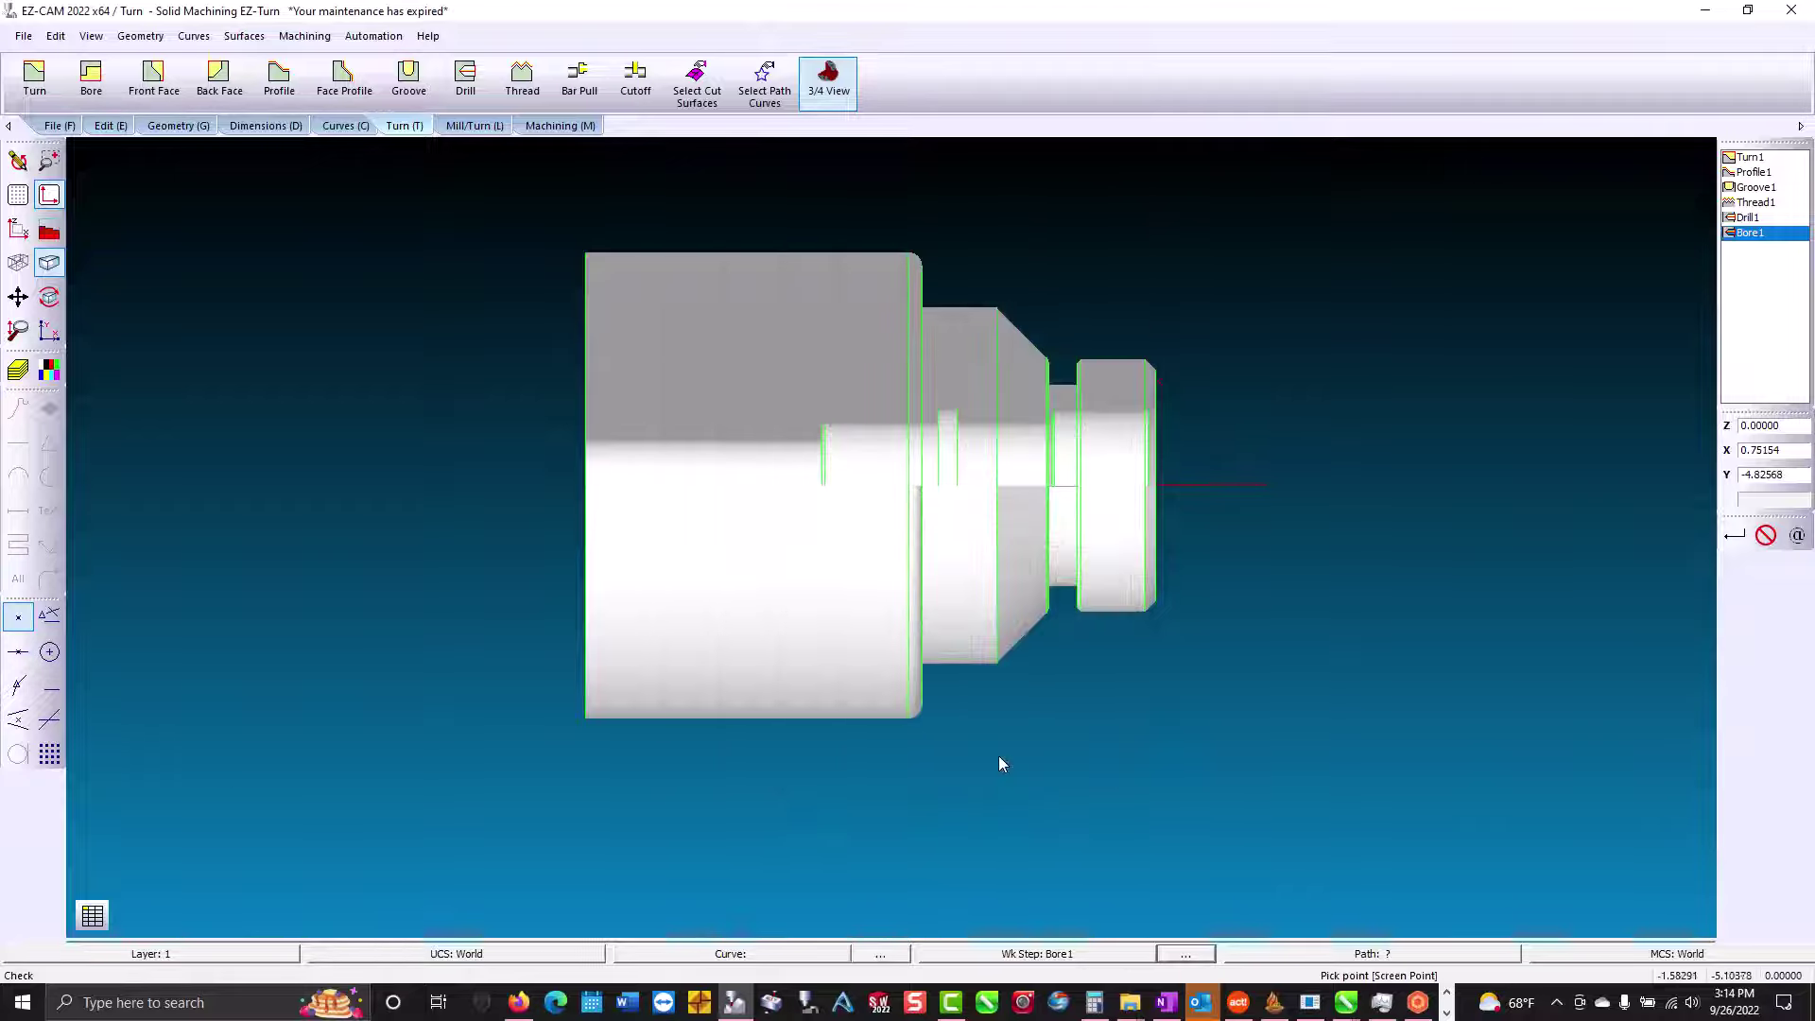
Verify the Bore1 toolpath inside the hole, then return to the Turn tab.
click(566, 127)
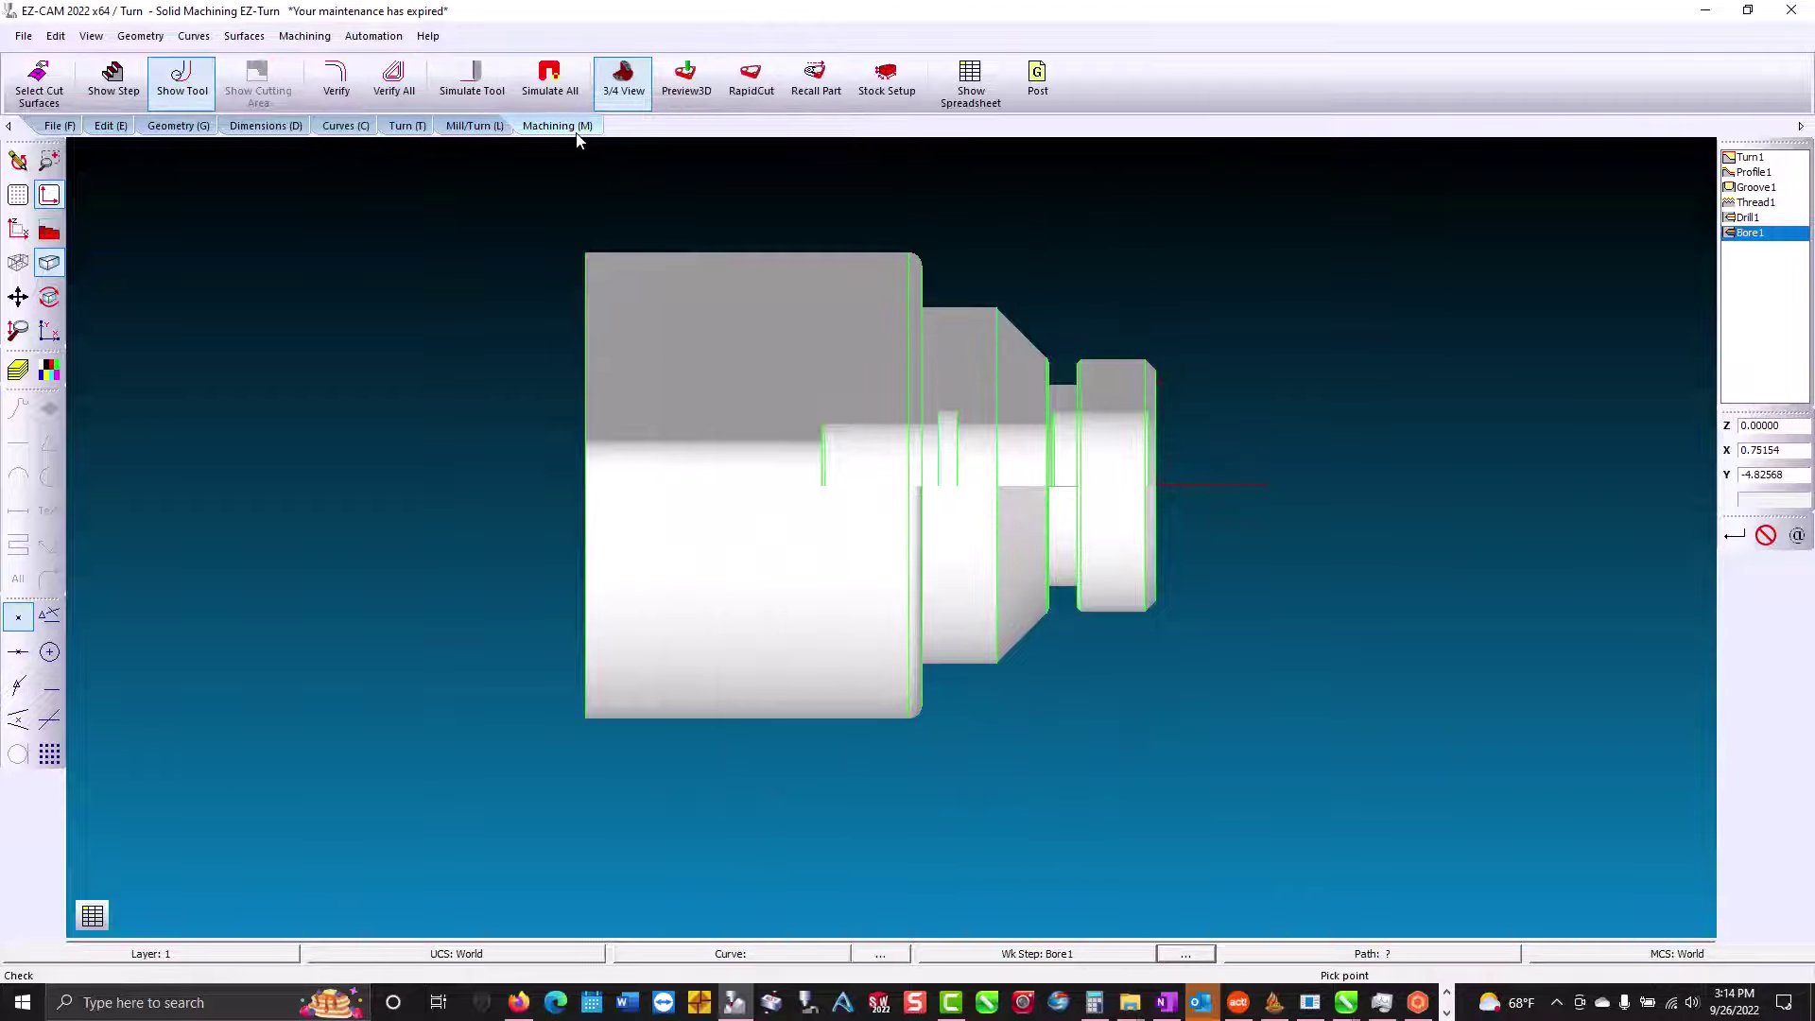
click(335, 87)
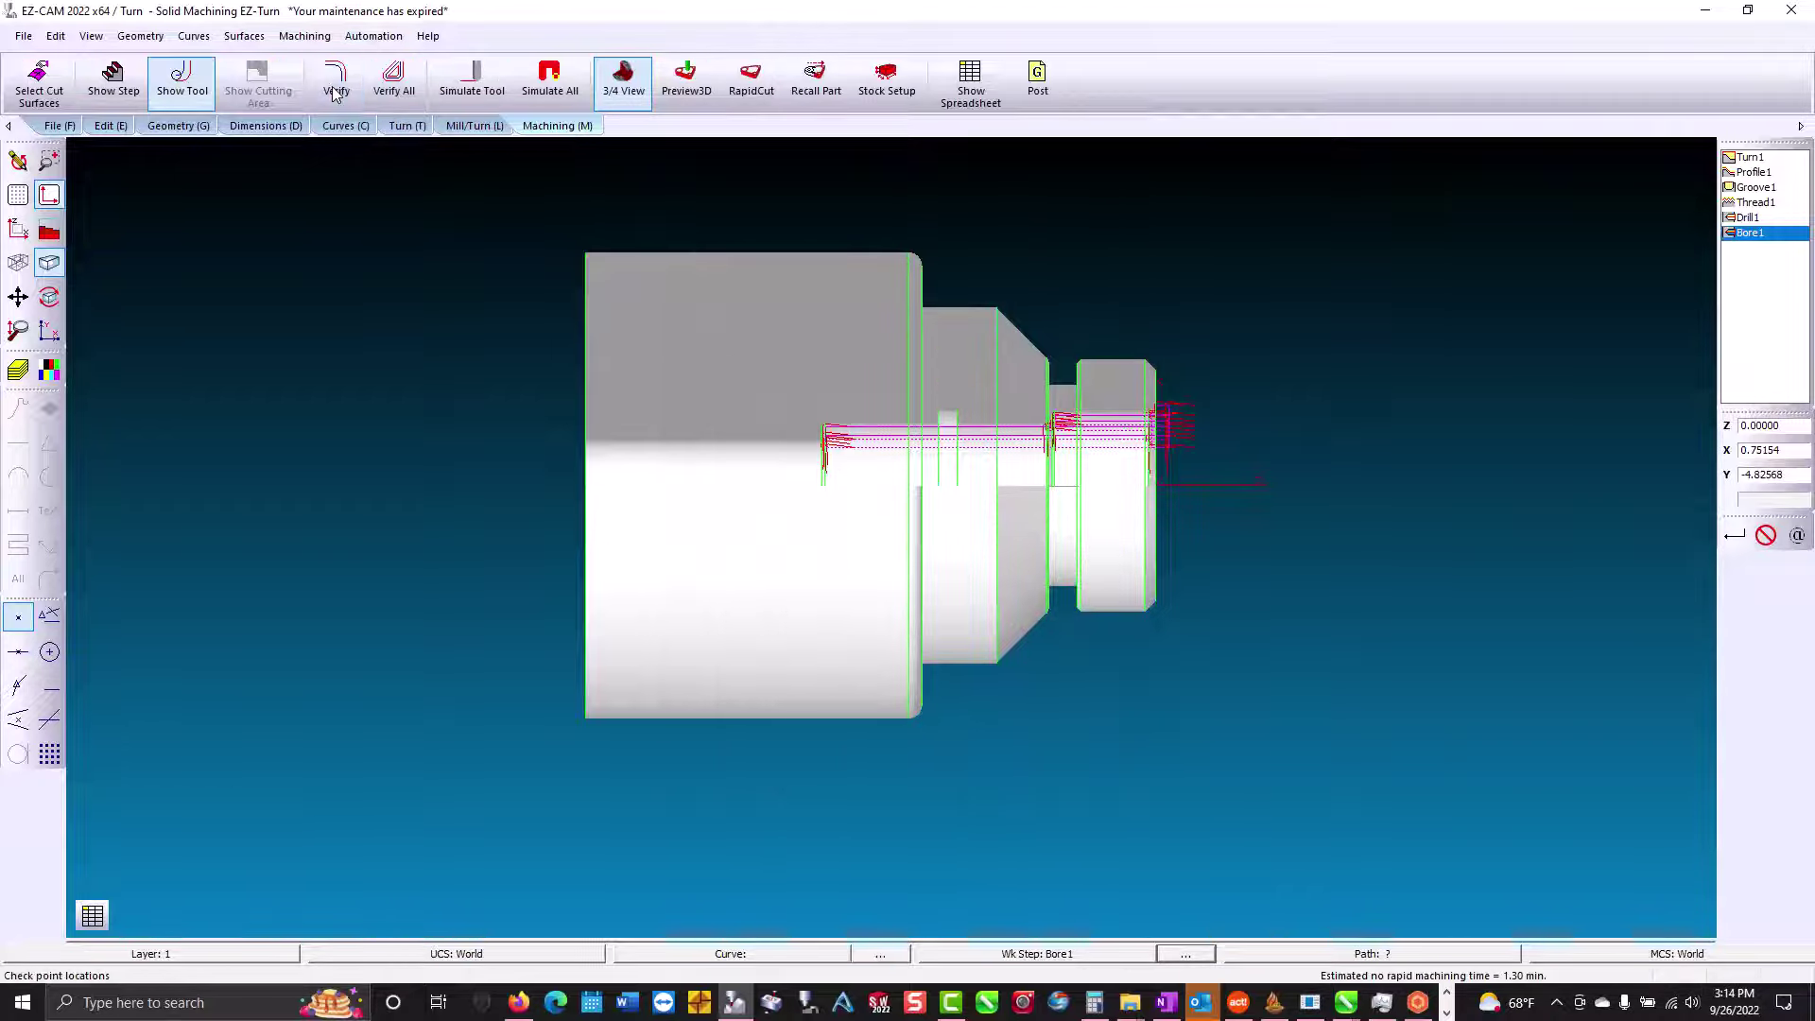
click(404, 126)
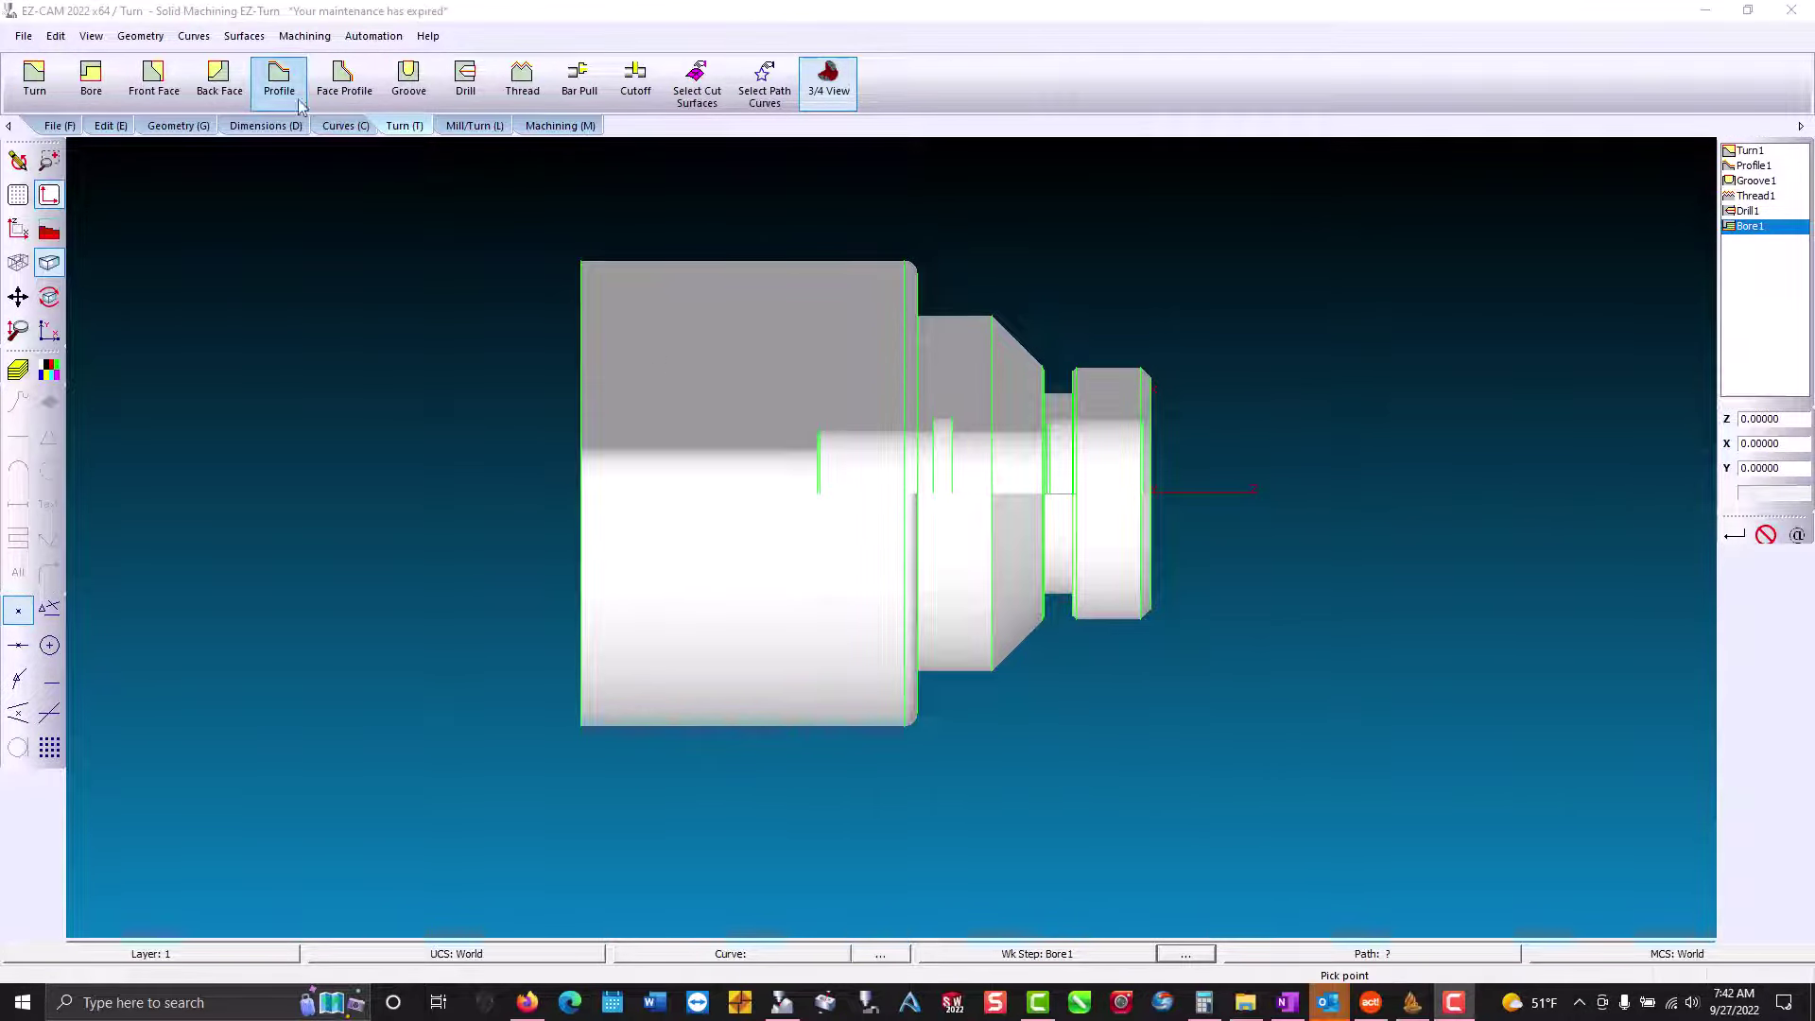
Create the Profile2 work step and assign the Finish Bore tool from the Bore tools.
click(278, 81)
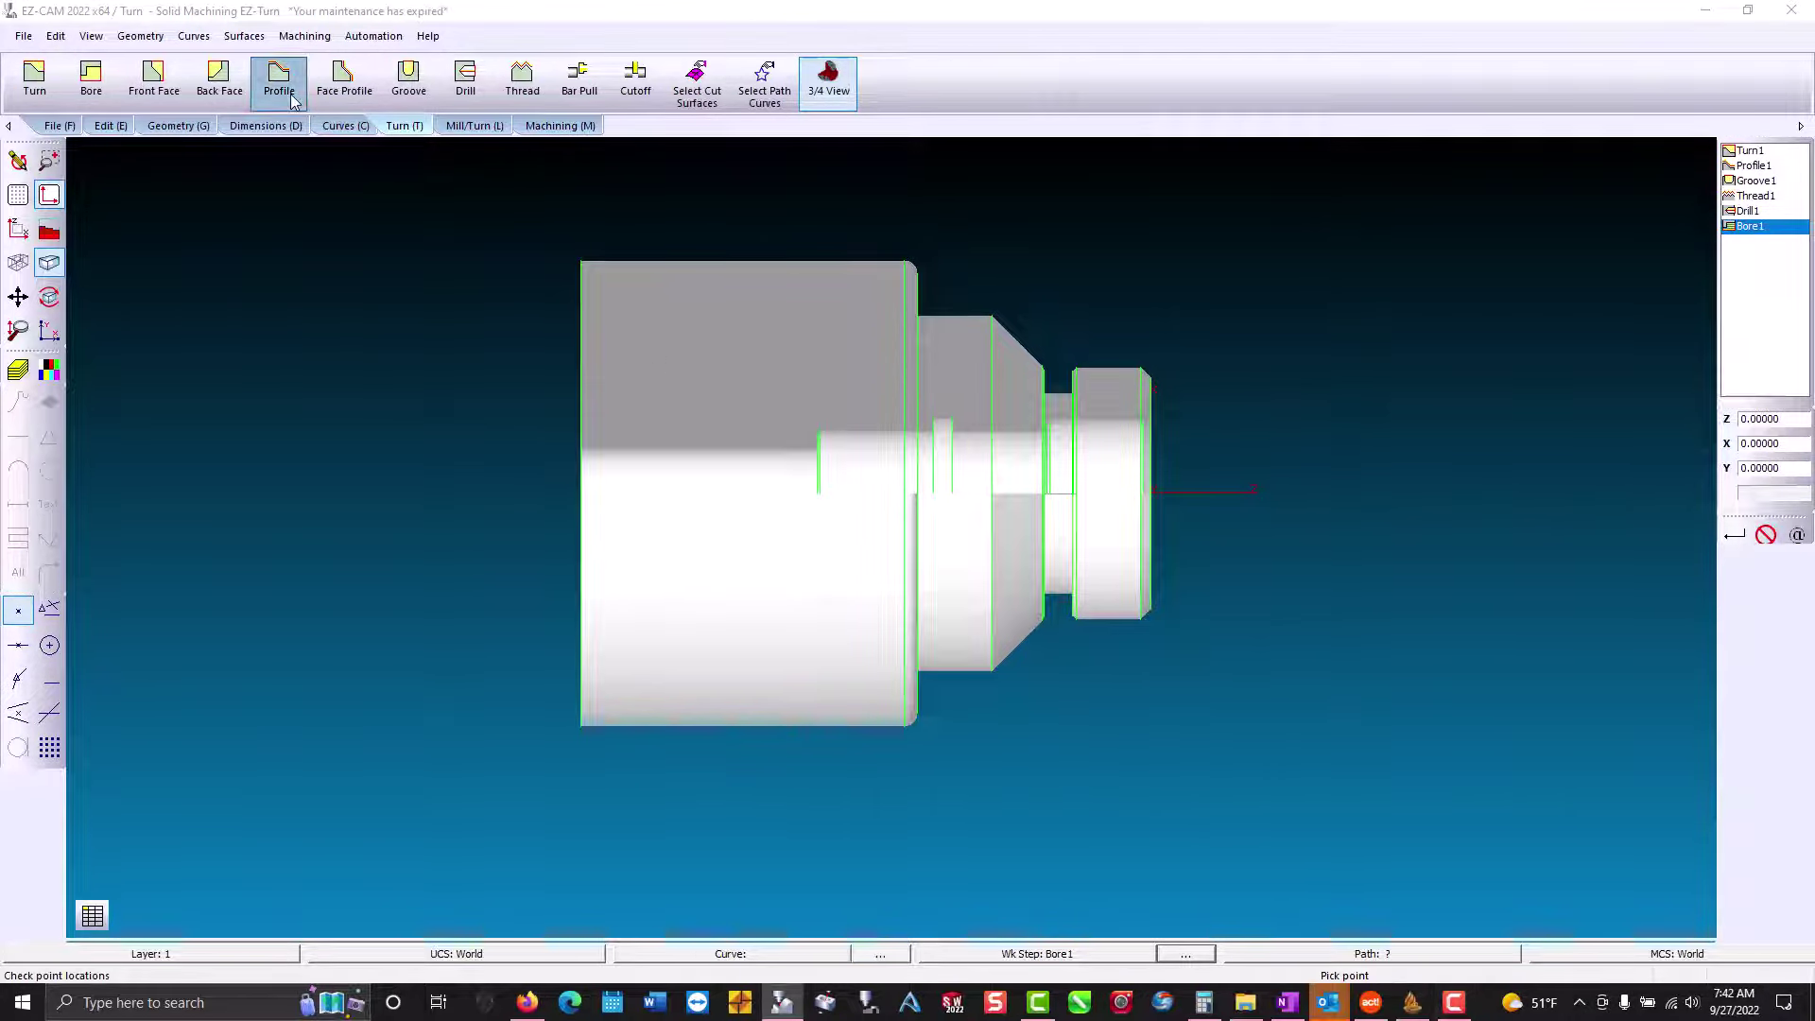
click(286, 401)
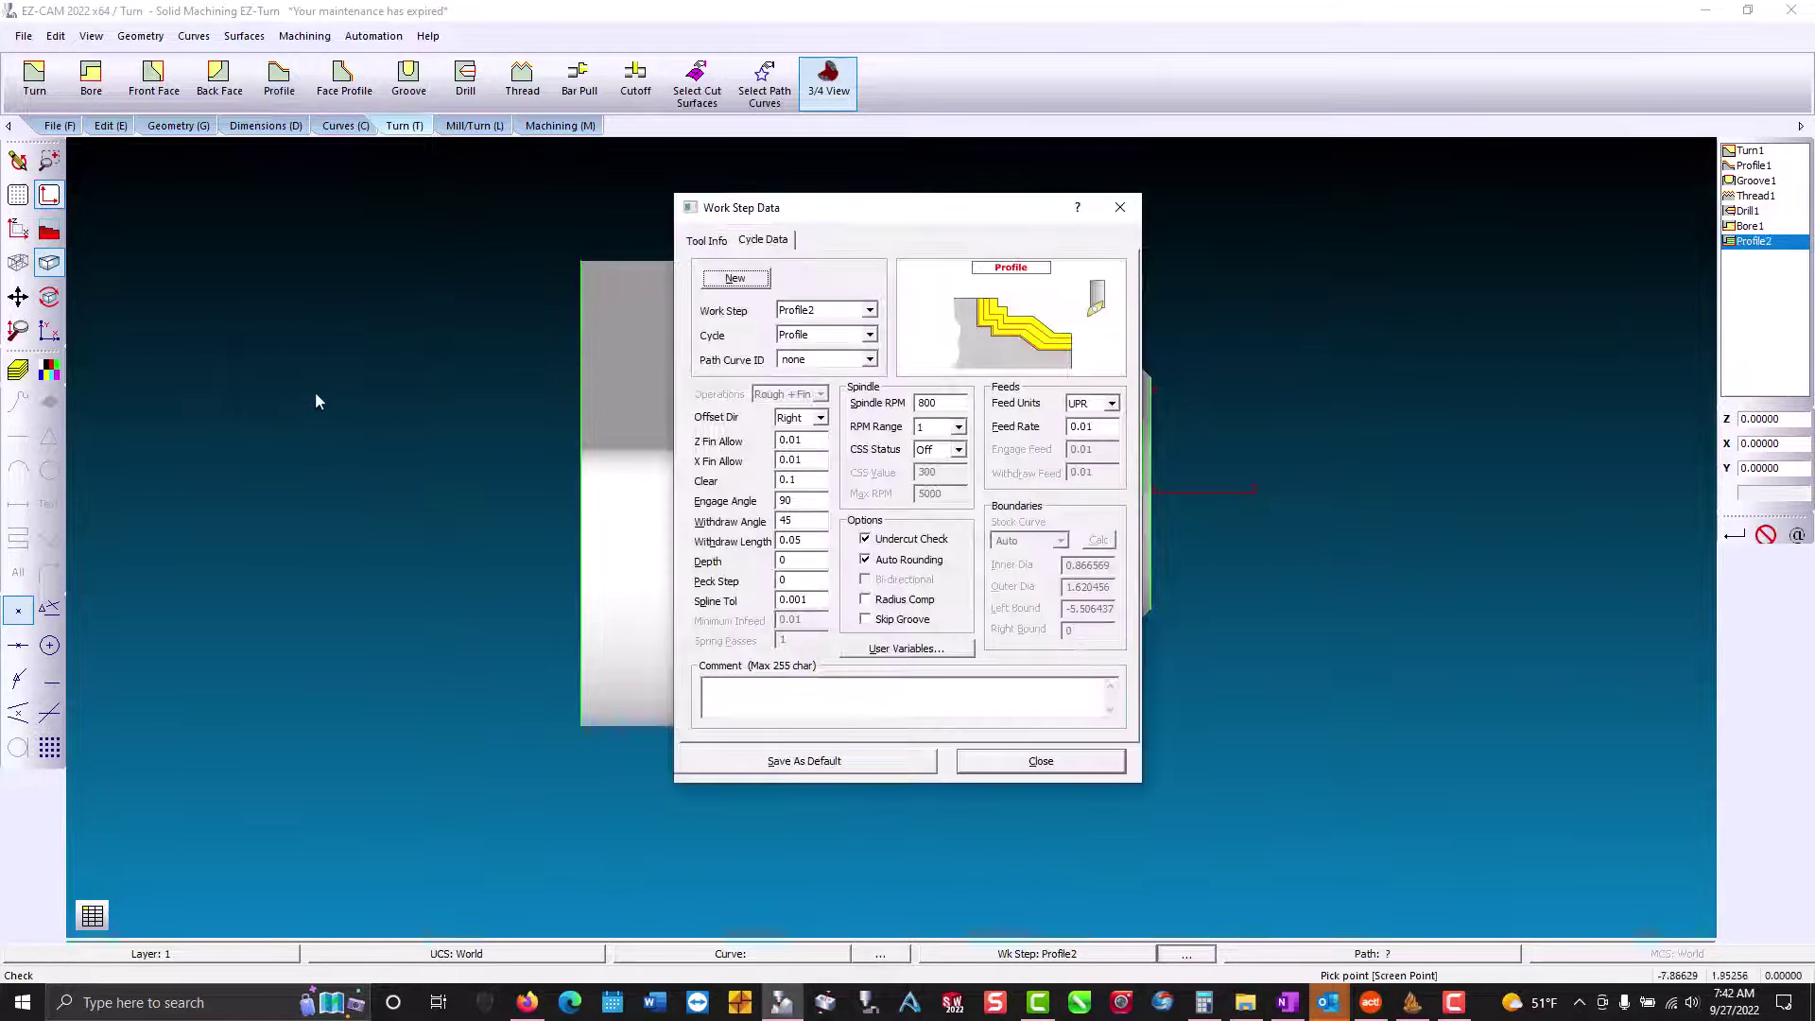
click(718, 242)
click(821, 406)
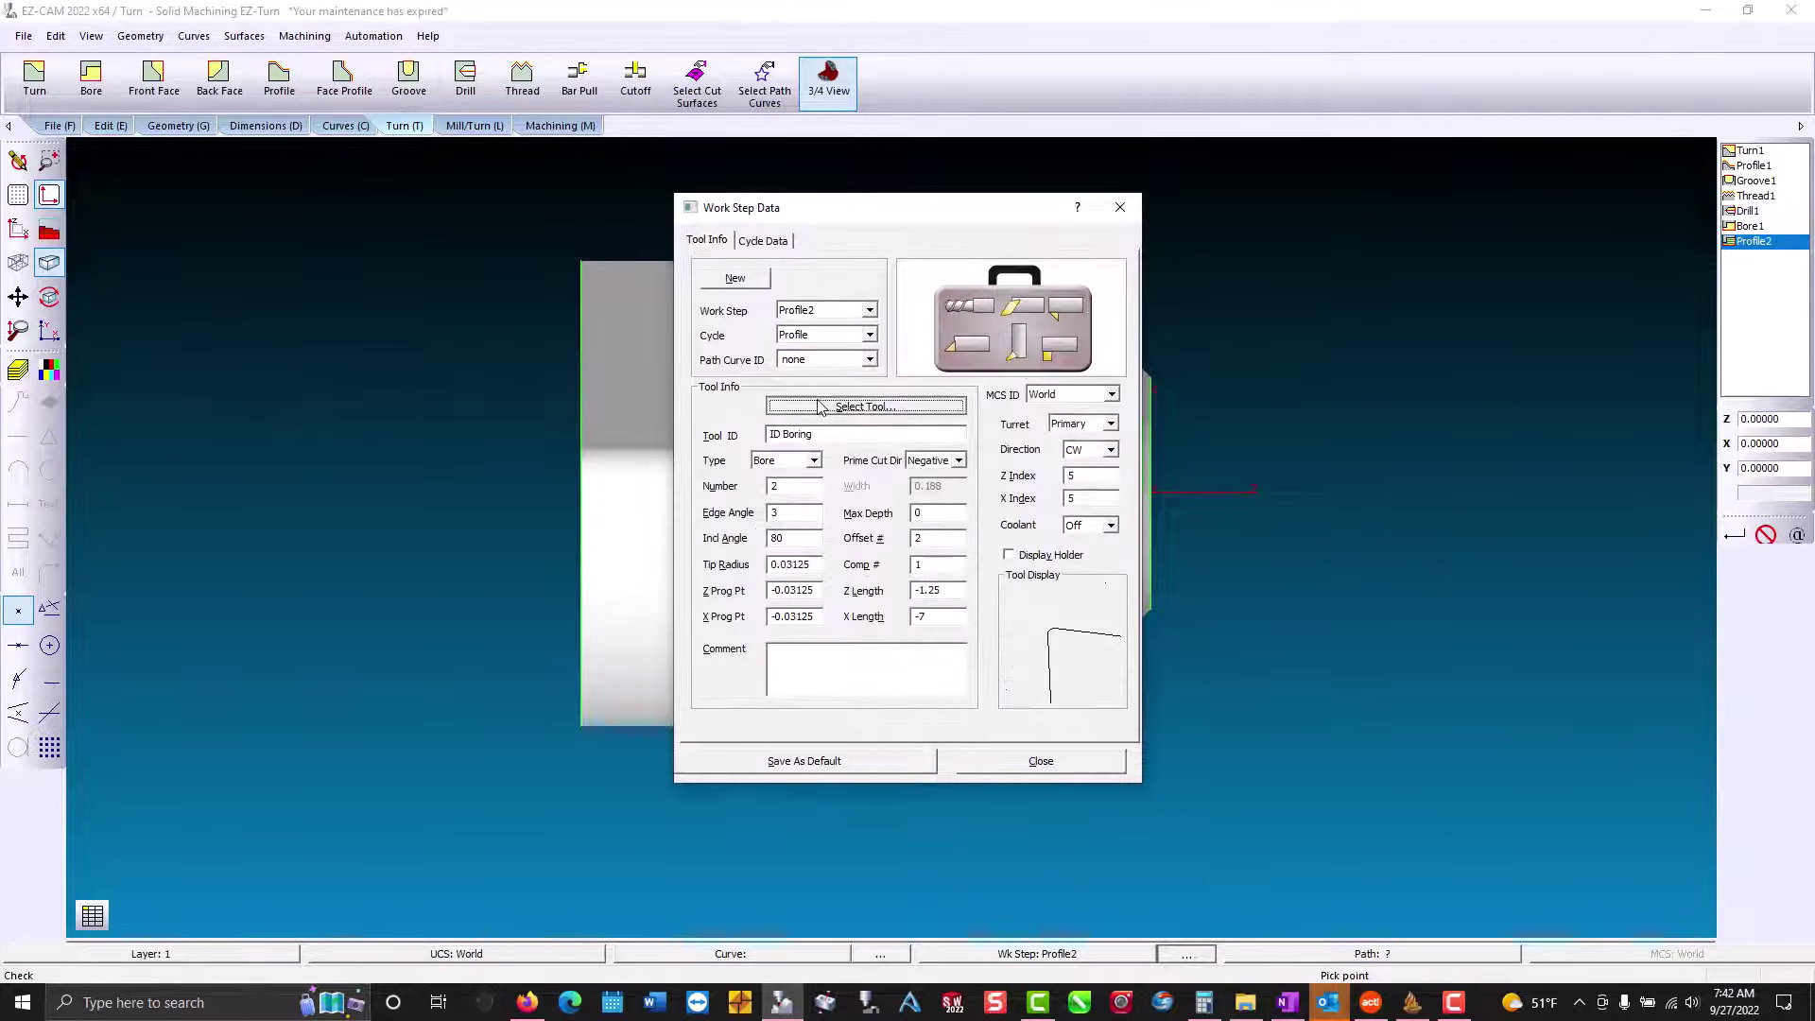
click(689, 392)
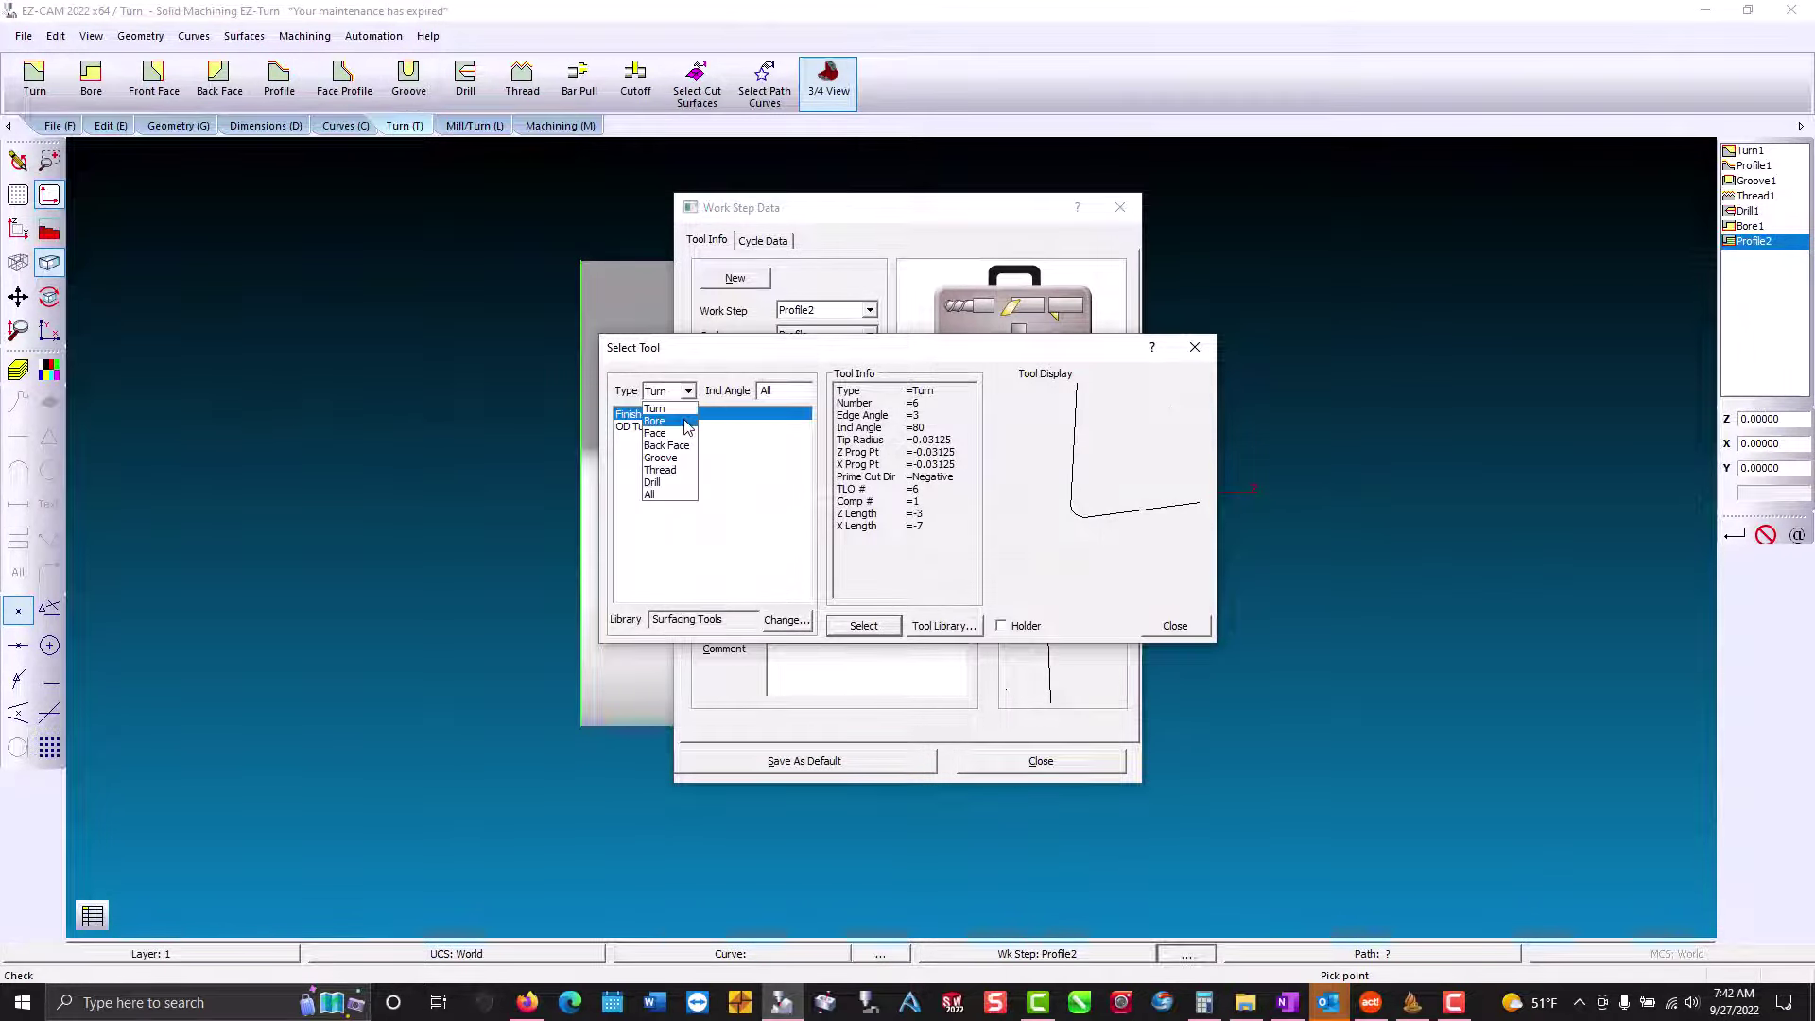
click(687, 422)
double_click(685, 416)
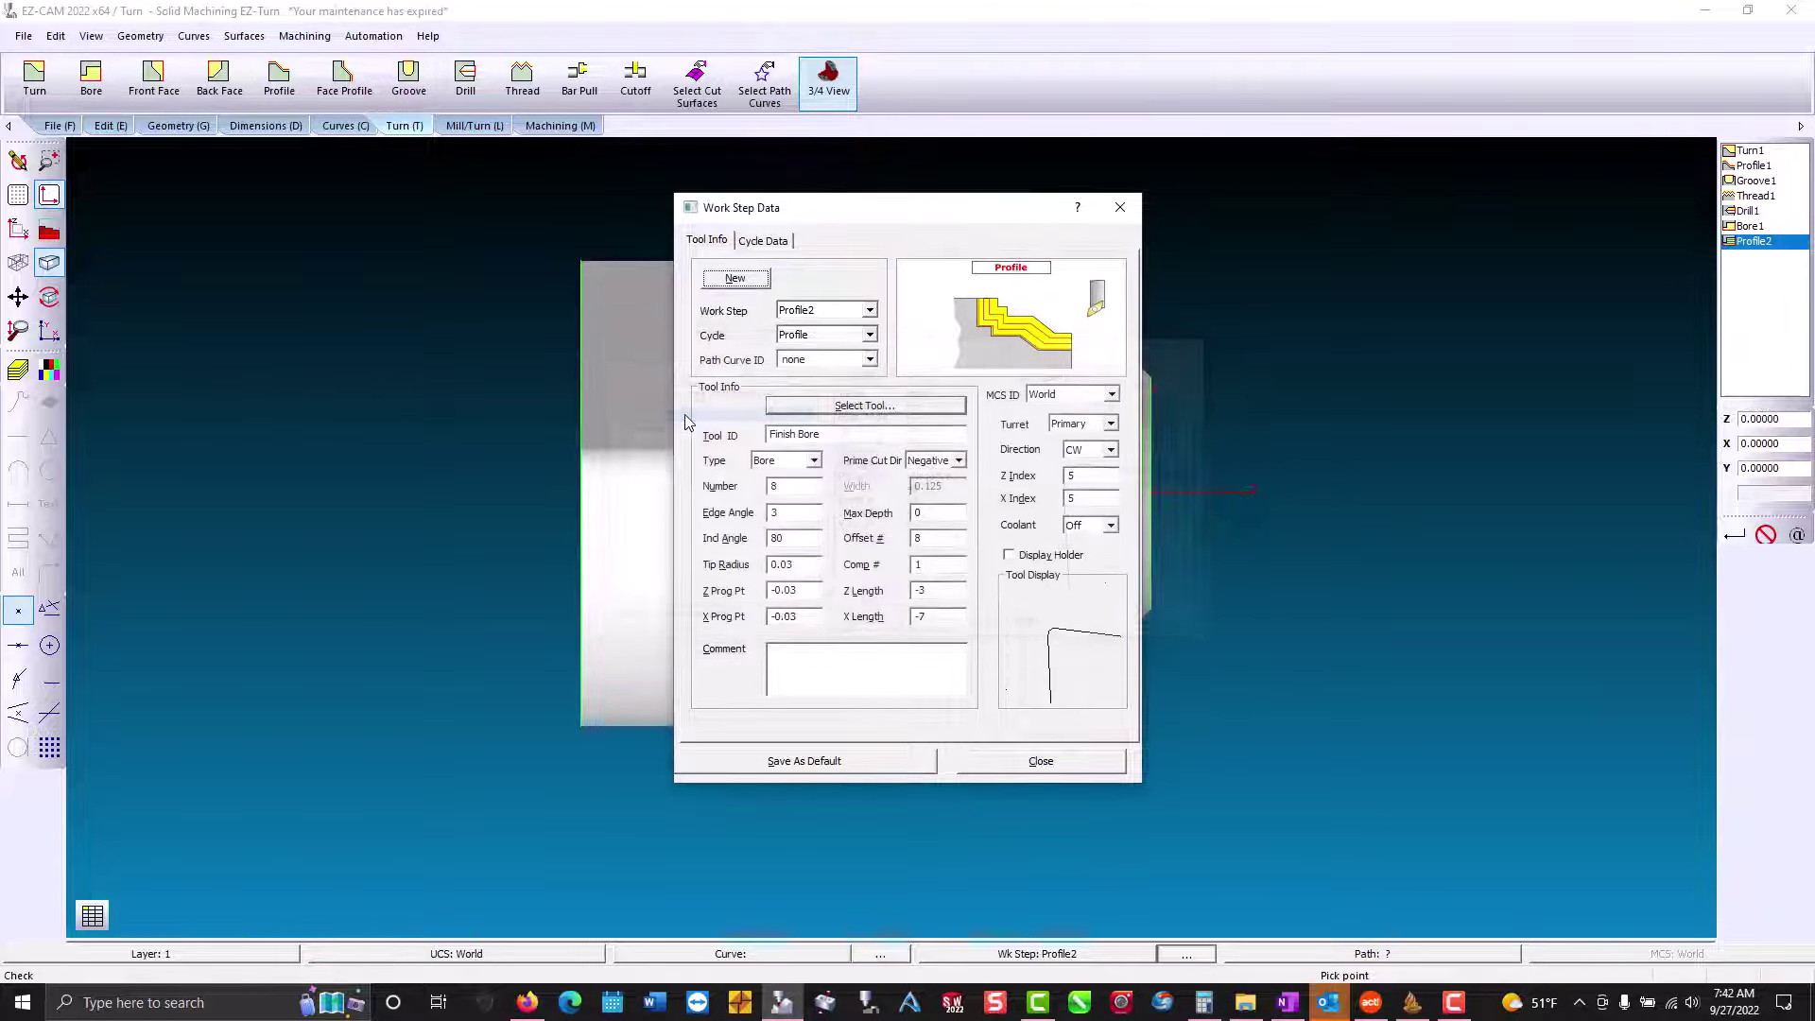
Give Profile2 a Left offset, 0 finish allowances, 0 engage angle, and Skip Groove.
click(759, 241)
click(813, 419)
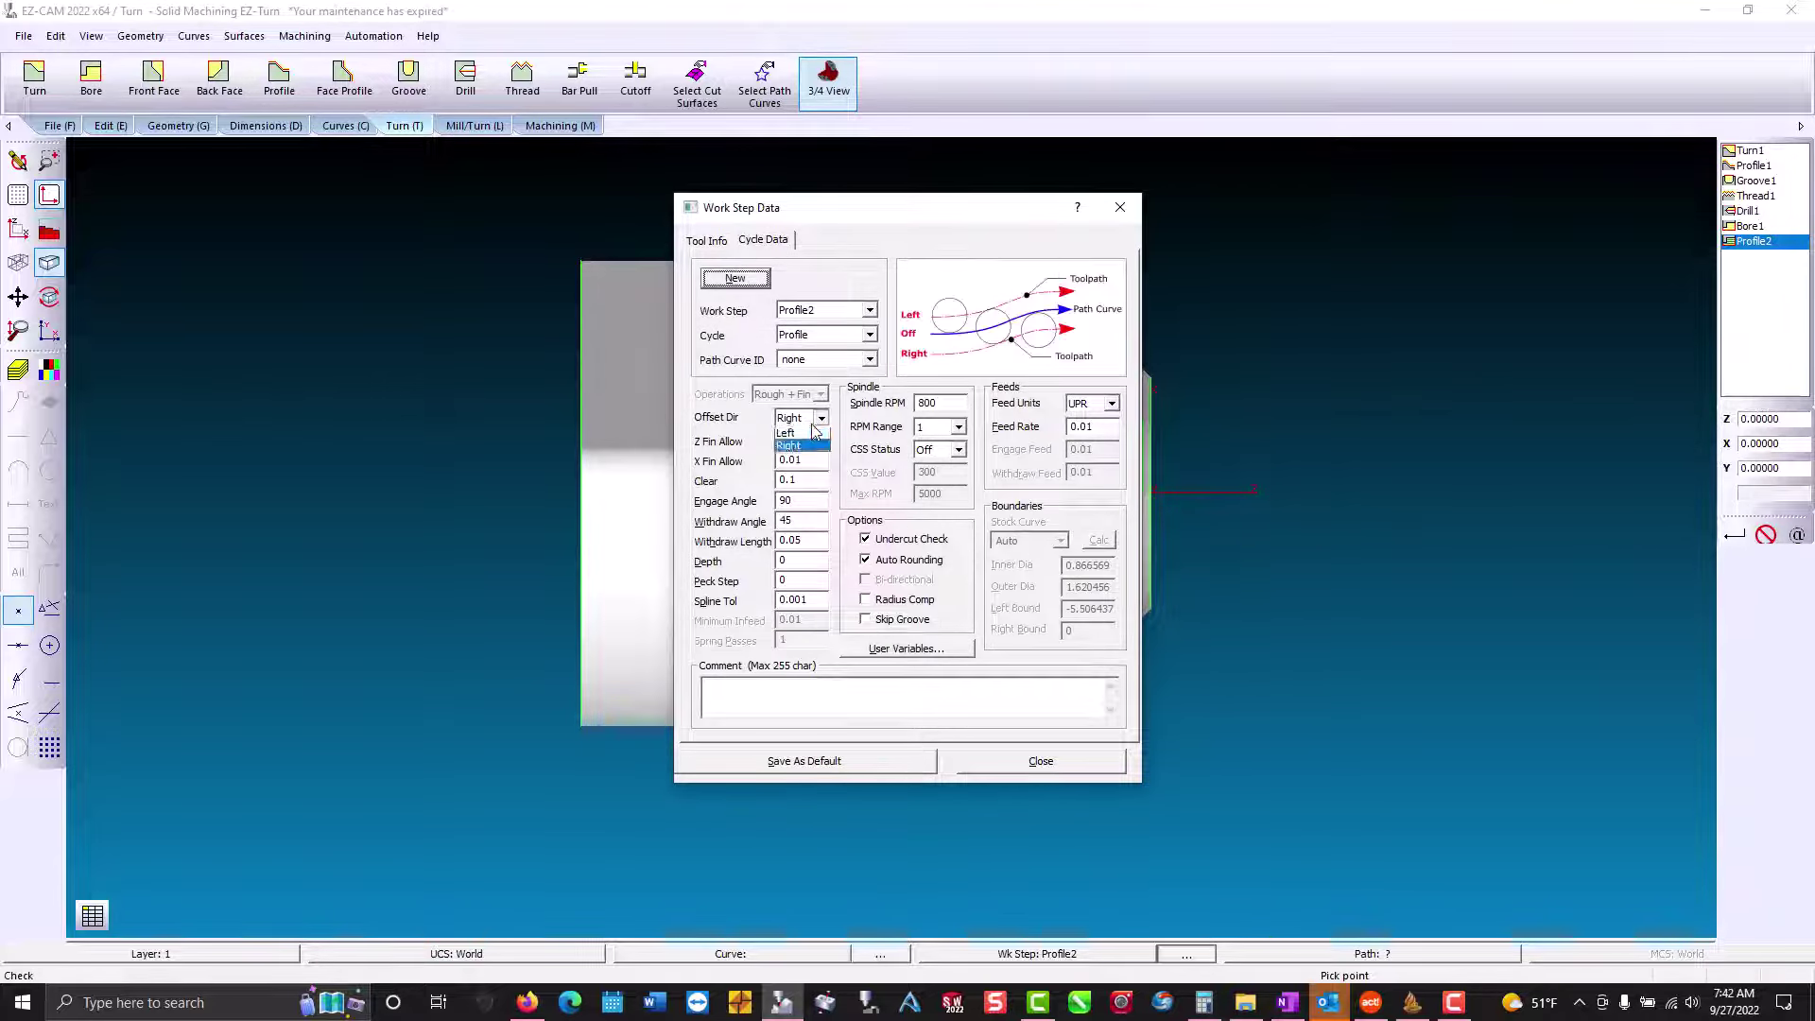
click(814, 441)
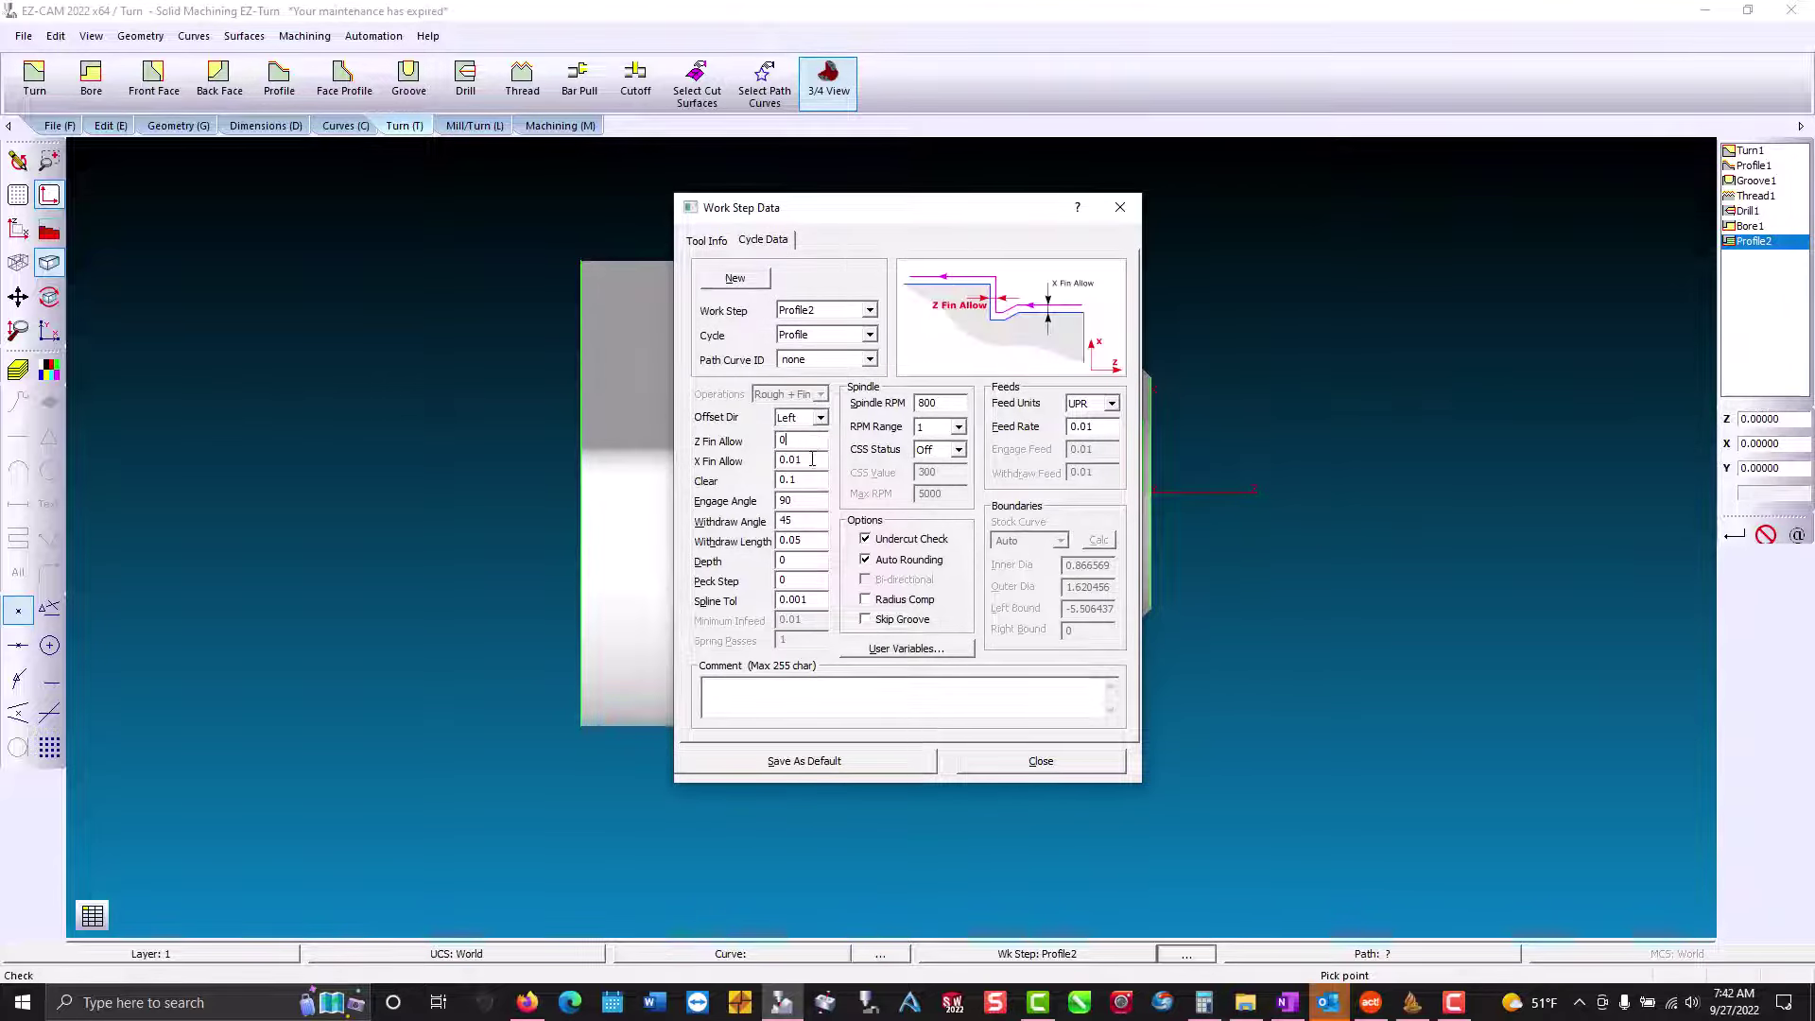
text(0)
double_click(802, 501)
text(0)
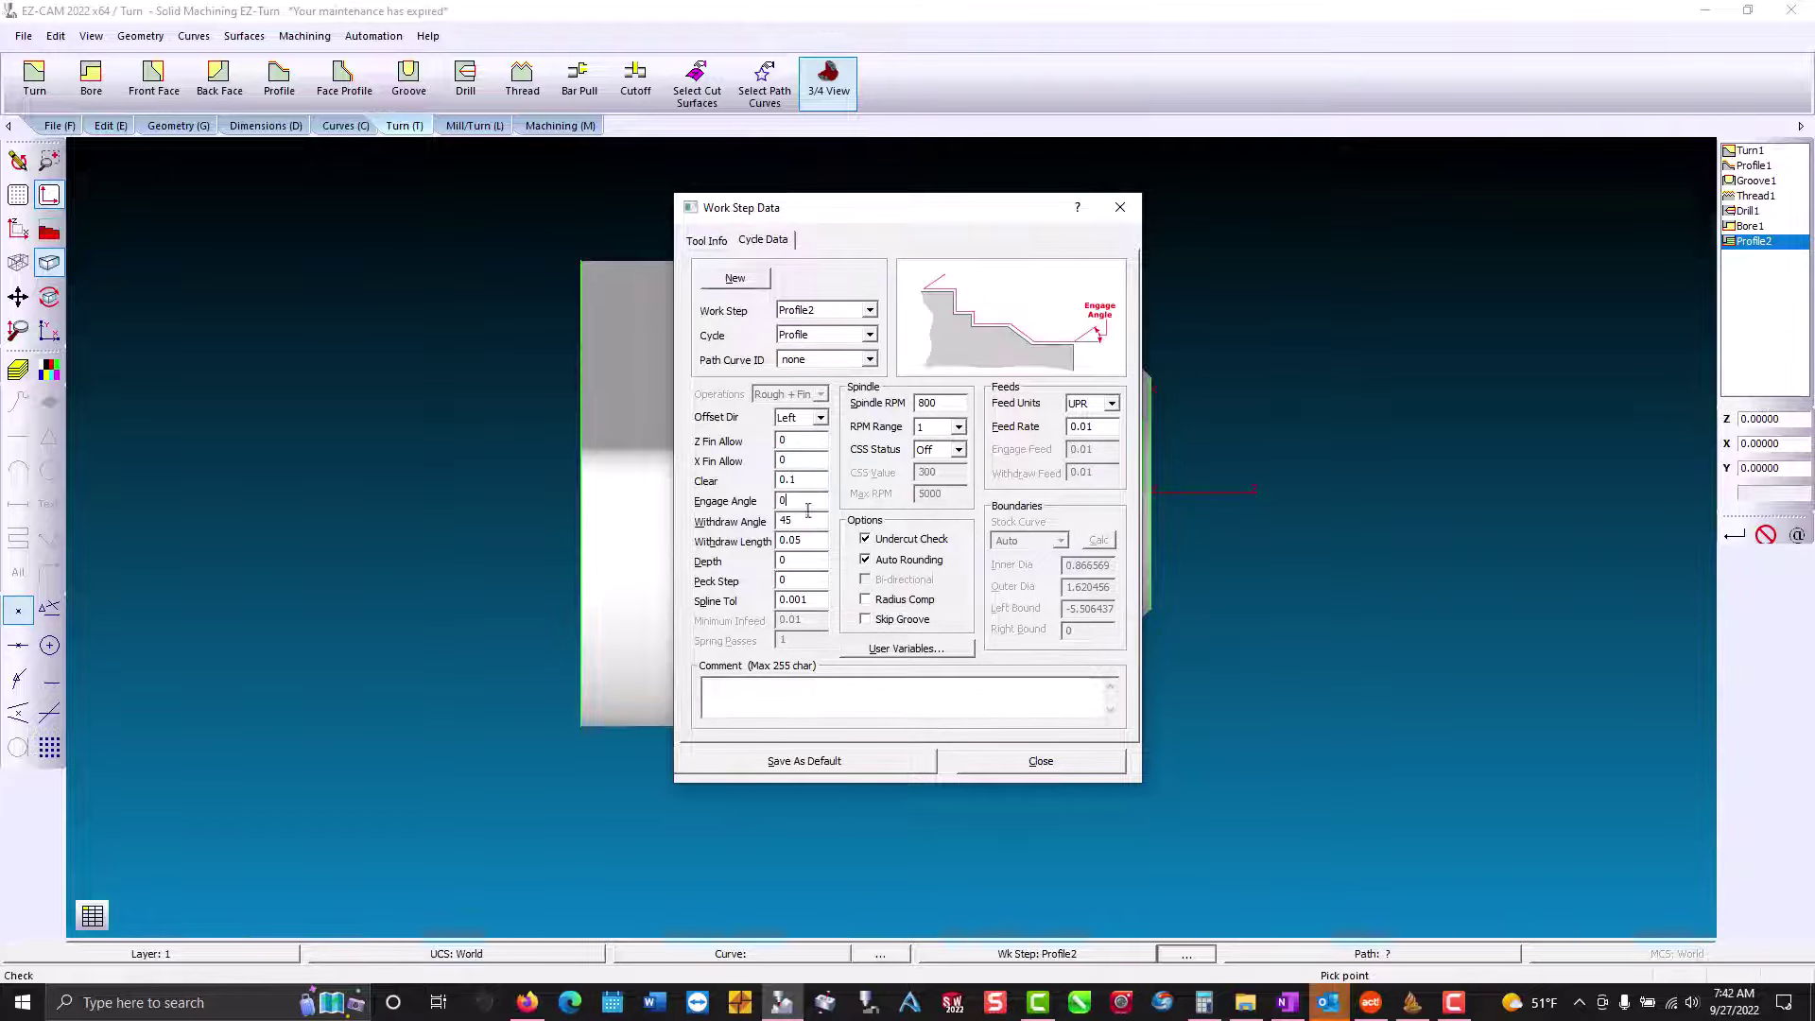
click(864, 621)
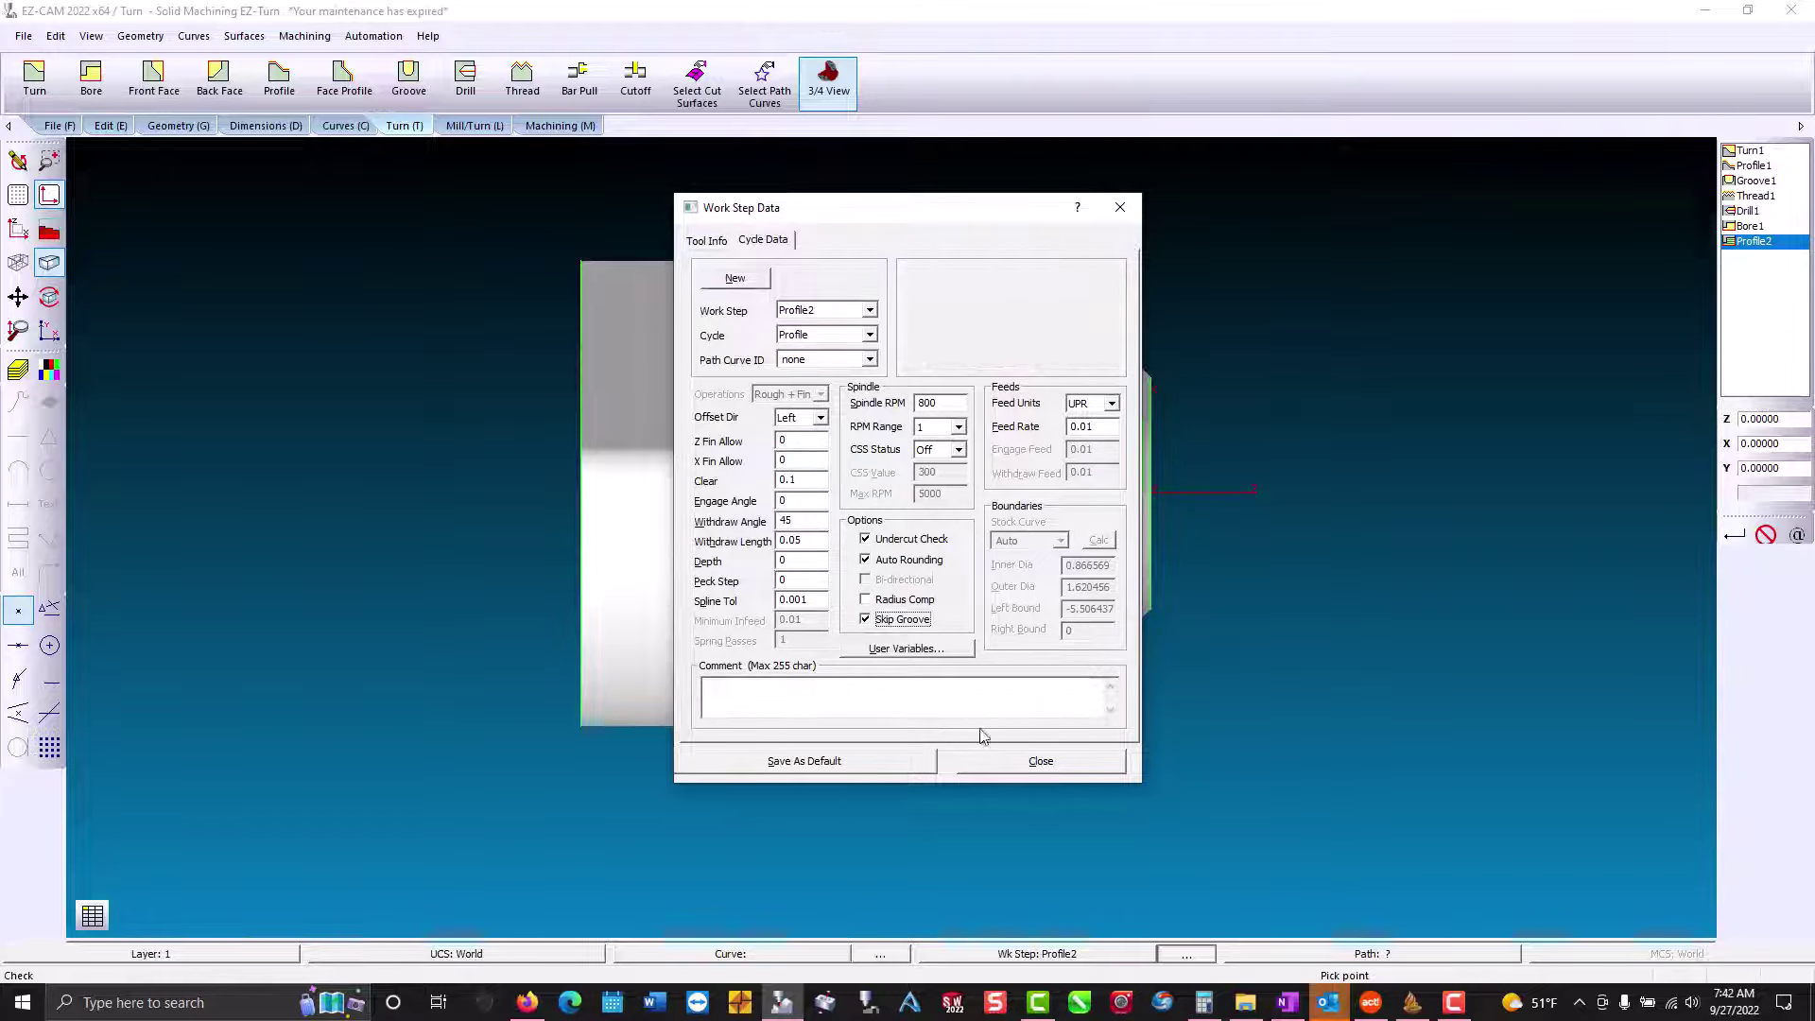
click(1001, 756)
Verify the Profile2 bore finishing toolpath and show the machined part in Preview3D.
click(531, 129)
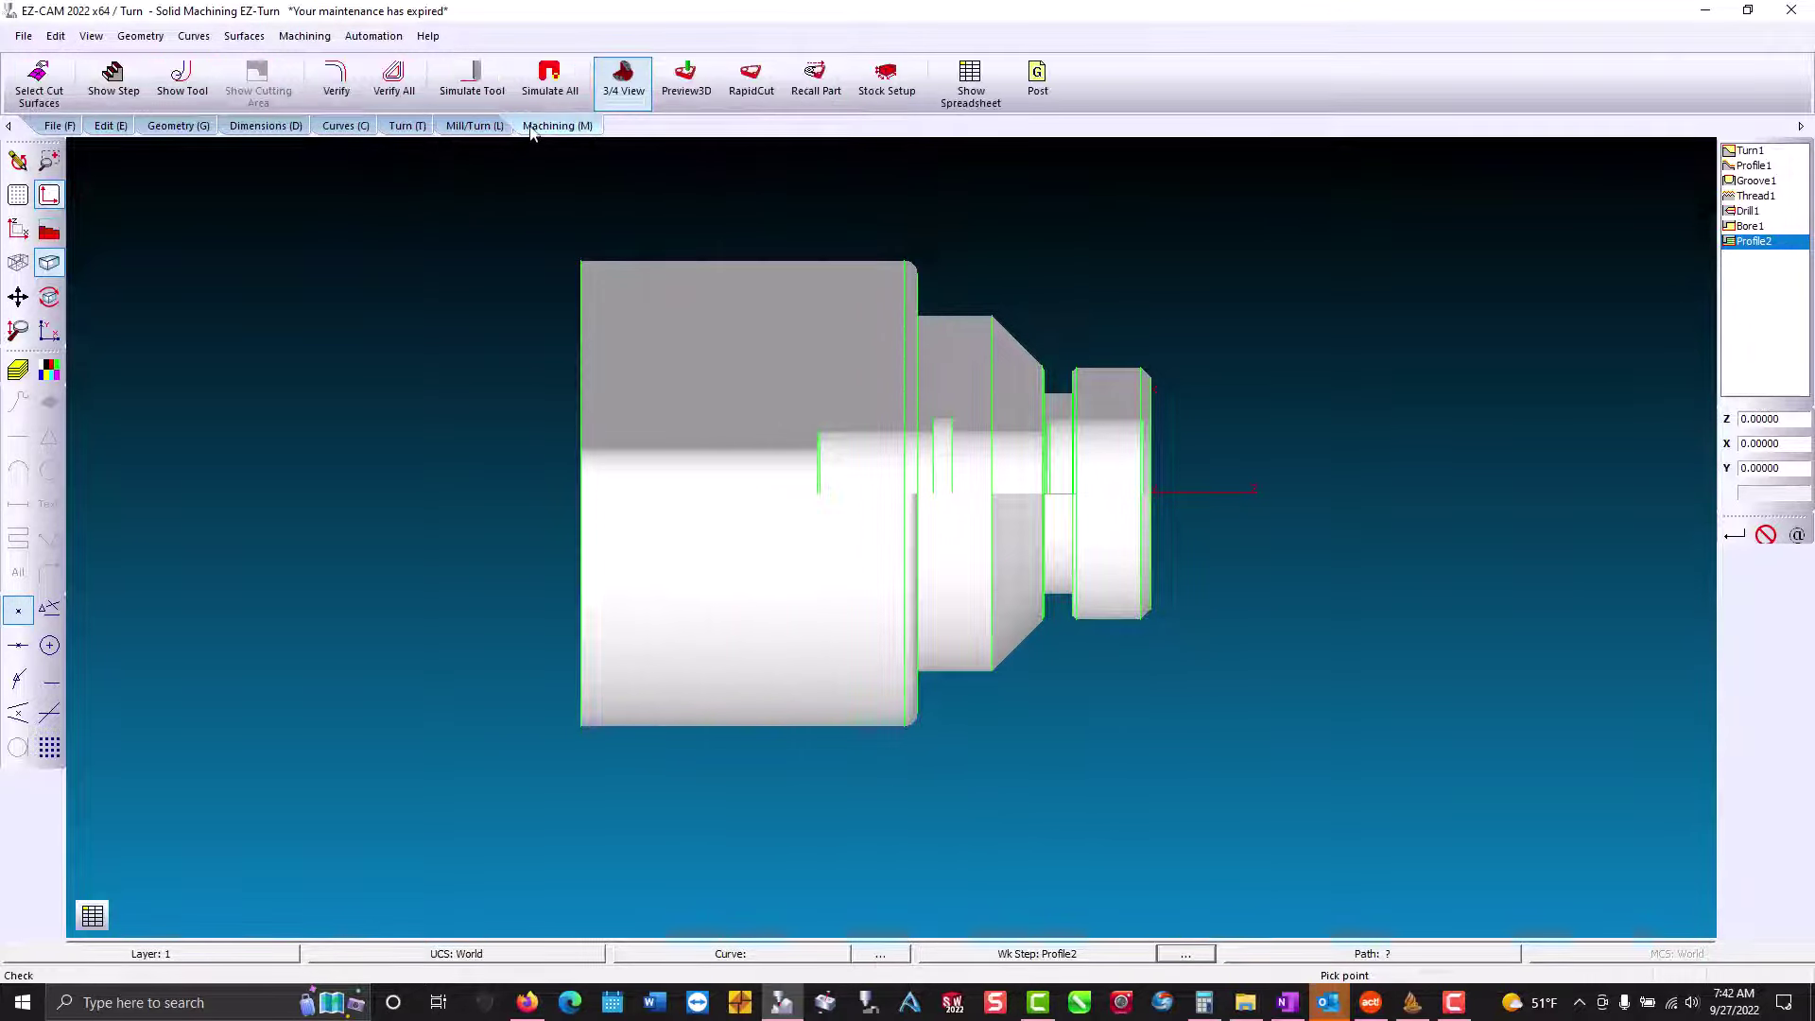
click(341, 85)
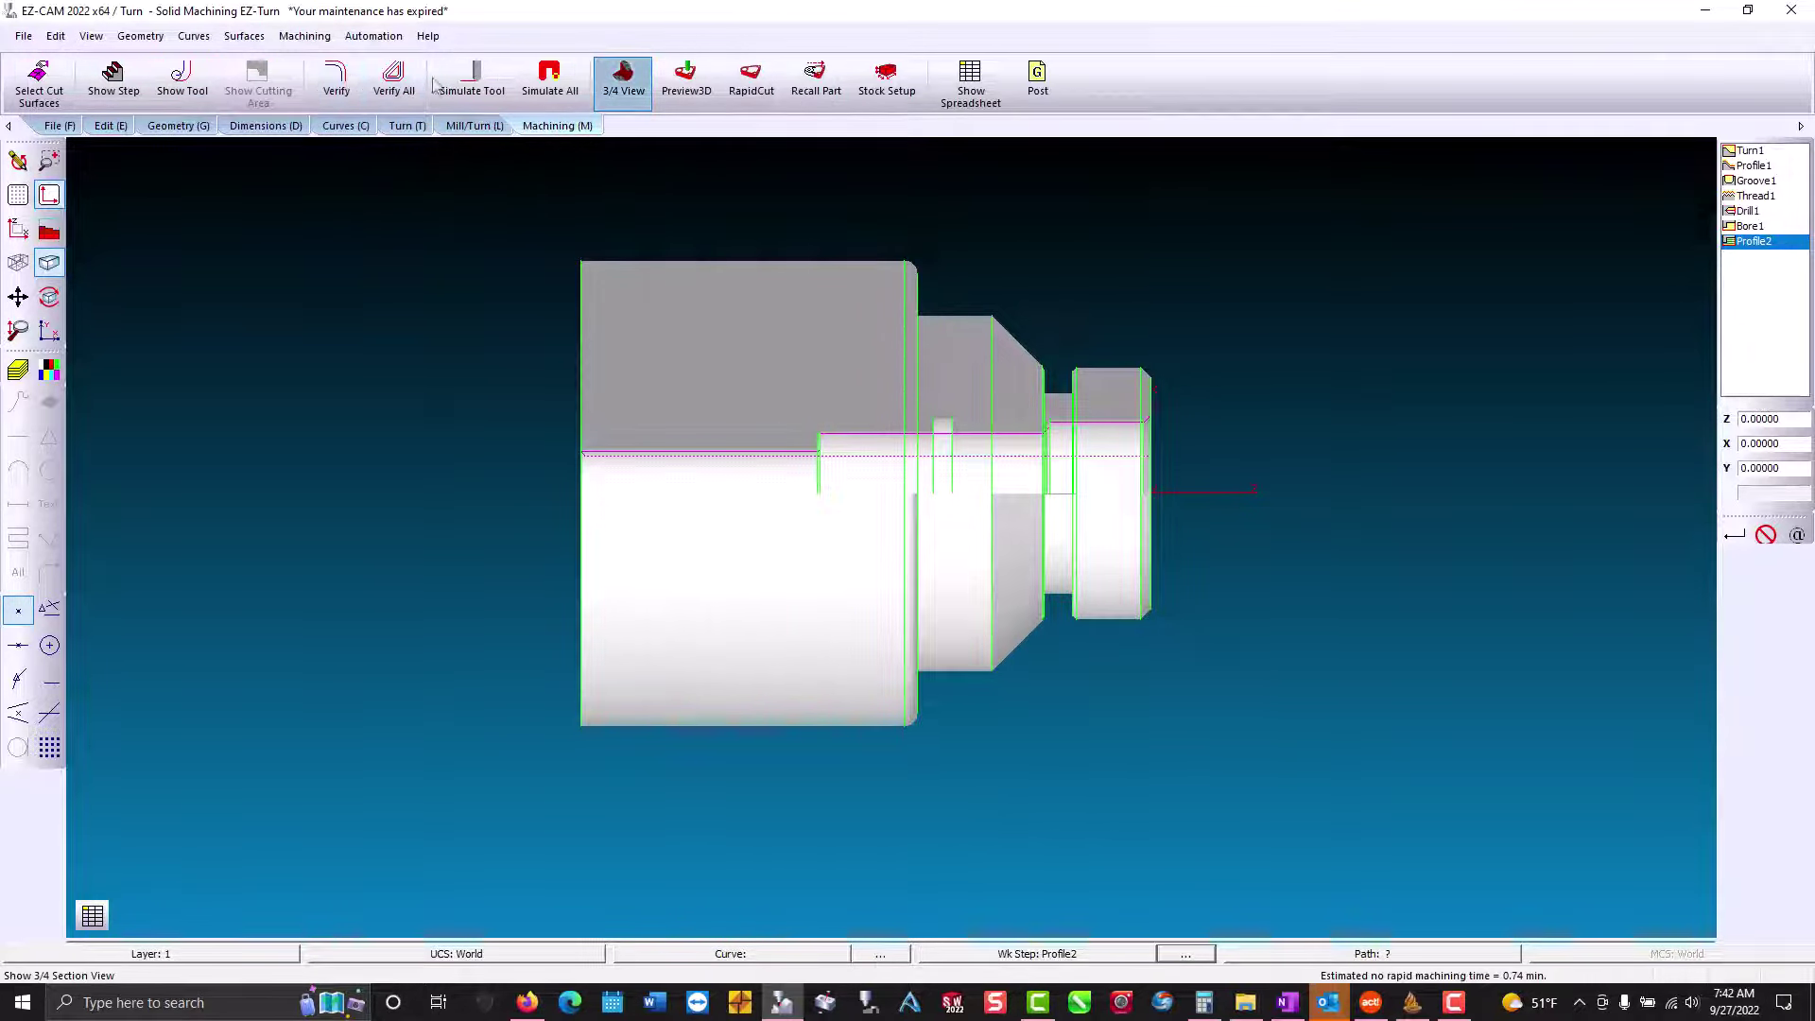
click(685, 80)
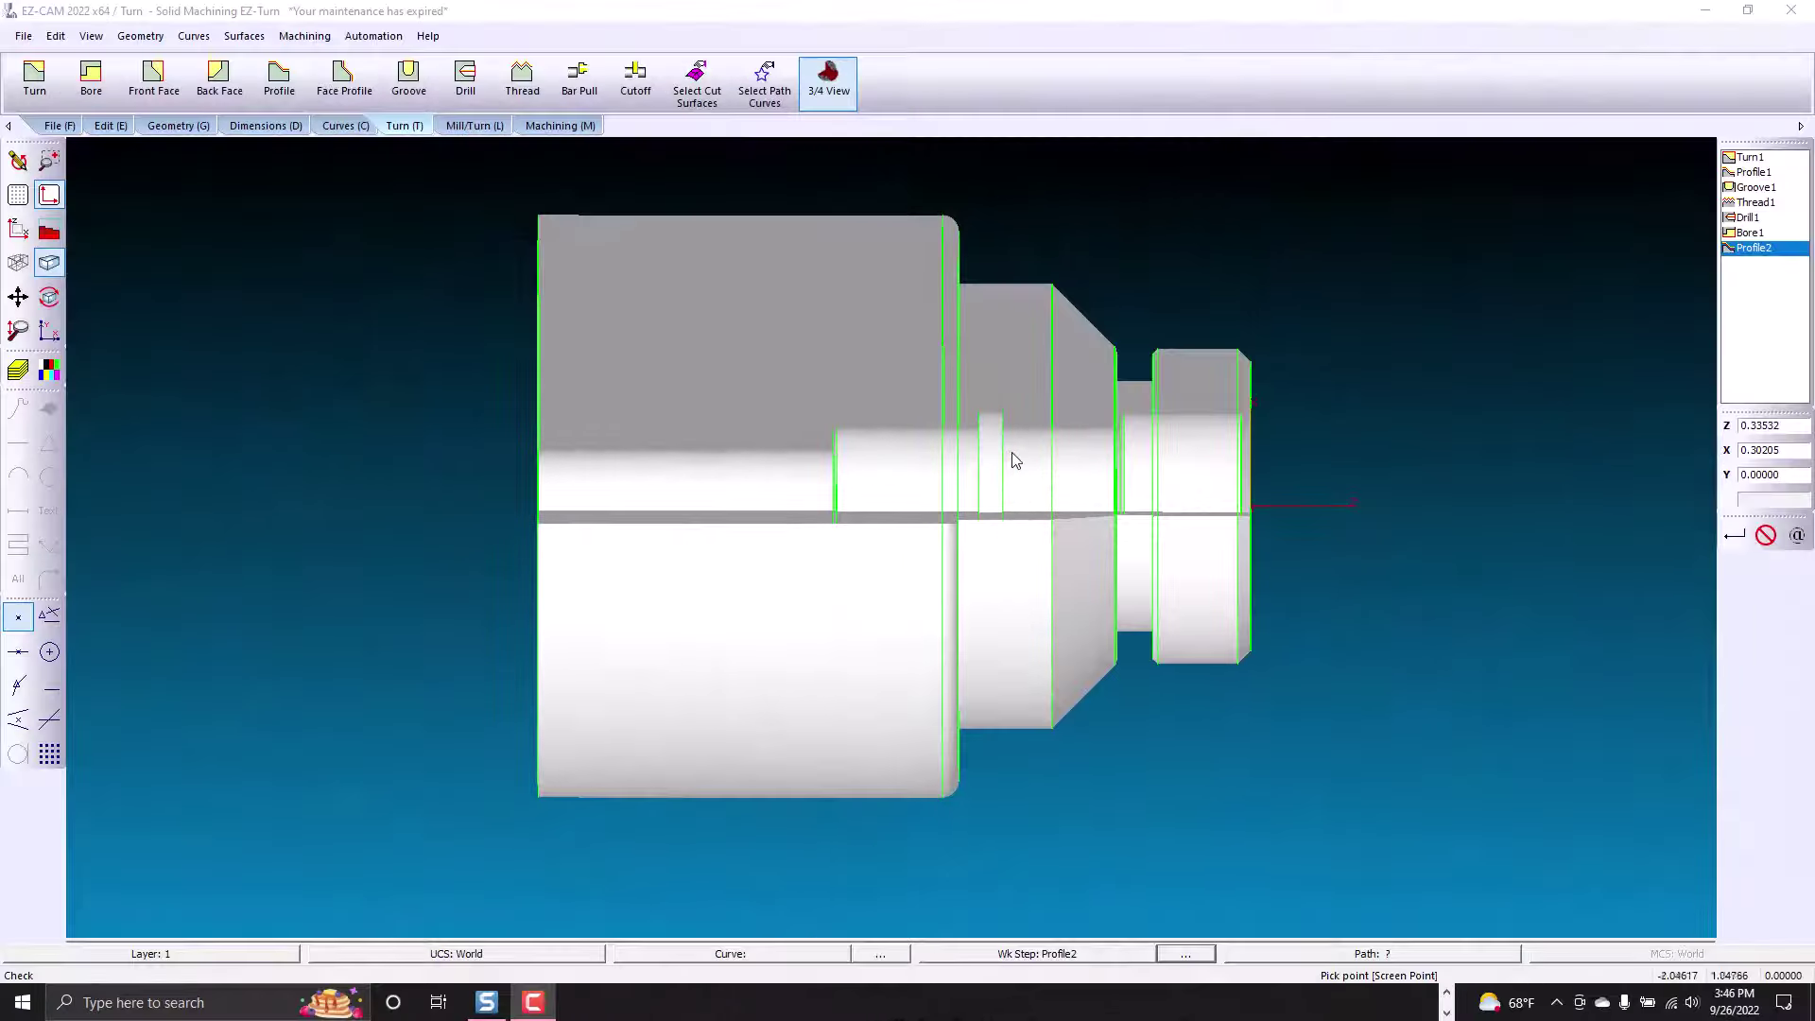
Create Groove2 using the ID Groove tool with an 80% stepover.
click(425, 104)
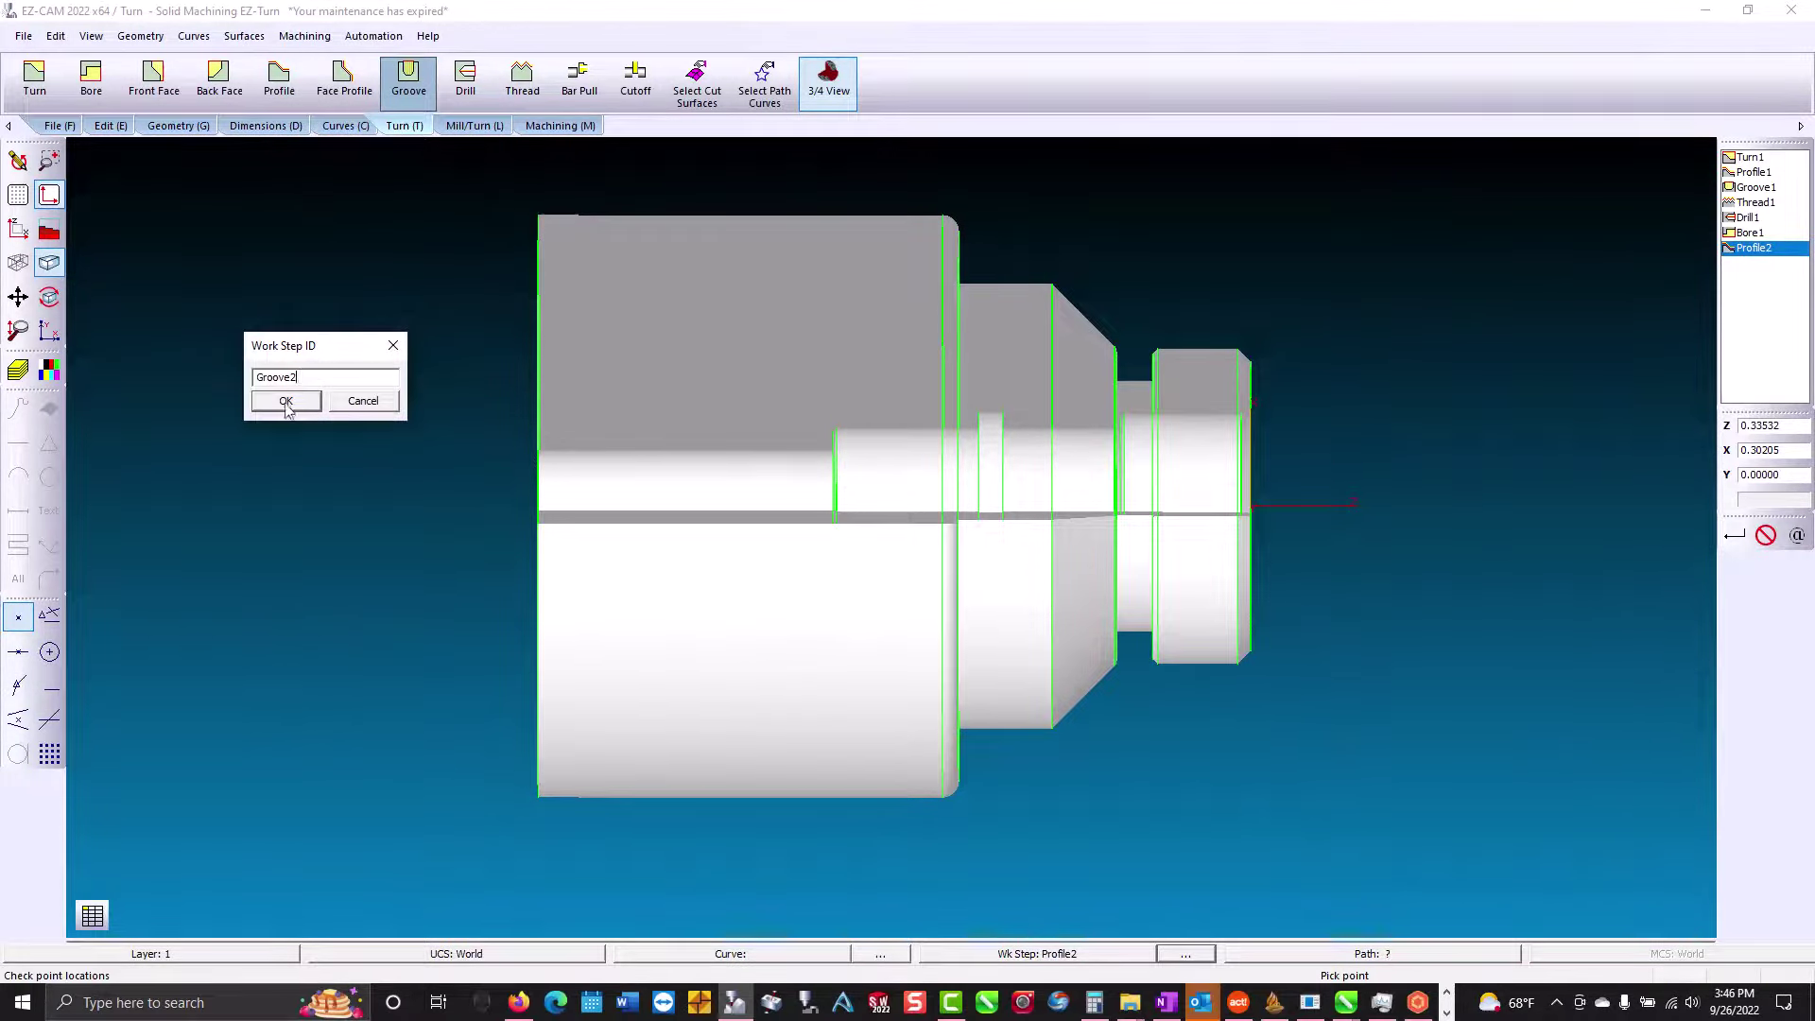
click(285, 401)
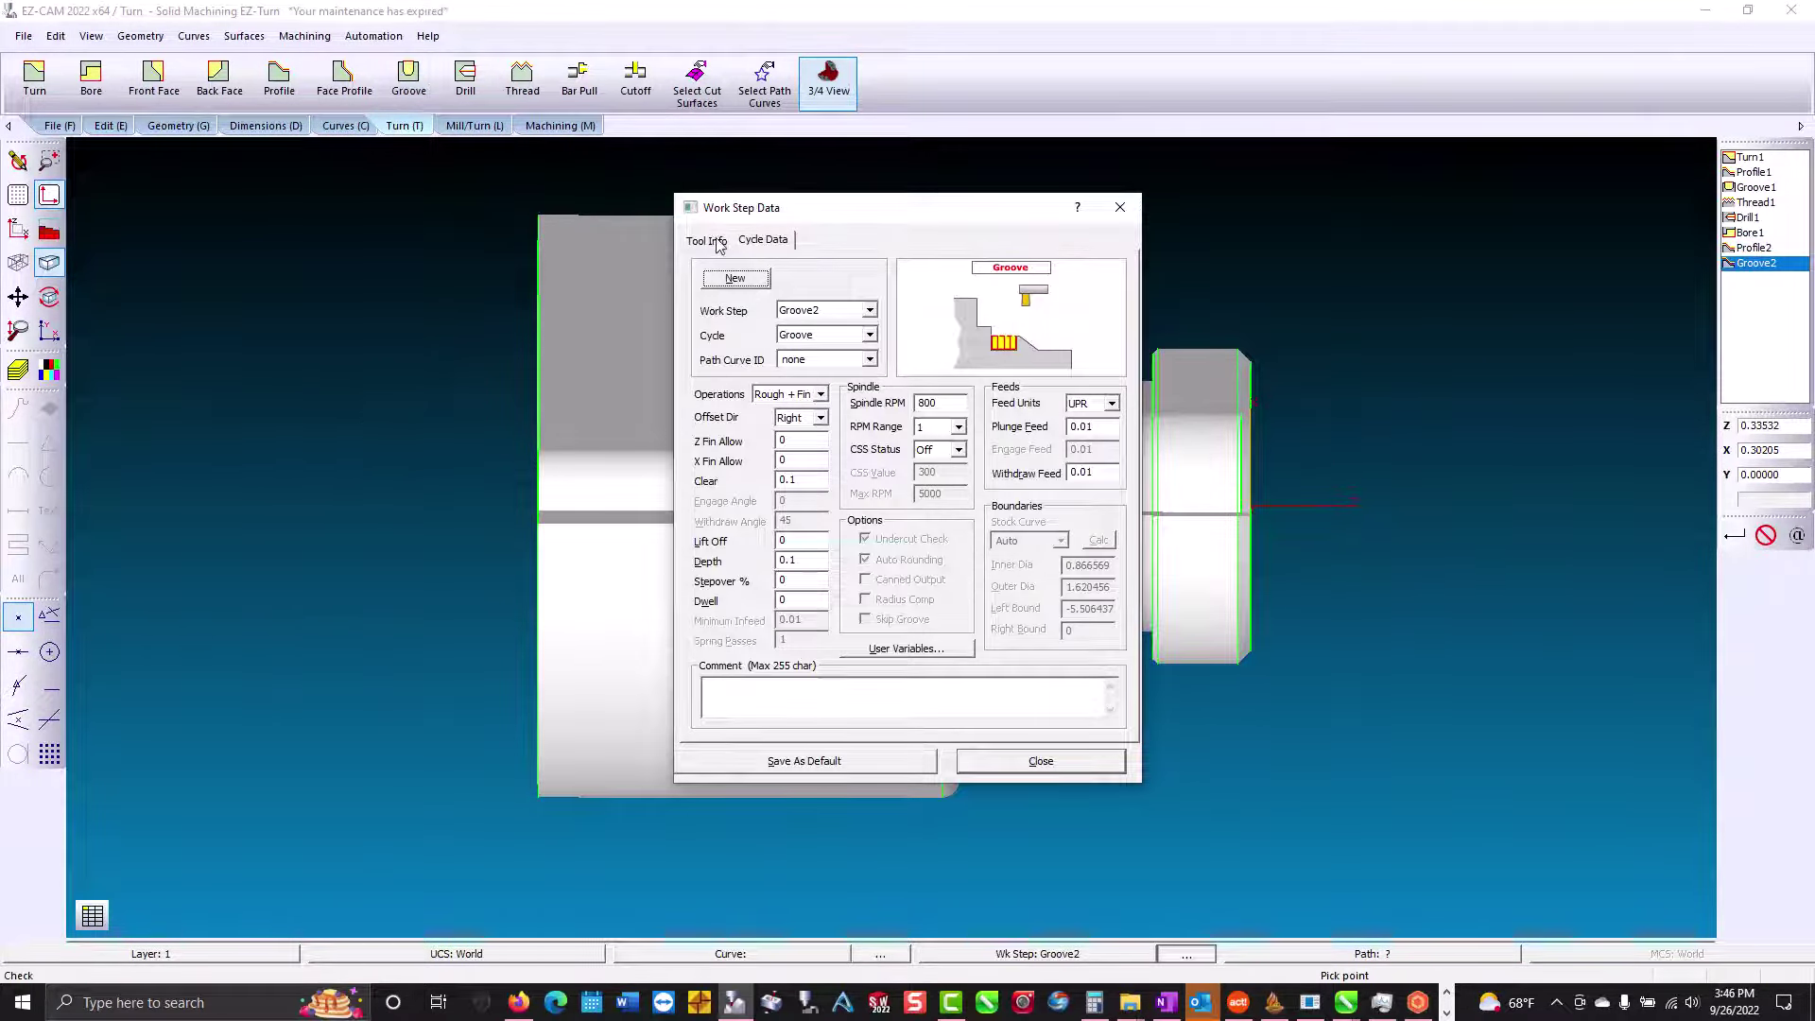
click(718, 242)
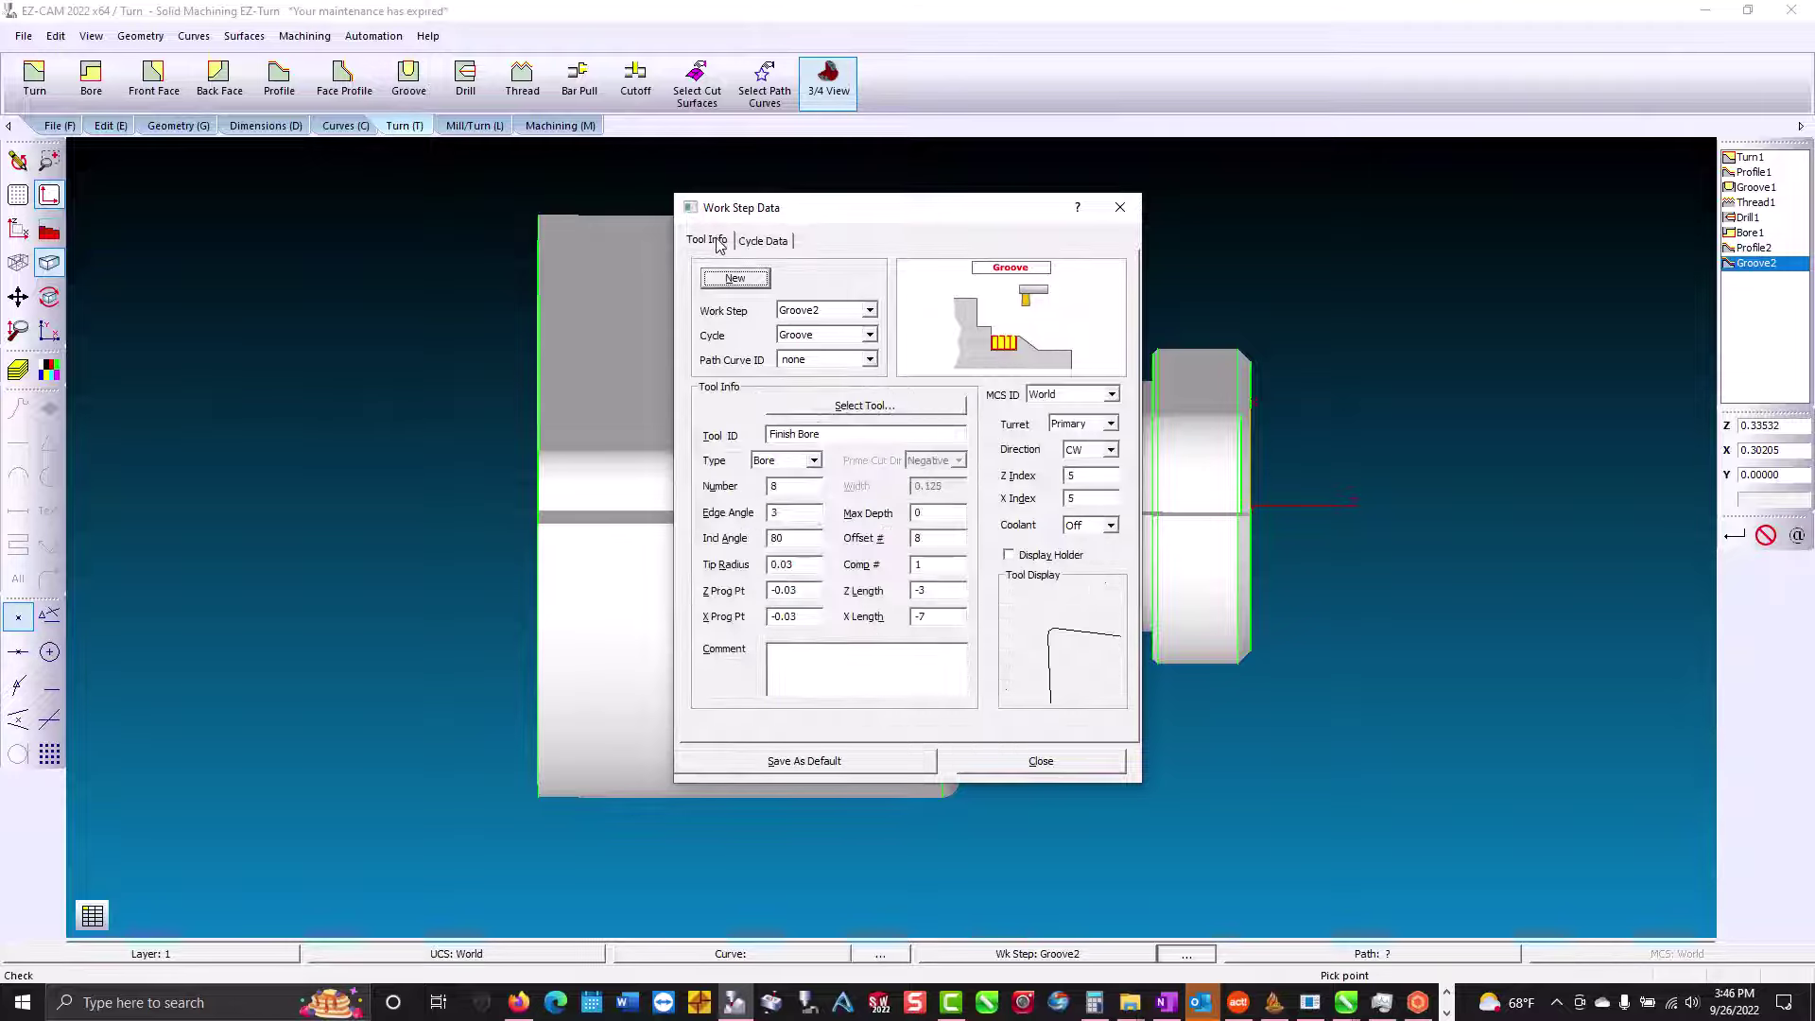
click(811, 405)
double_click(691, 429)
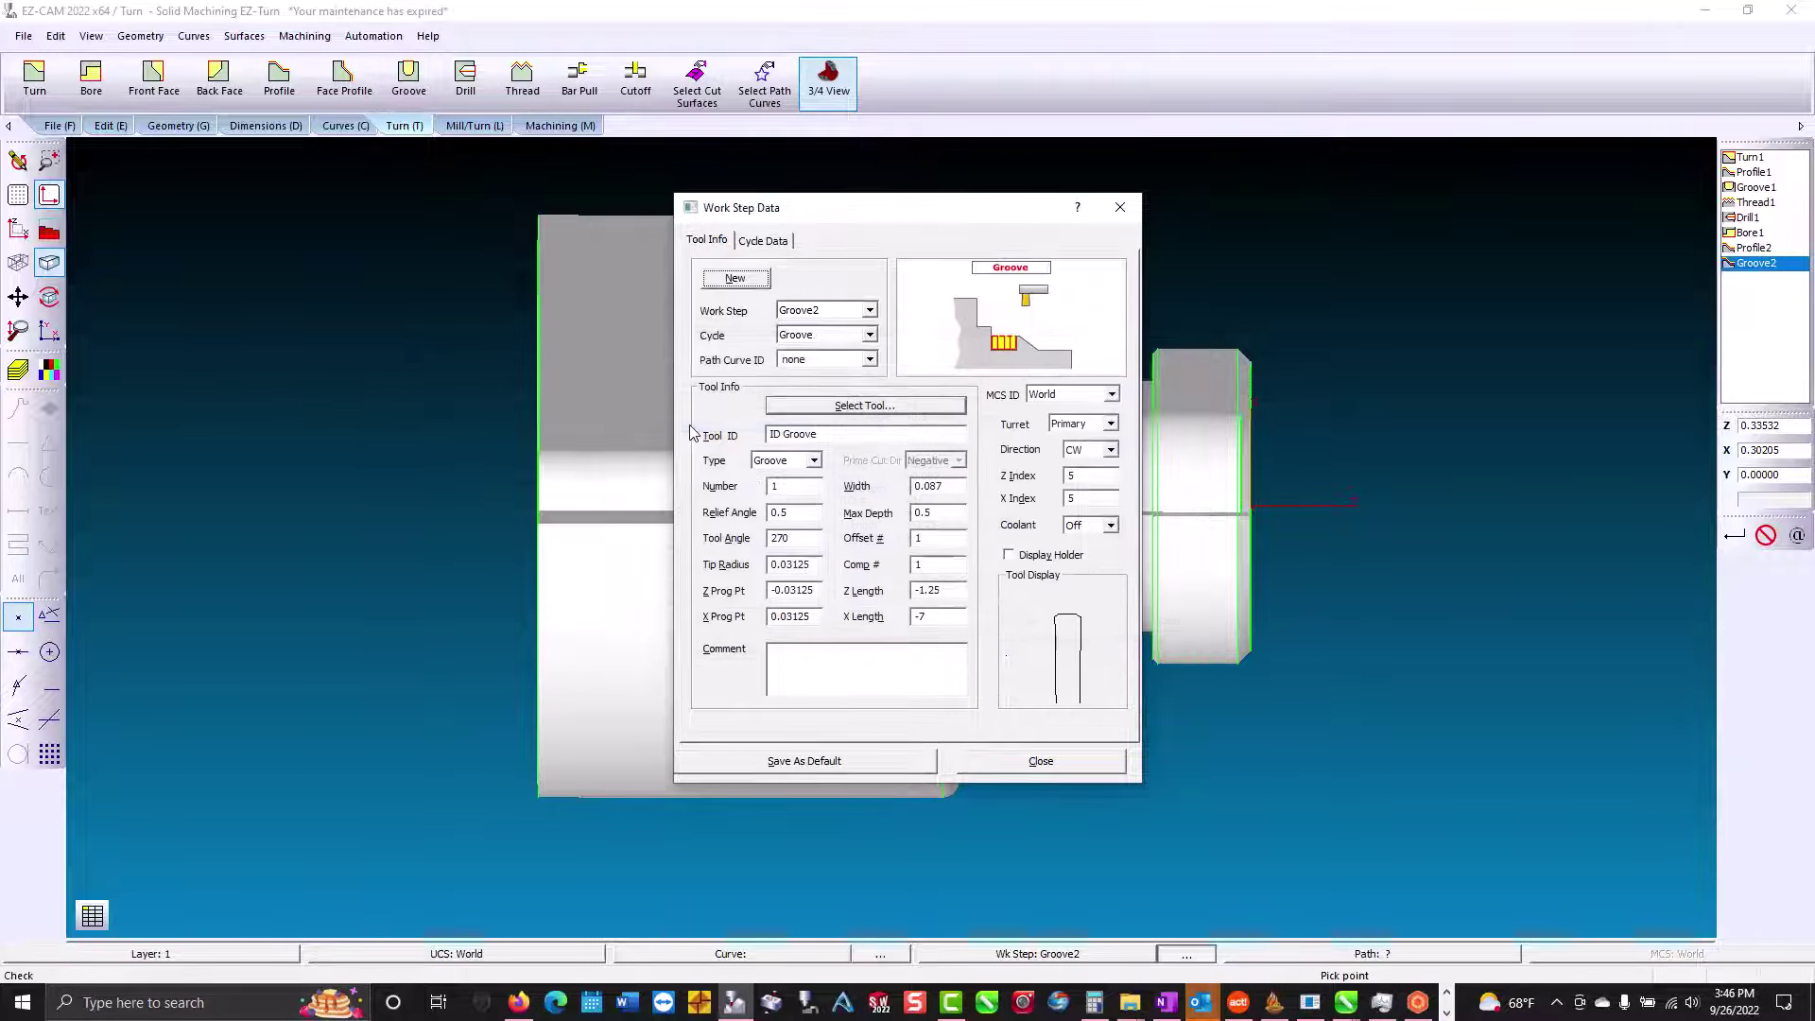
click(784, 242)
click(817, 580)
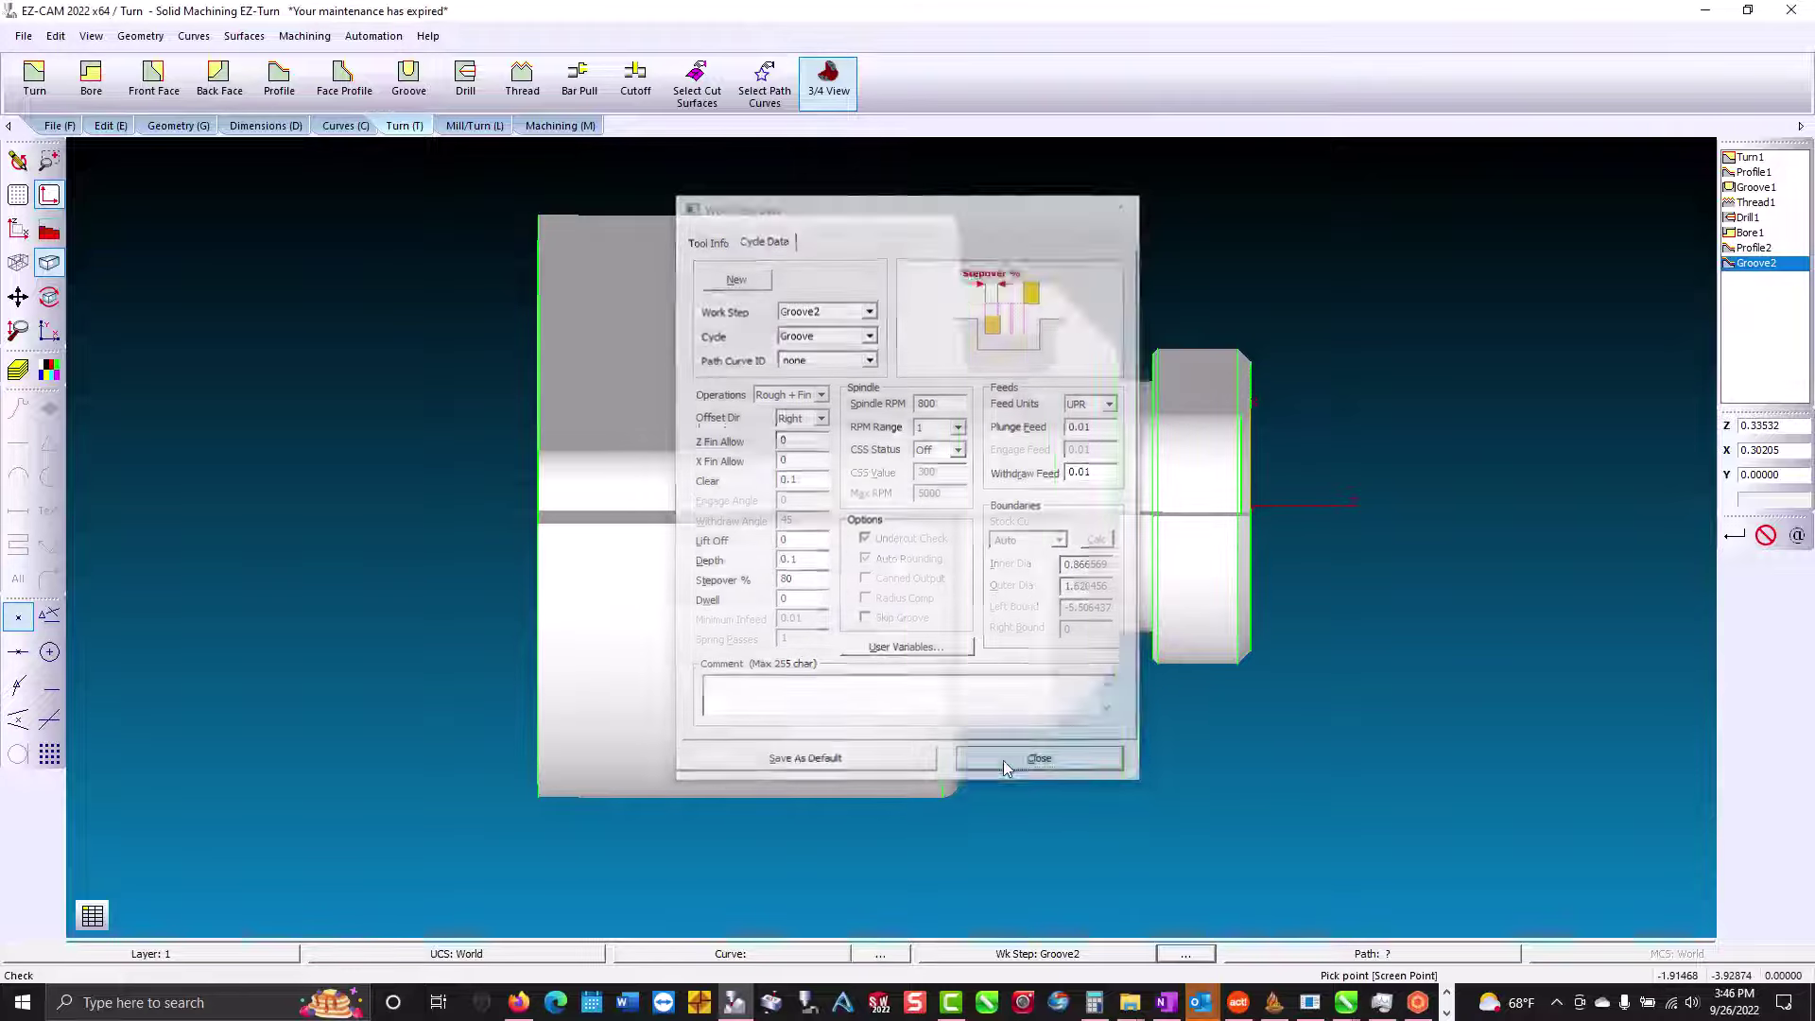
click(1040, 760)
Select the internal groove surface as Groove2's cut surface.
click(716, 106)
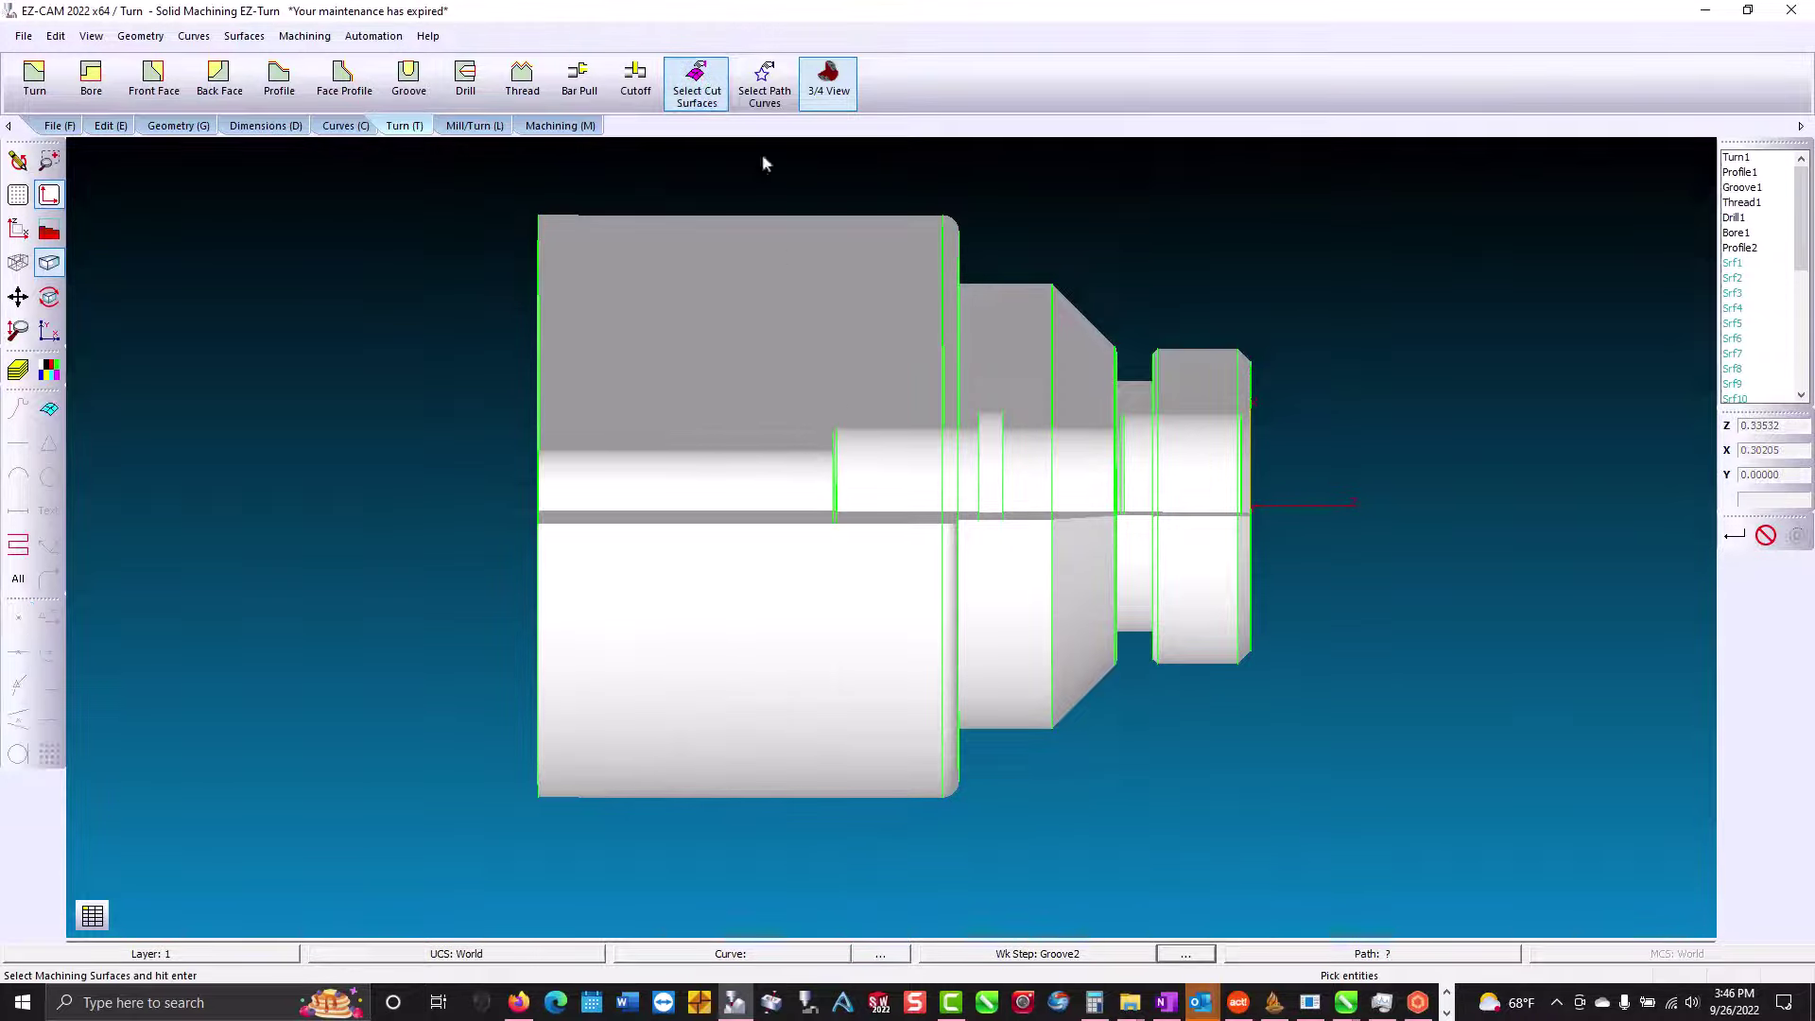
click(986, 454)
key(Return)
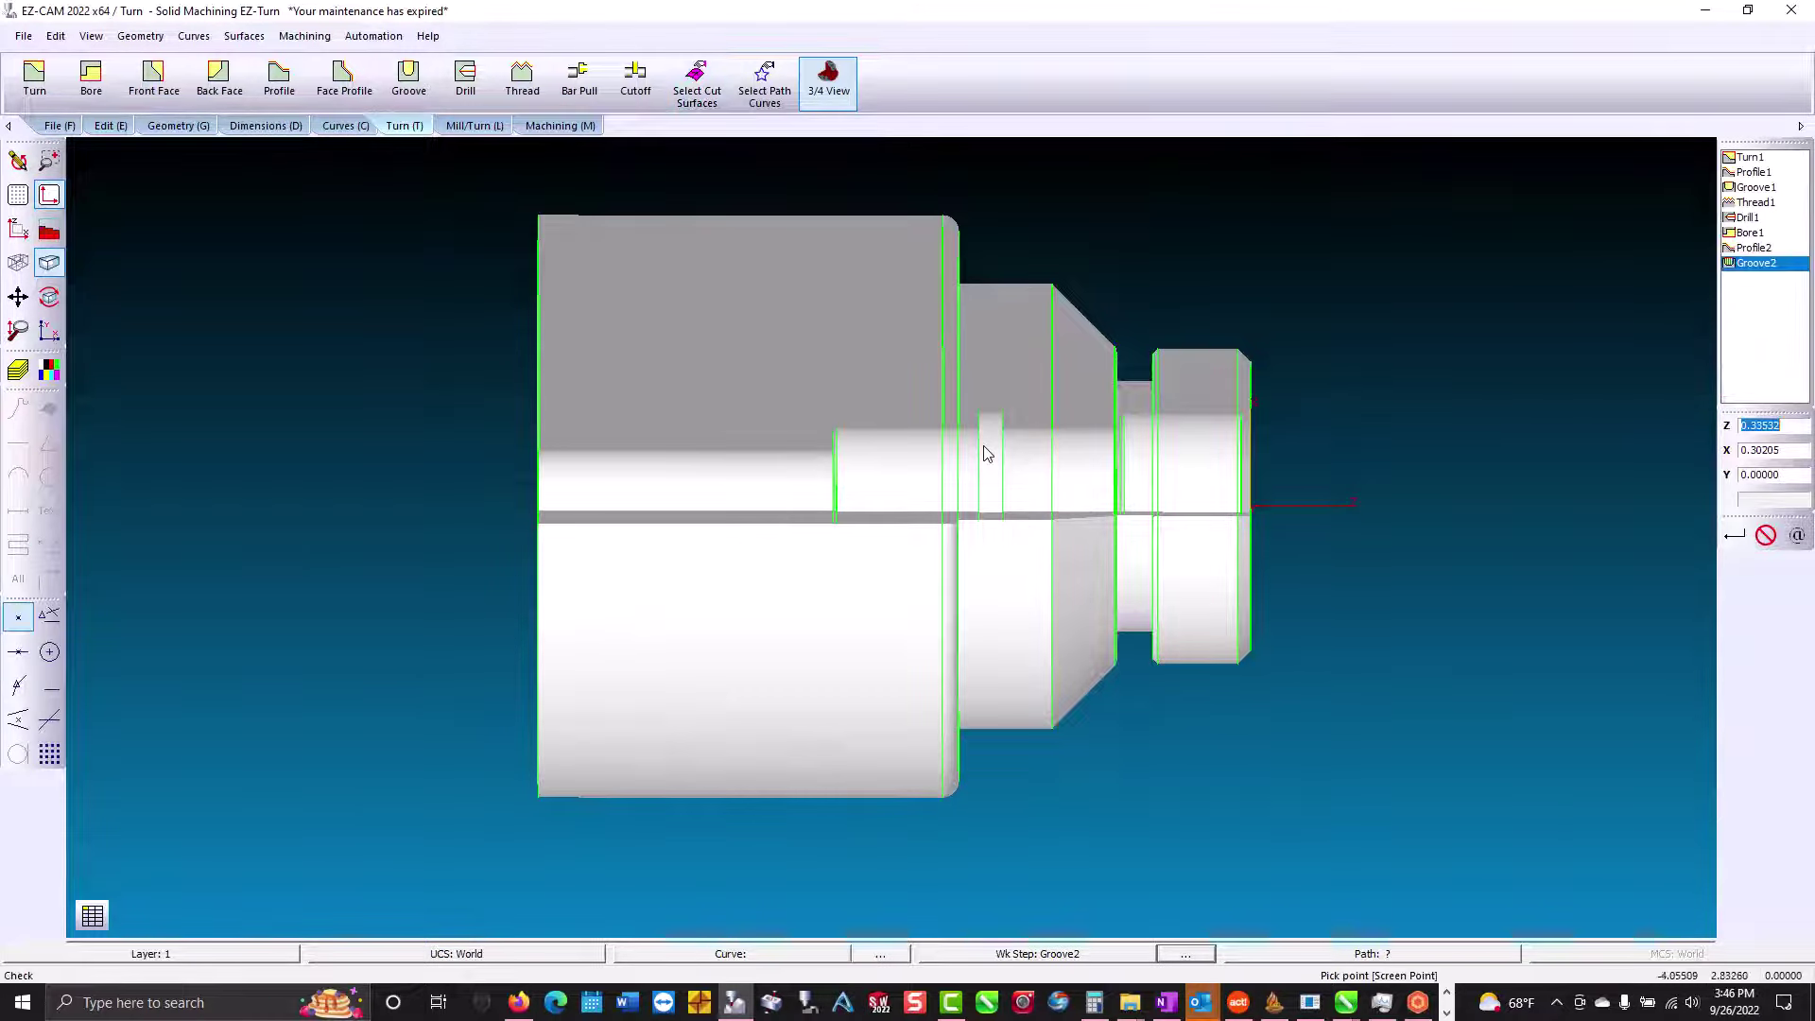
Create path curve Crv1 and assign it as Groove2's path curve.
click(348, 127)
click(29, 83)
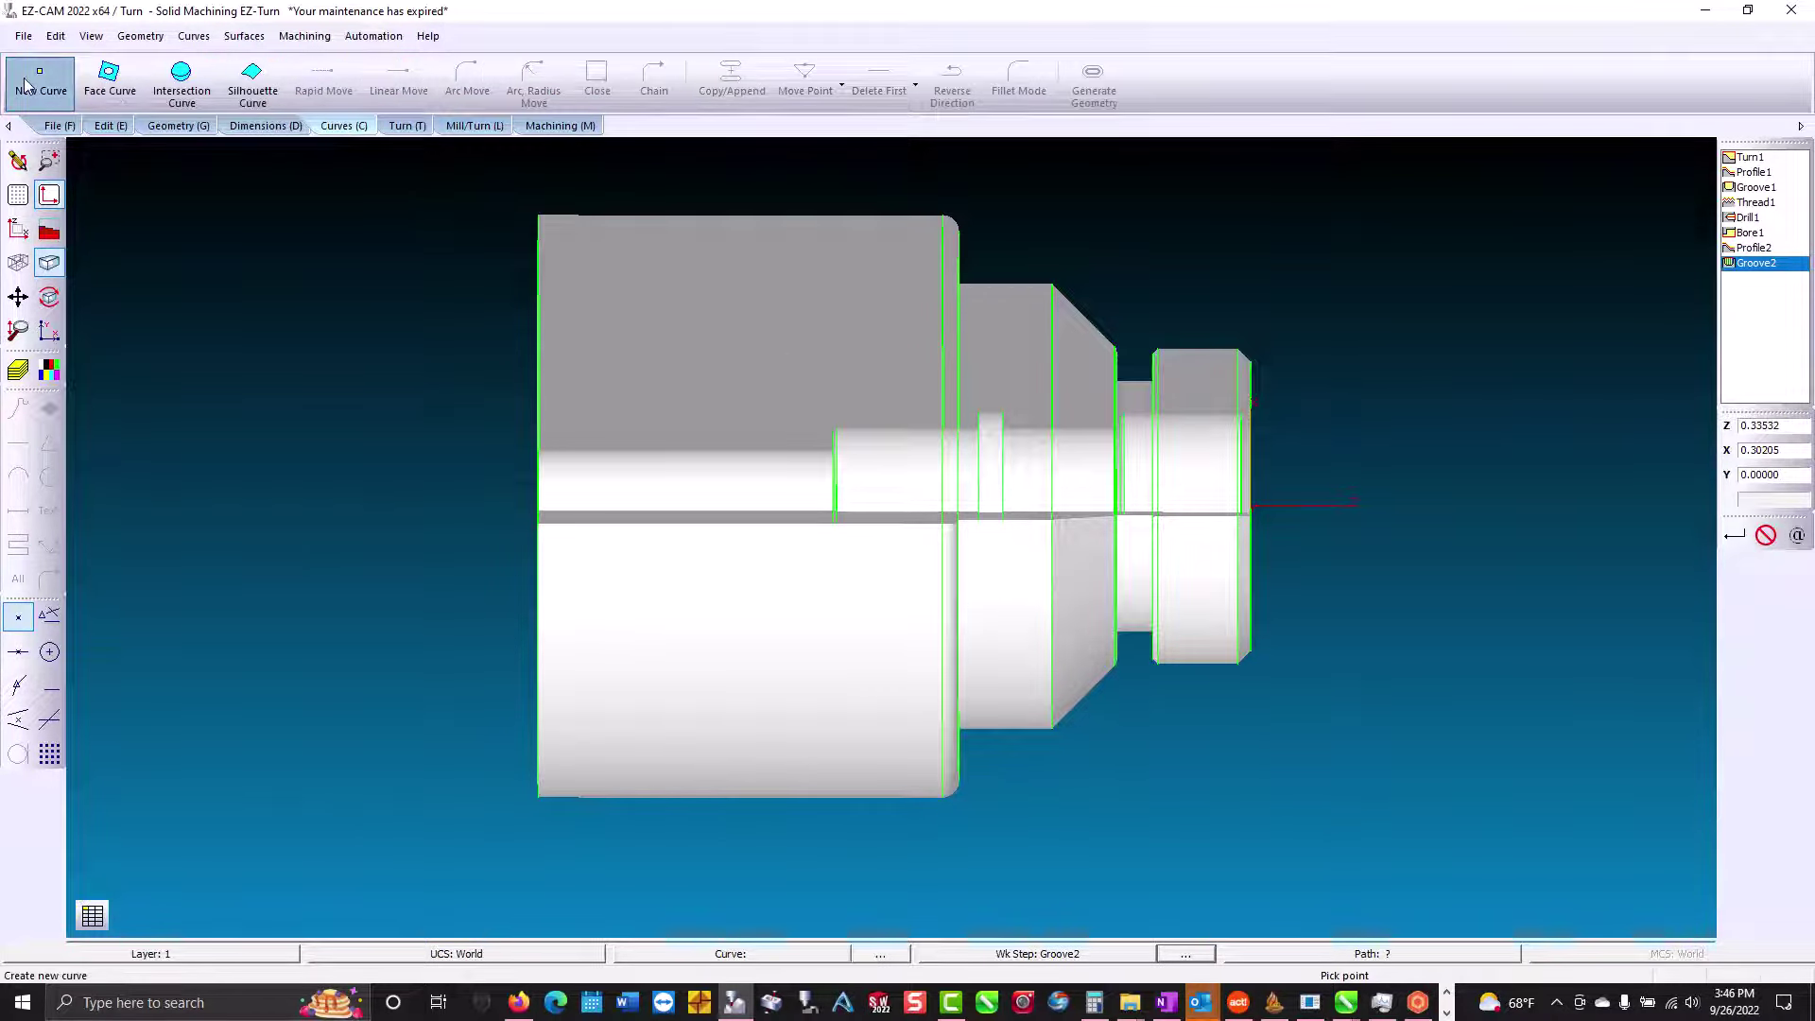
key(Return)
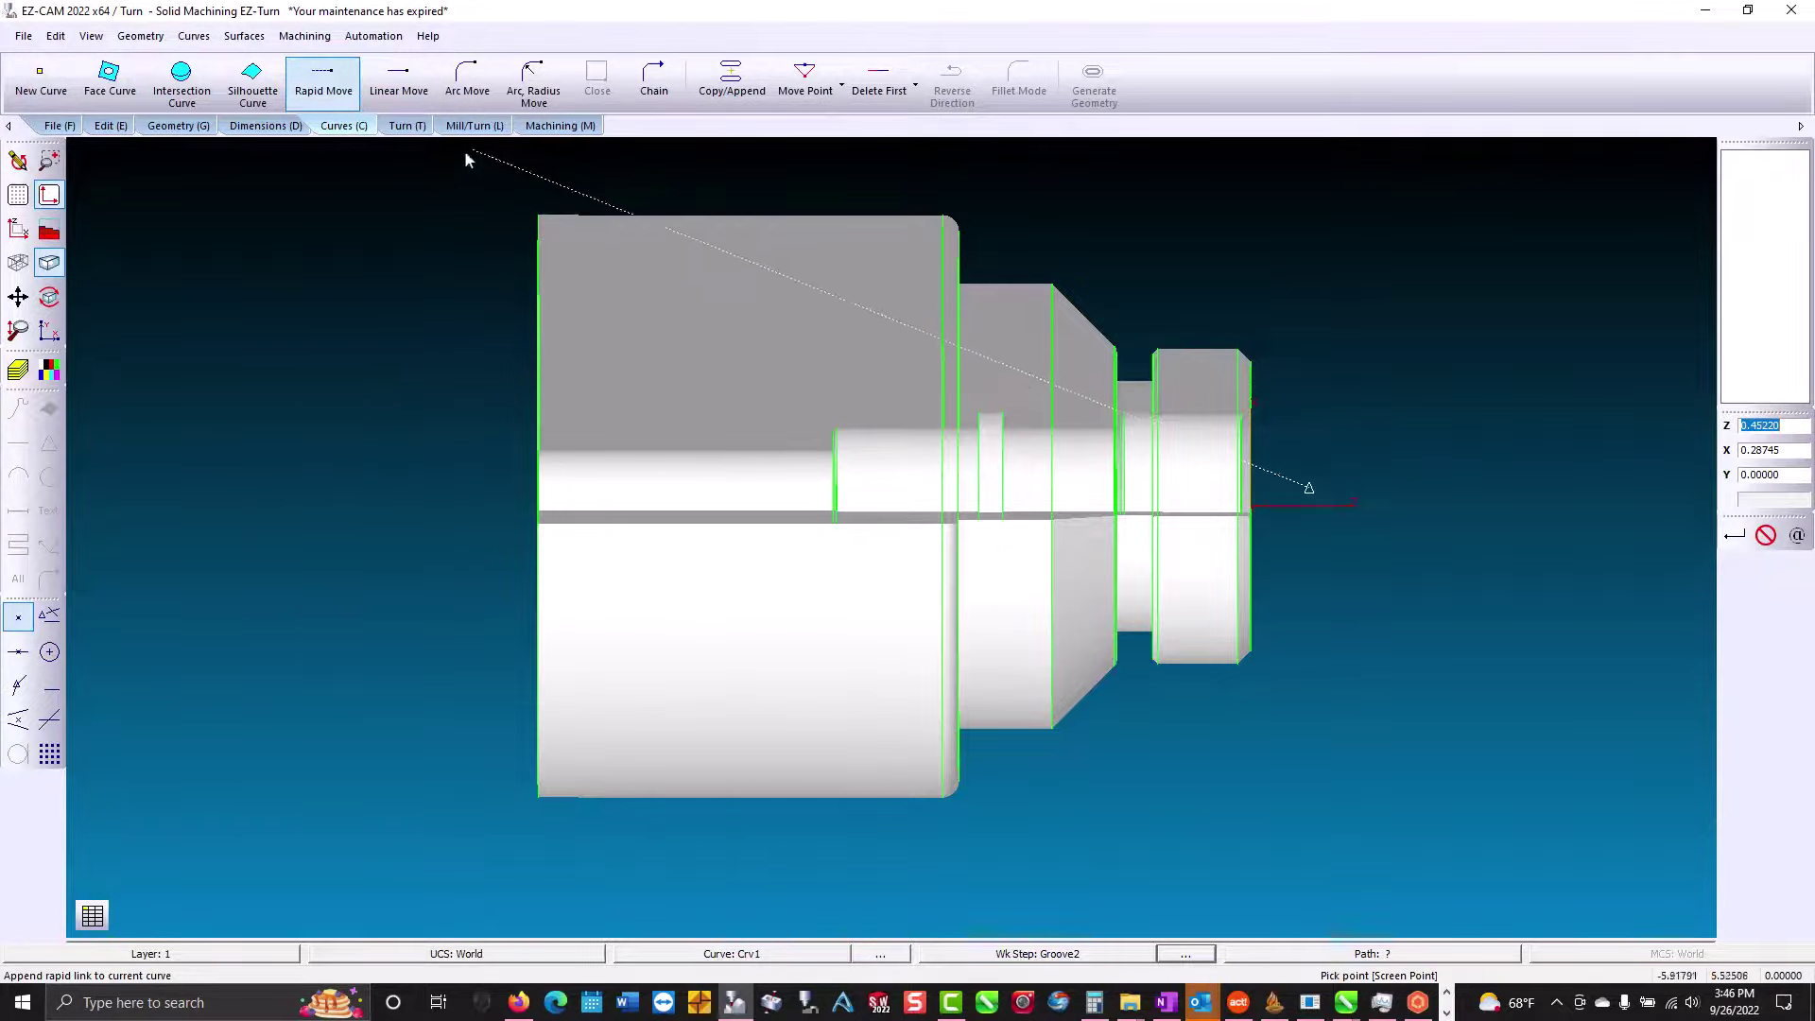
click(407, 126)
click(746, 90)
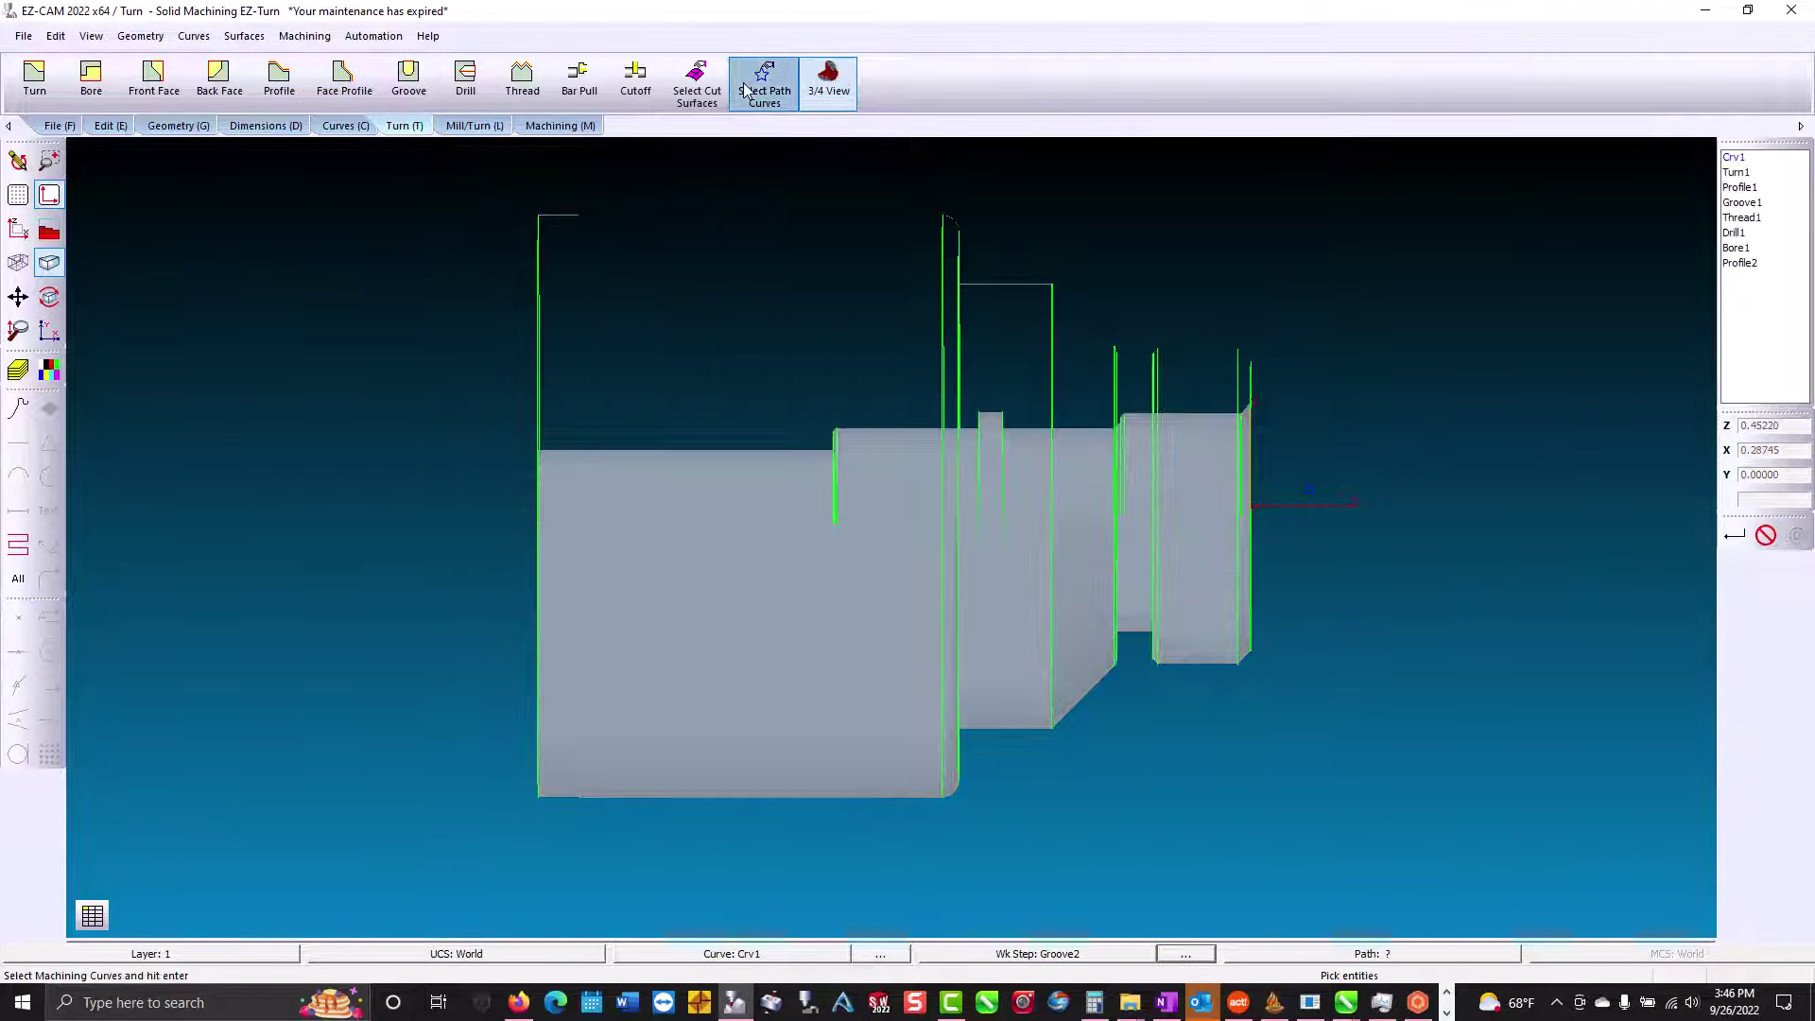
key(Return)
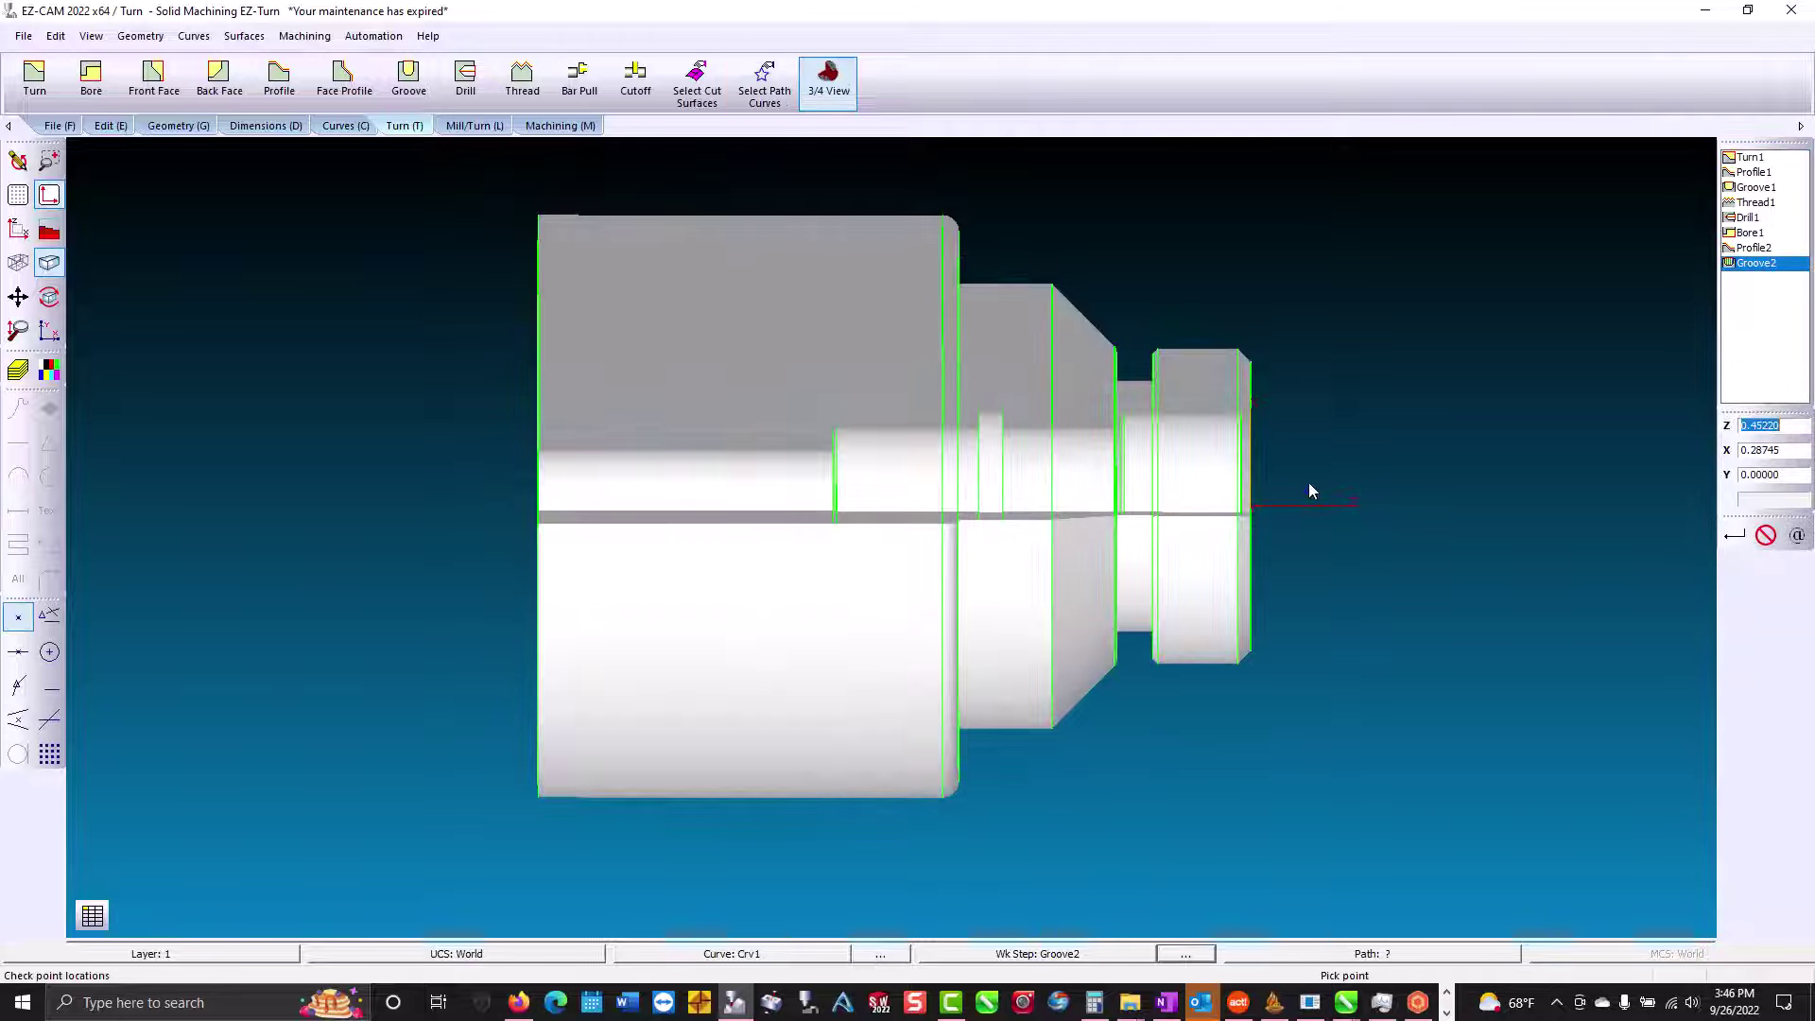
Verify the Groove2 toolpath inside the bore and show the Preview3D stock.
click(572, 127)
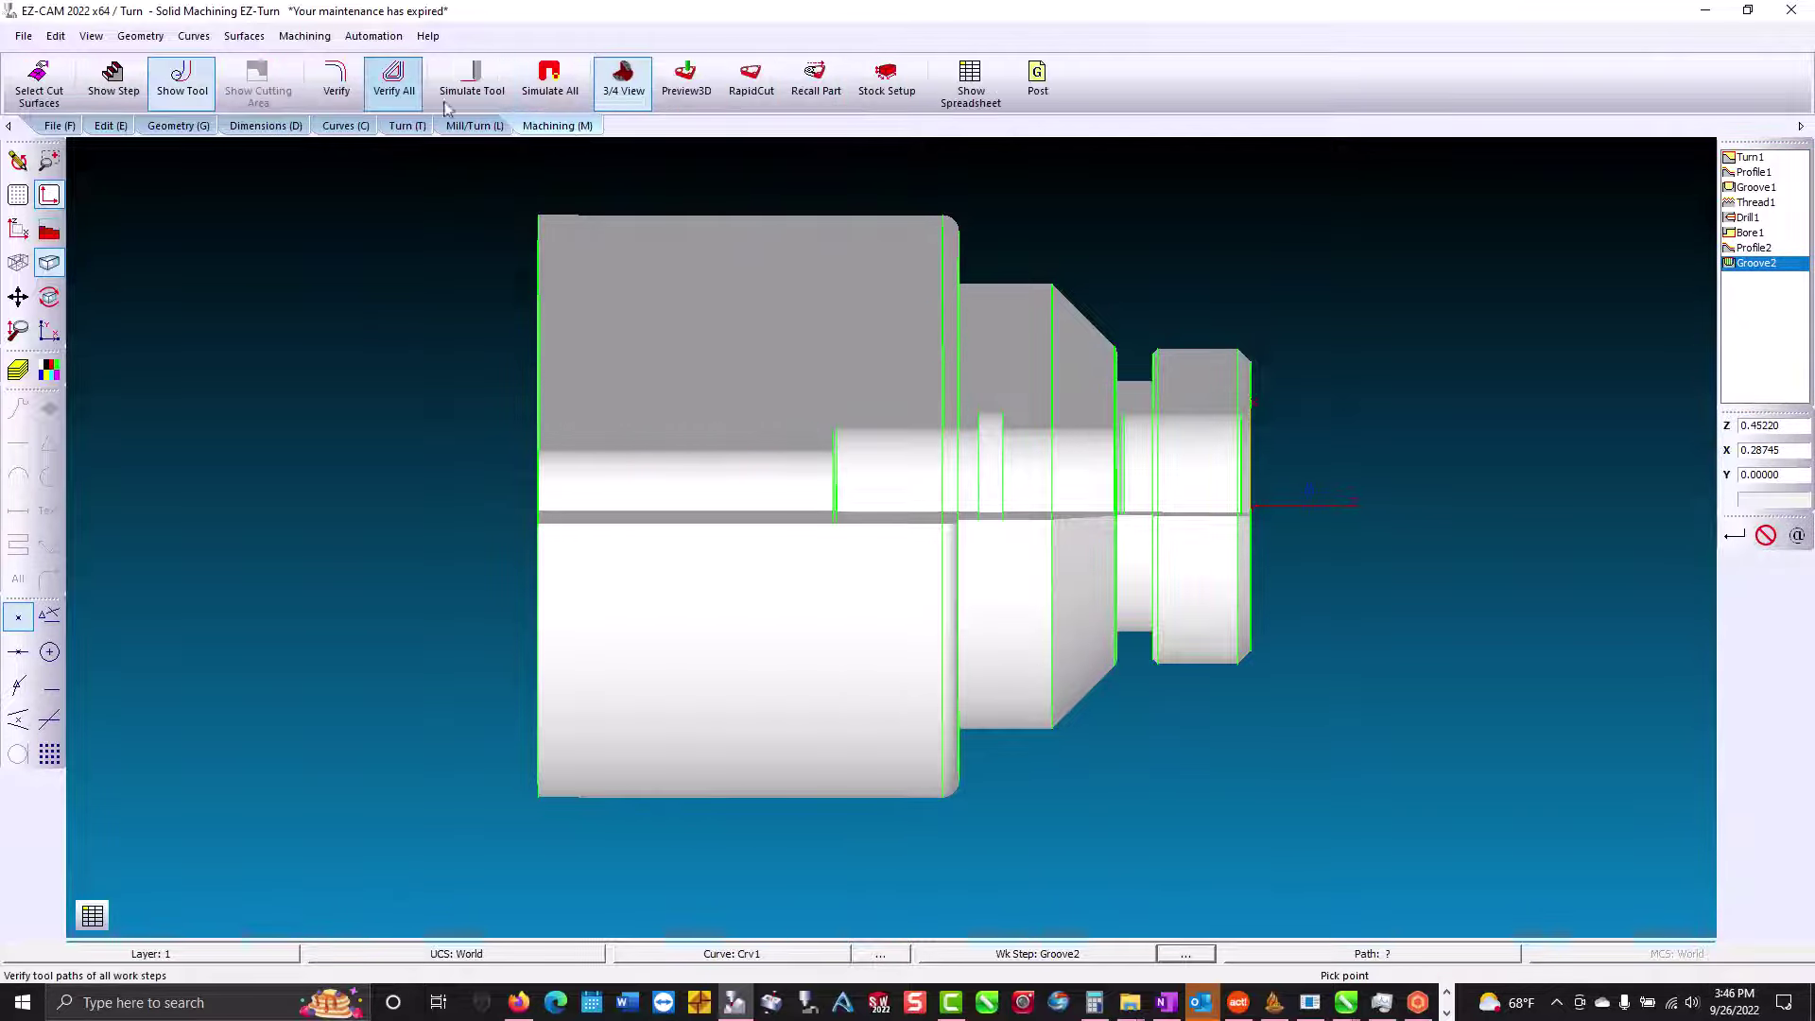
click(348, 83)
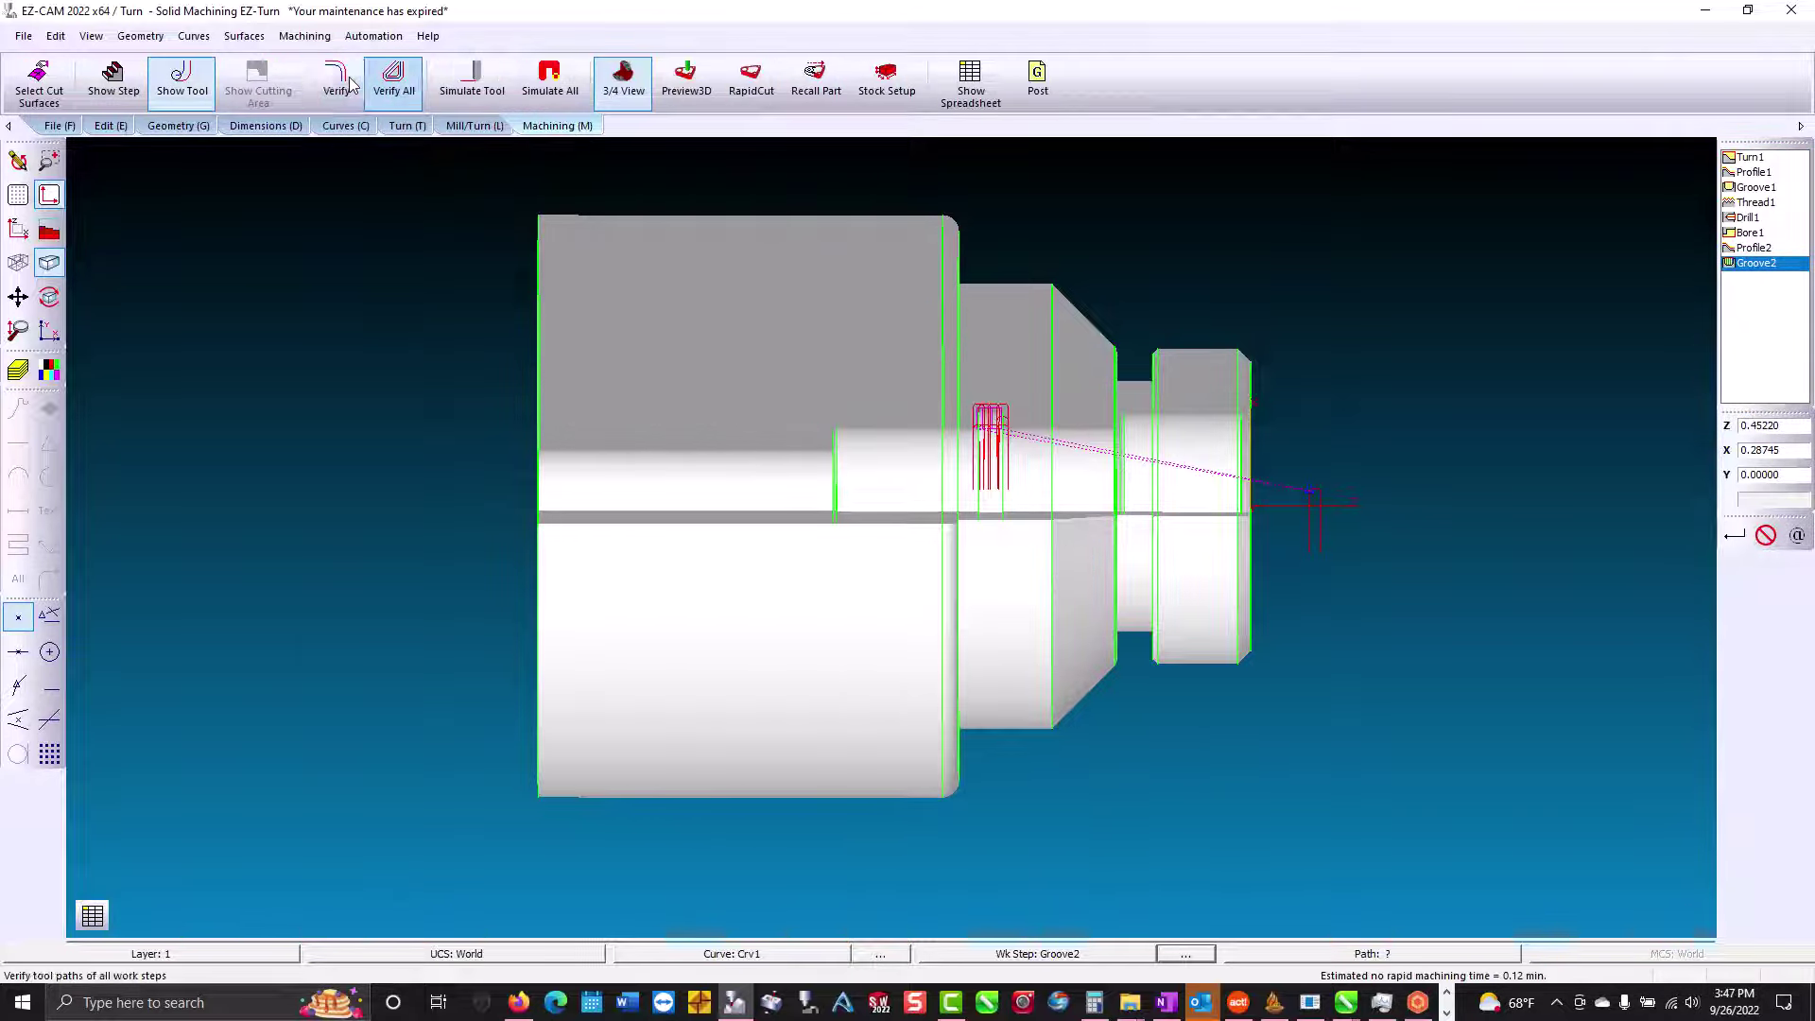
click(688, 85)
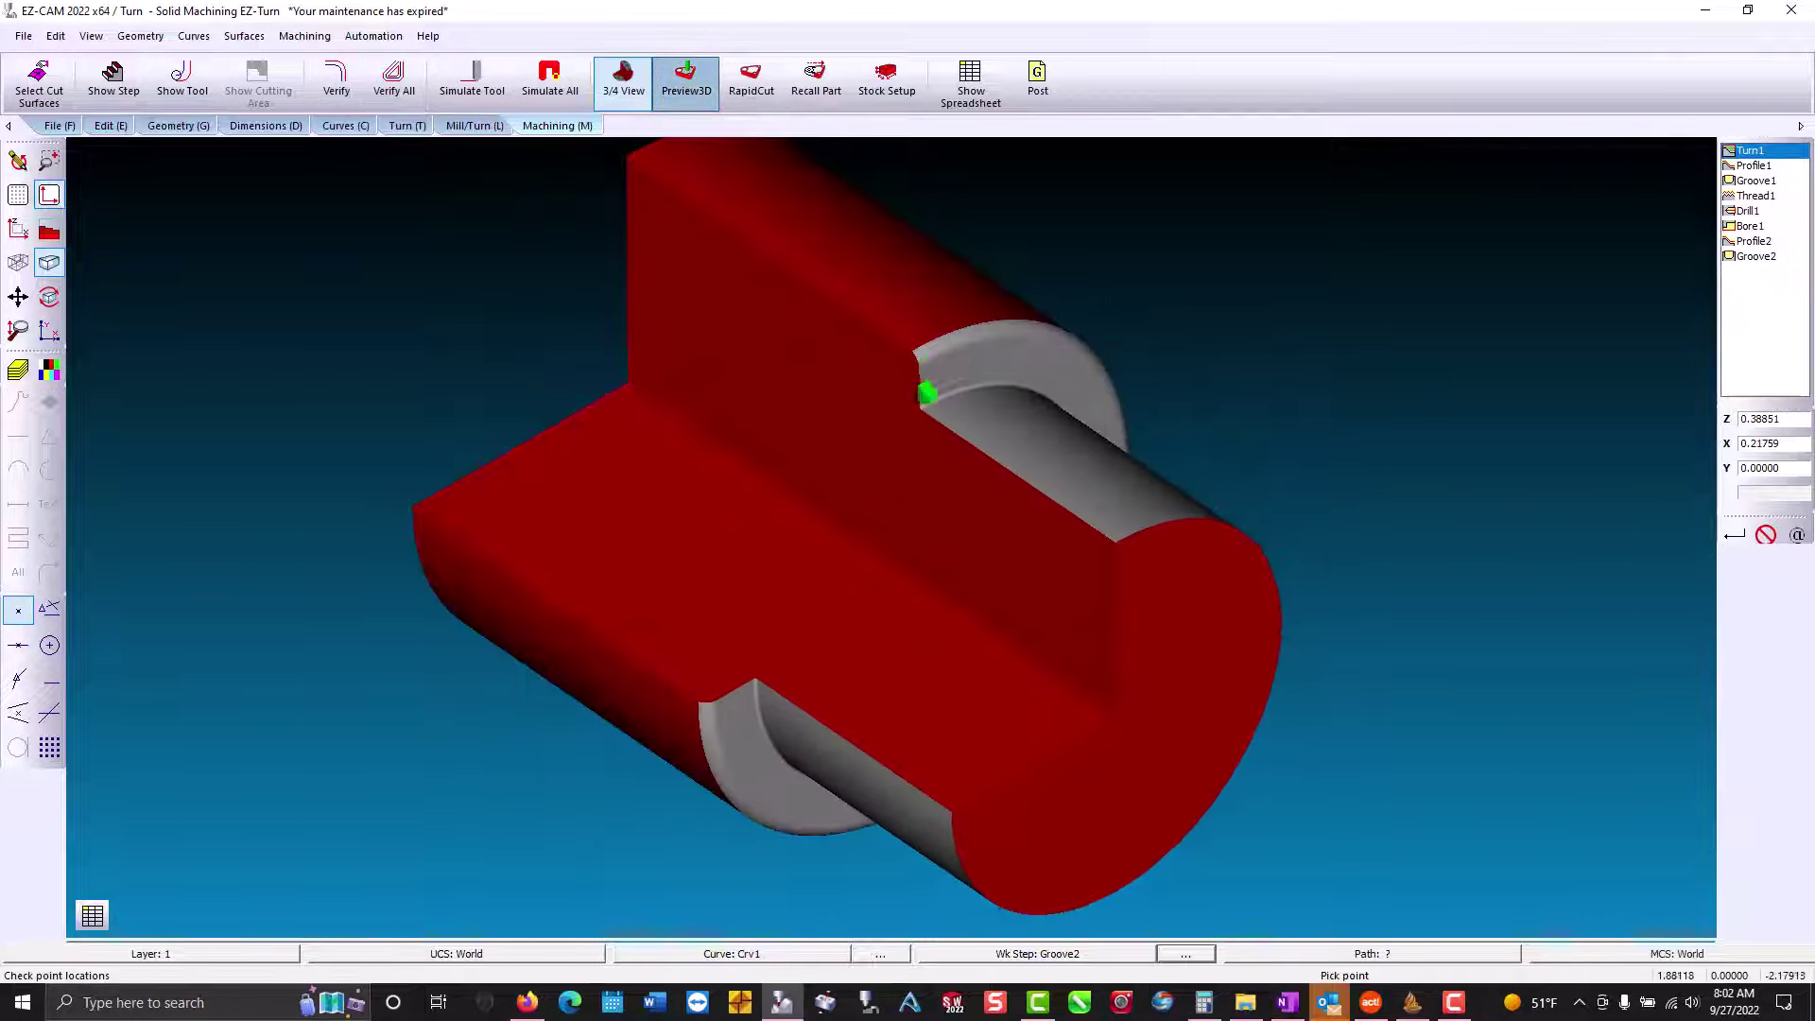